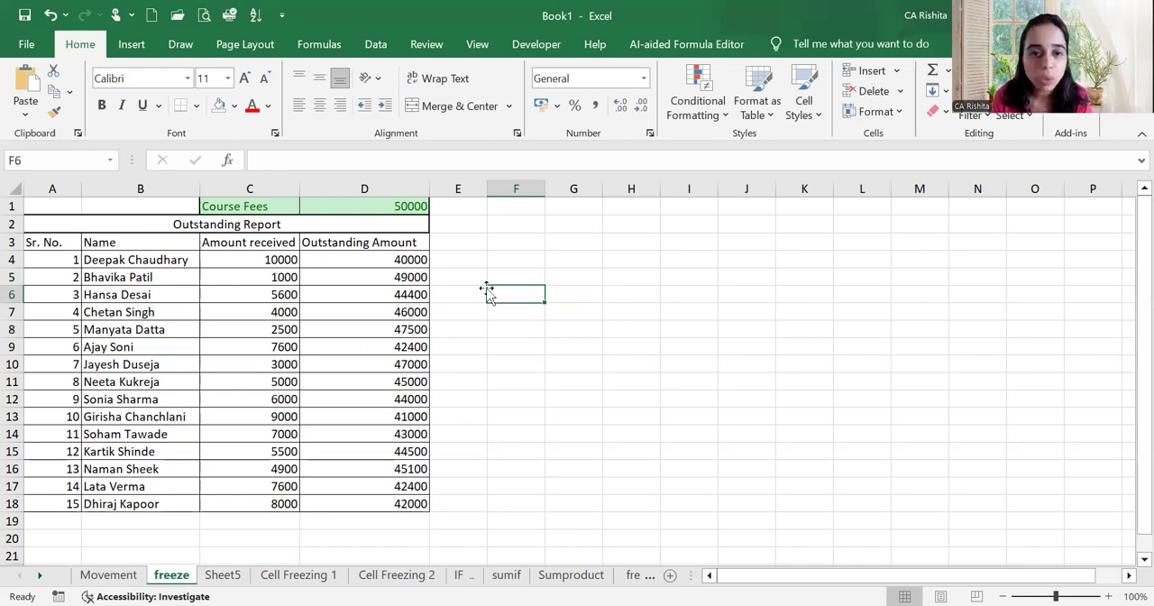
left_click(569, 262)
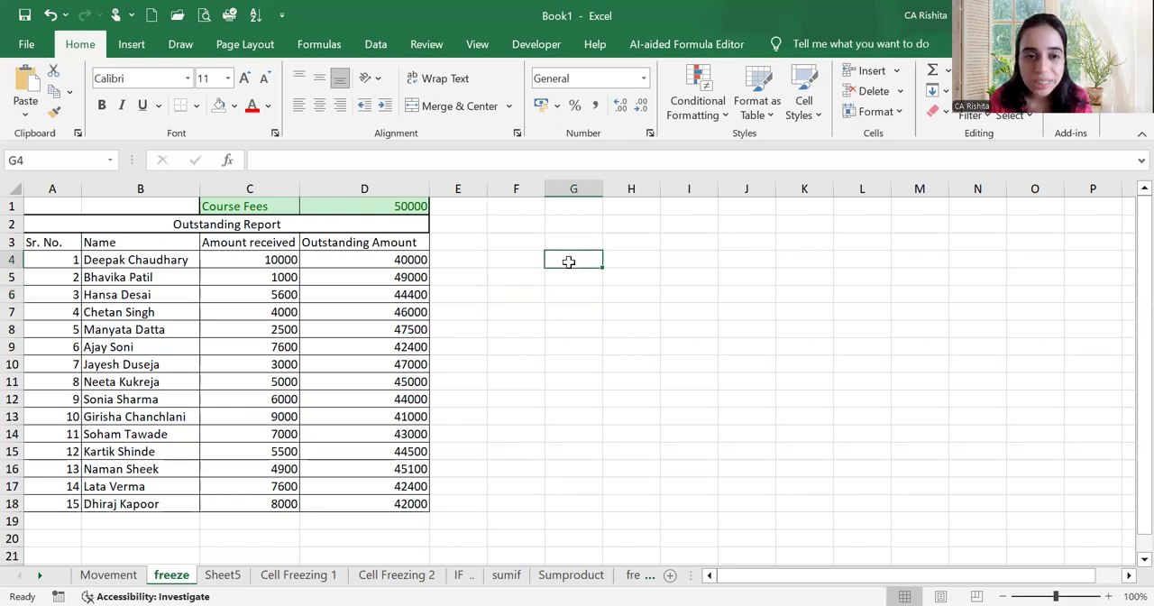
left_click_drag(581, 259, 675, 256)
left_click_drag(591, 298, 712, 379)
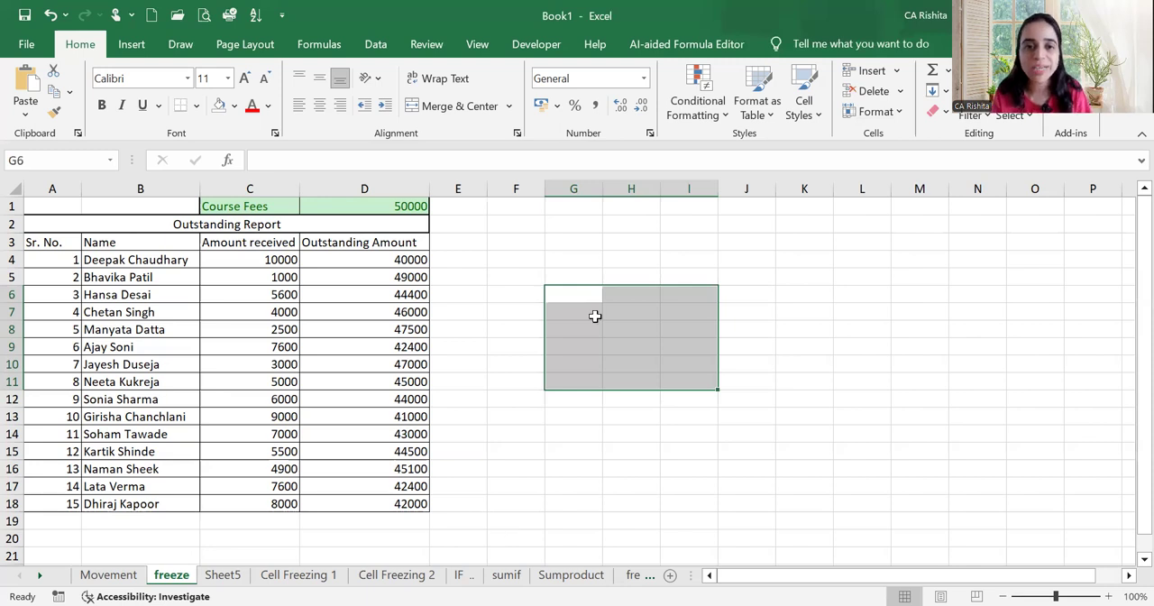
Enter the number 4 in cell G4 and the number 8 in cell I4
left_click(585, 262)
type("4")
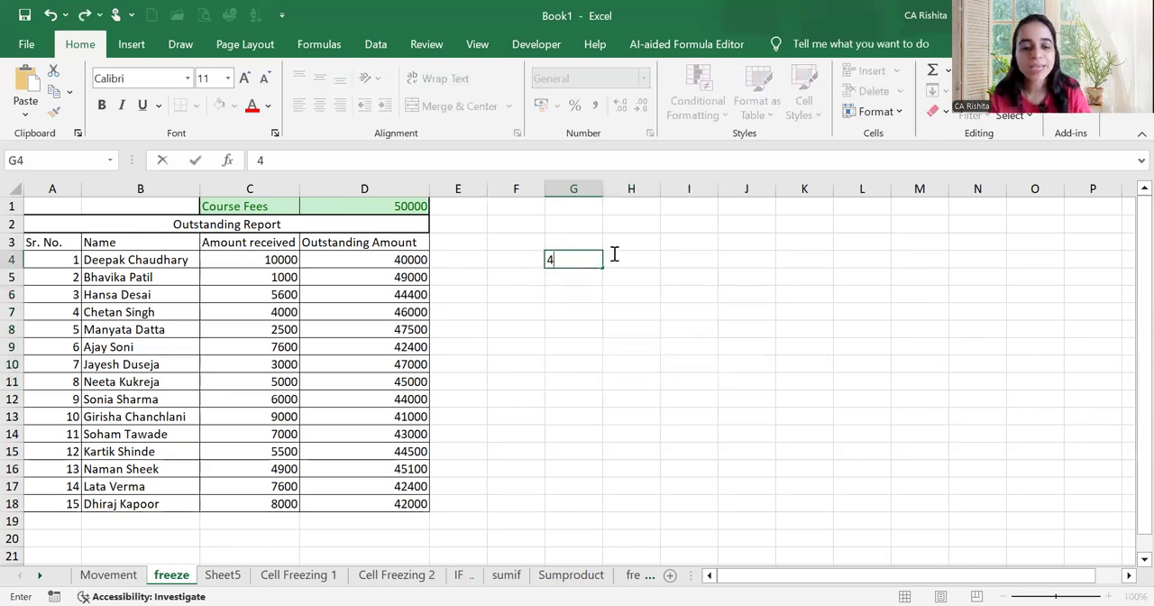
key("Return")
left_click(667, 258)
type("8")
key("Return")
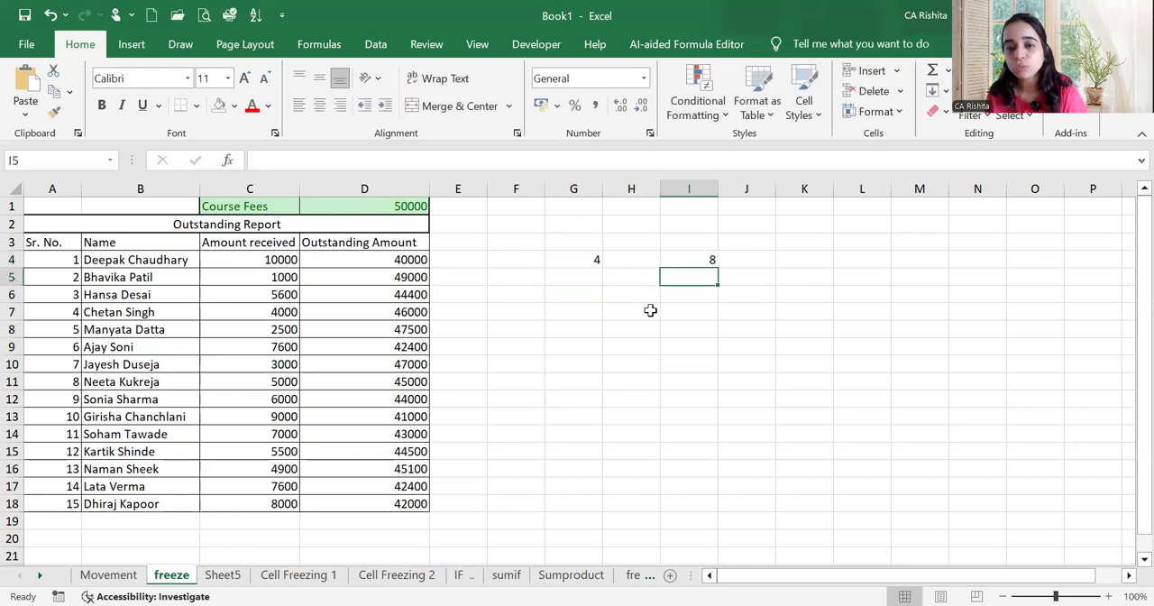
Add the two numbers as typed constants in cell H8 with the formula =4+8
left_click(643, 325)
type("=")
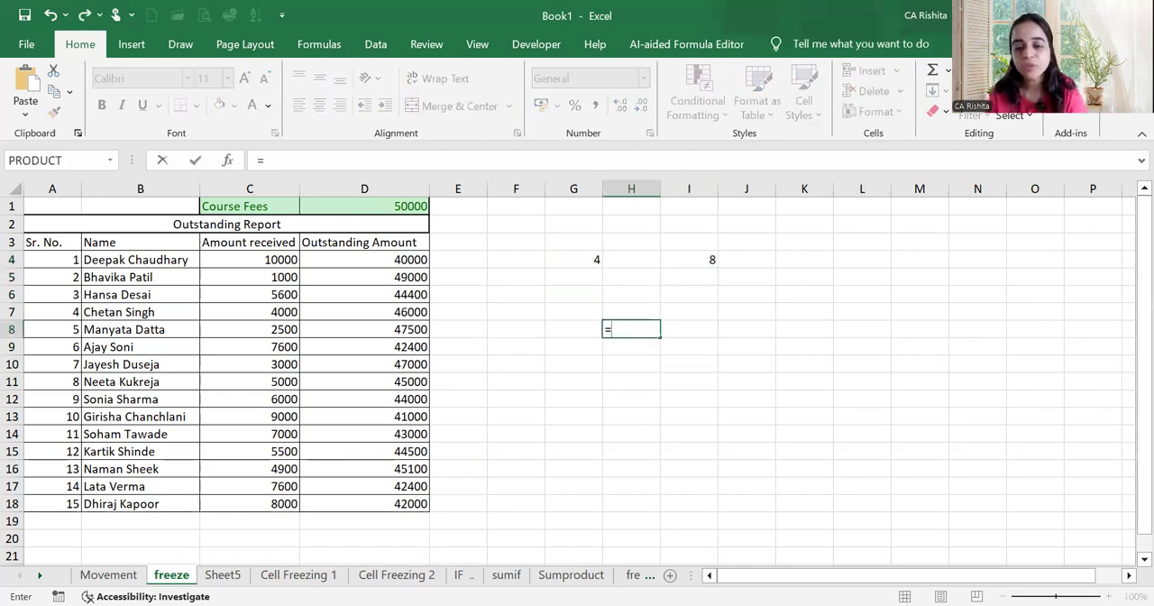
type("4+8")
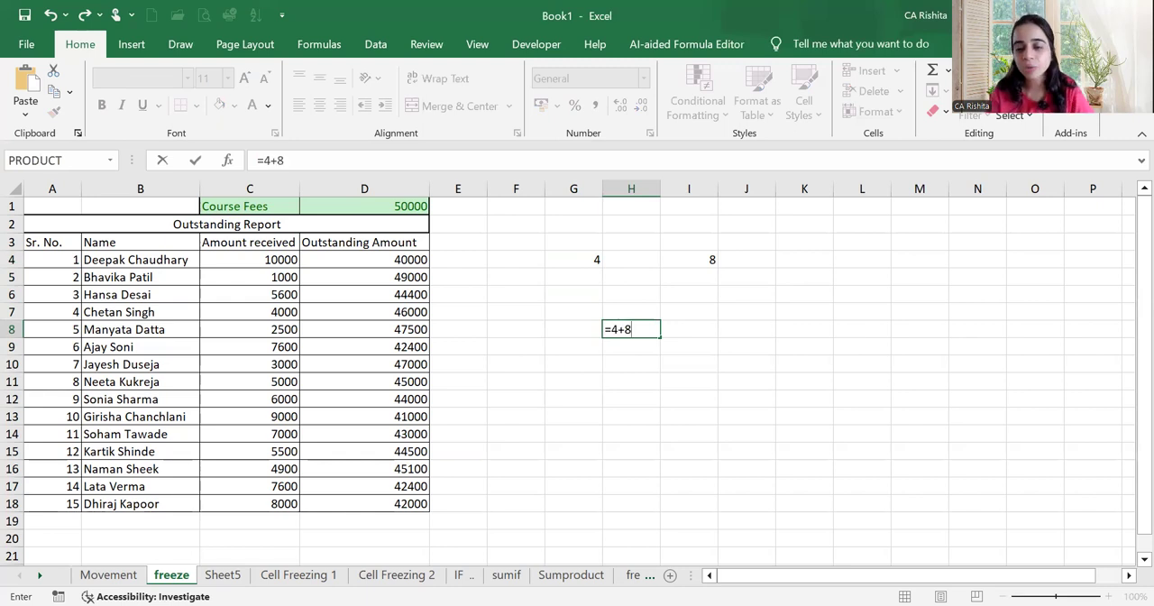
key("Return")
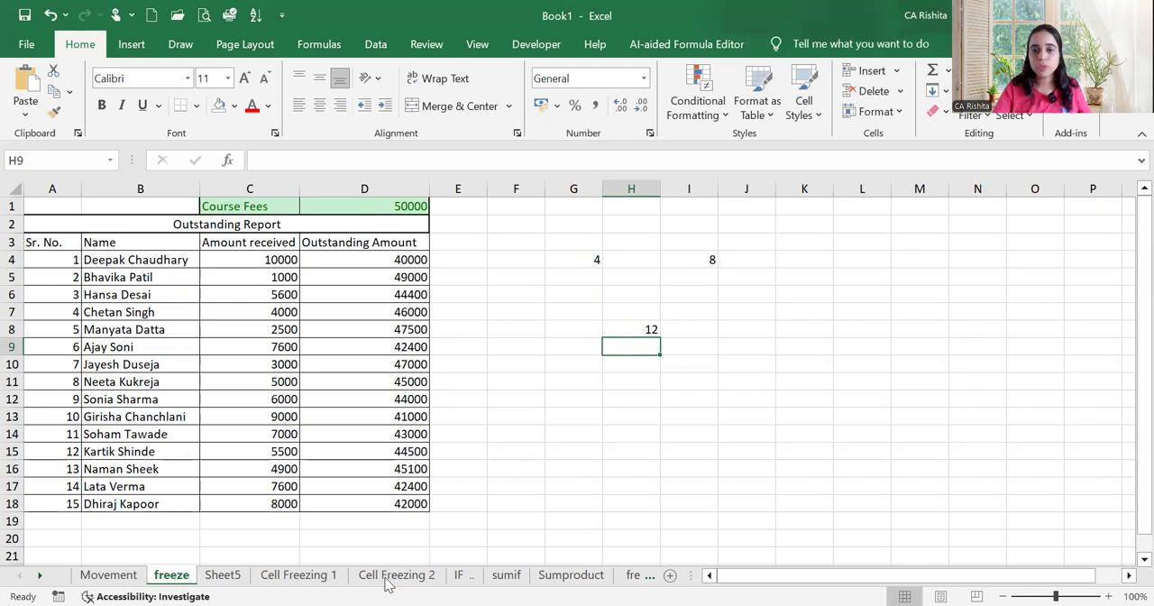
Add the two numbers by cell reference in cell J10 with the formula =G4+I4
left_click(726, 370)
type("=")
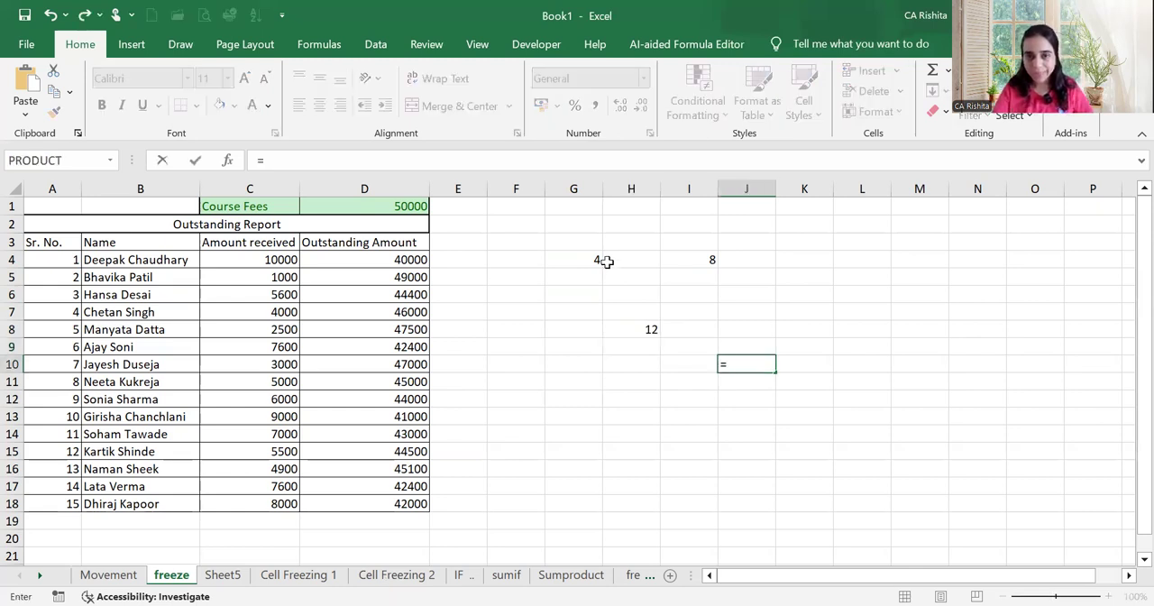
left_click(594, 261)
type("+")
left_click(674, 260)
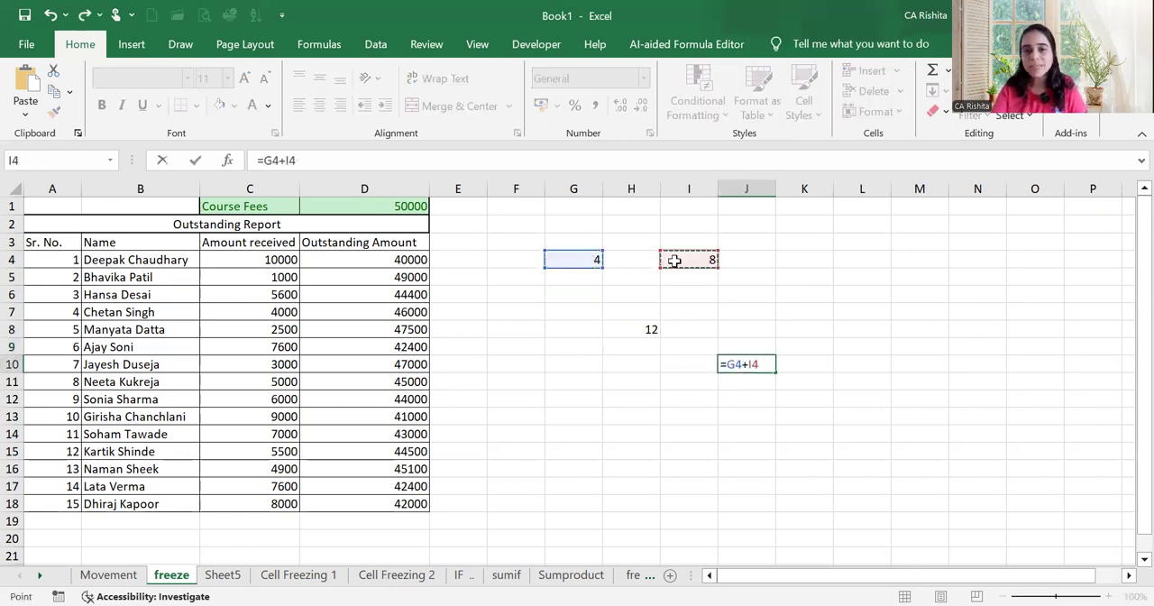
key("Return")
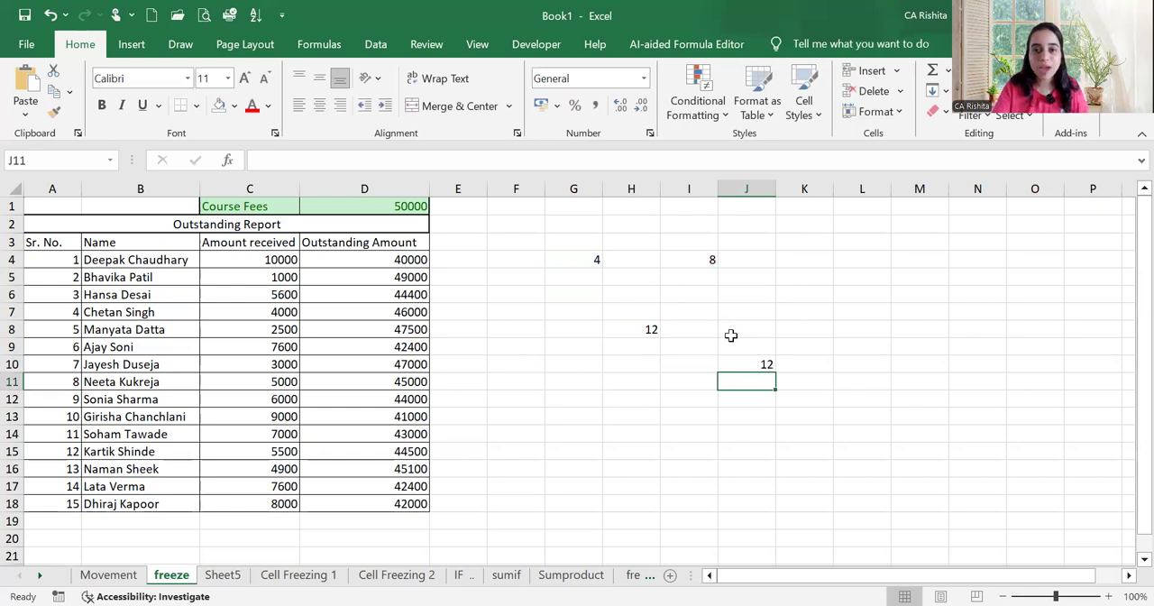
Change the value in I4 to 98 and check the typed-constant formula in H8
left_click_drag(731, 326, 732, 413)
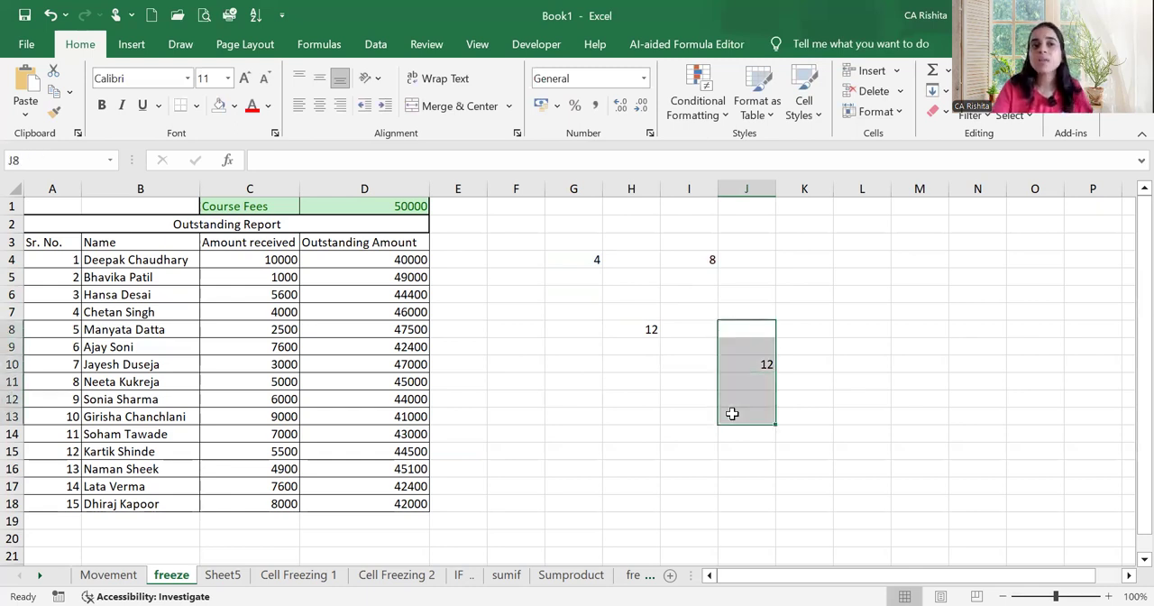
left_click(696, 261)
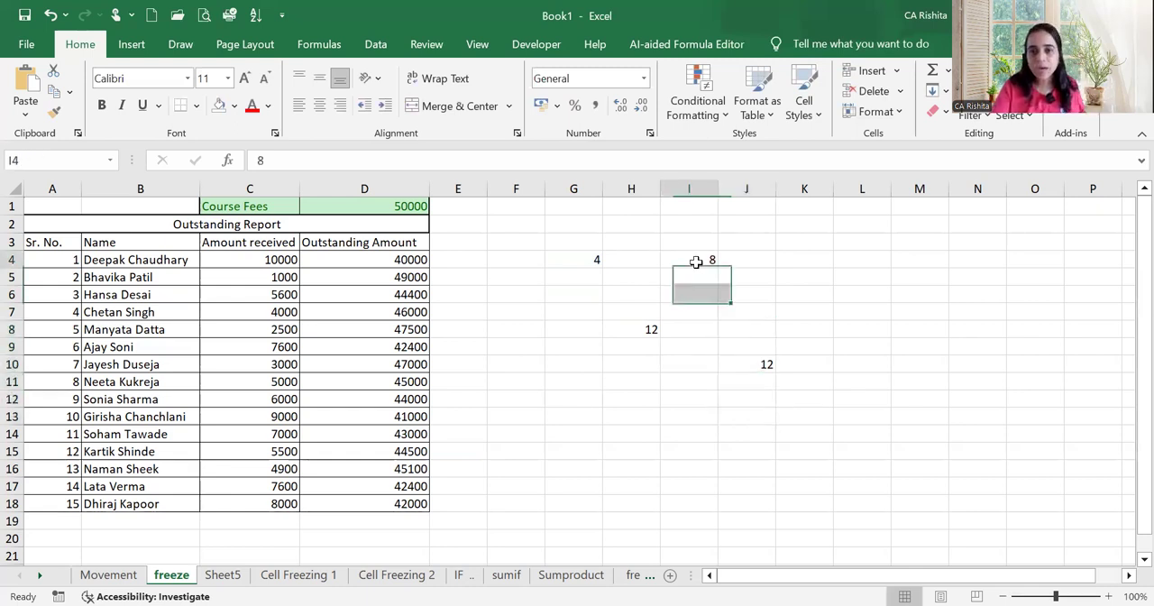
type("98")
key("Return")
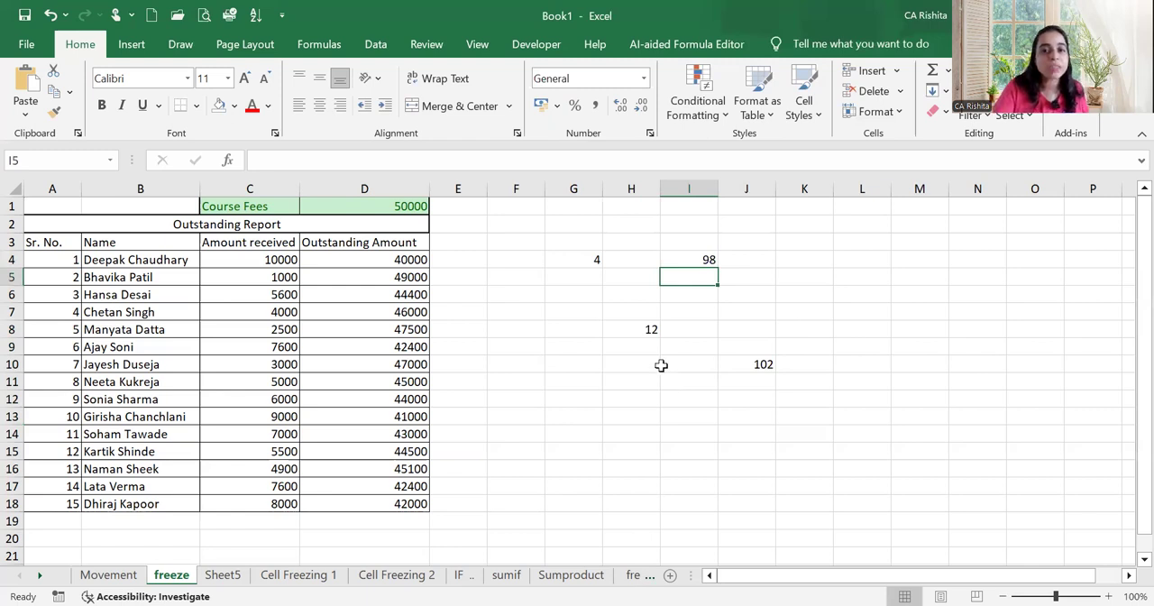
left_click(647, 329)
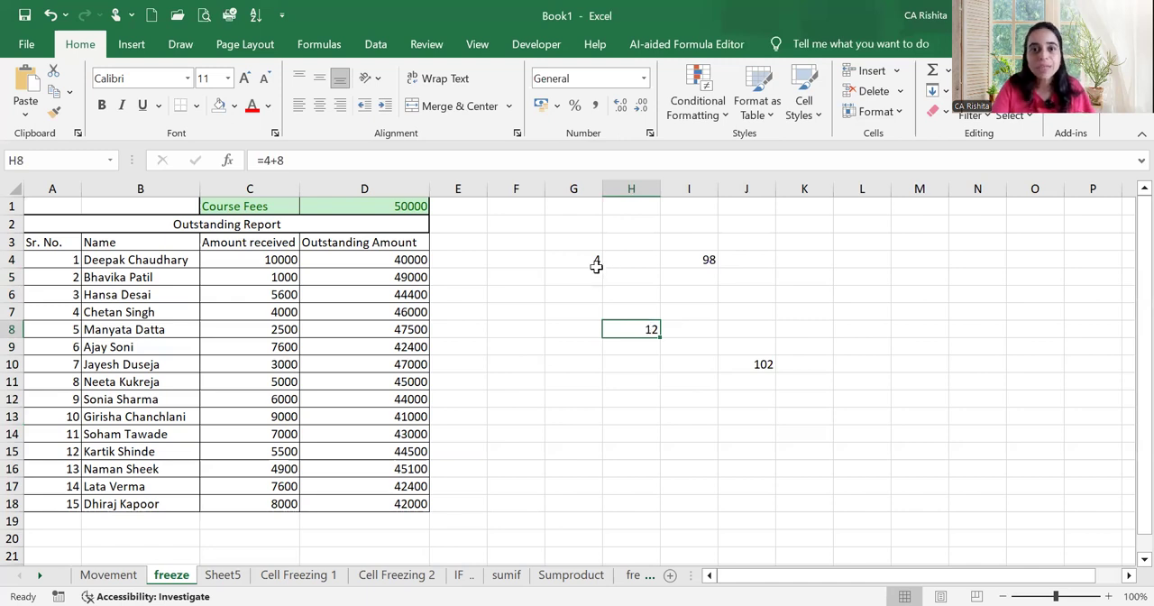
Colour the font of the input cells G4:I4 red
left_click_drag(592, 261, 679, 260)
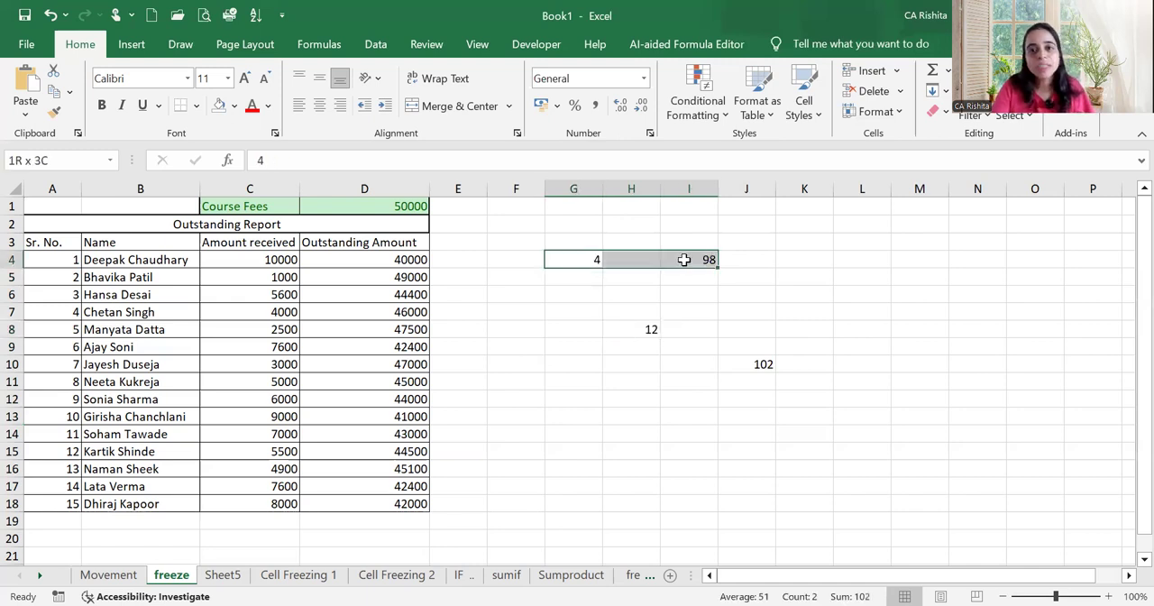
left_click(256, 108)
left_click_drag(581, 242, 704, 271)
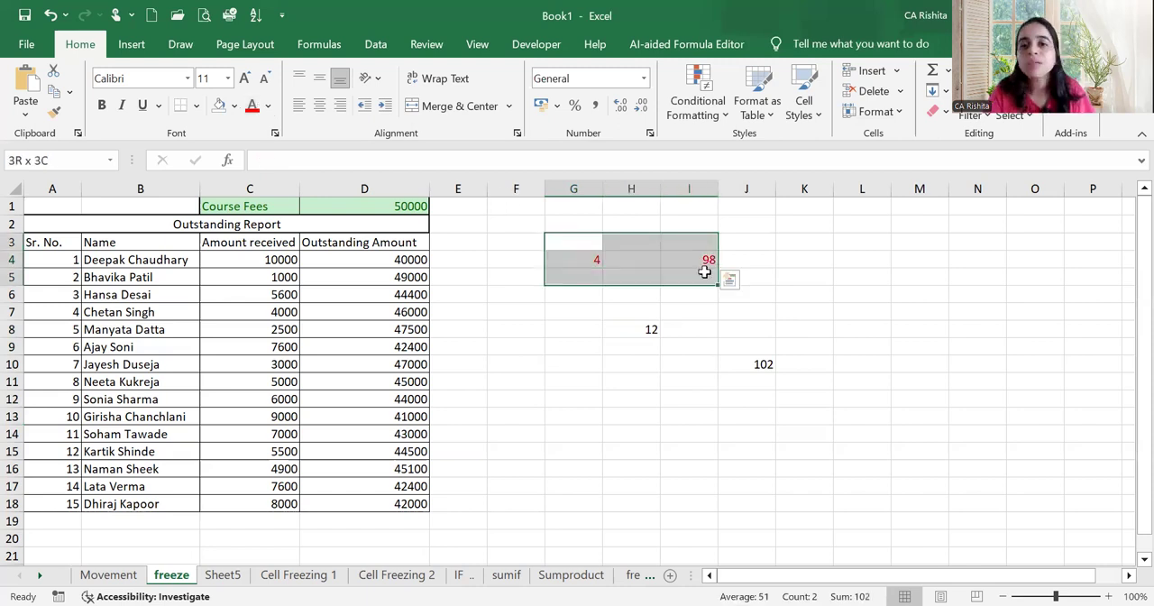
left_click_drag(592, 244, 700, 273)
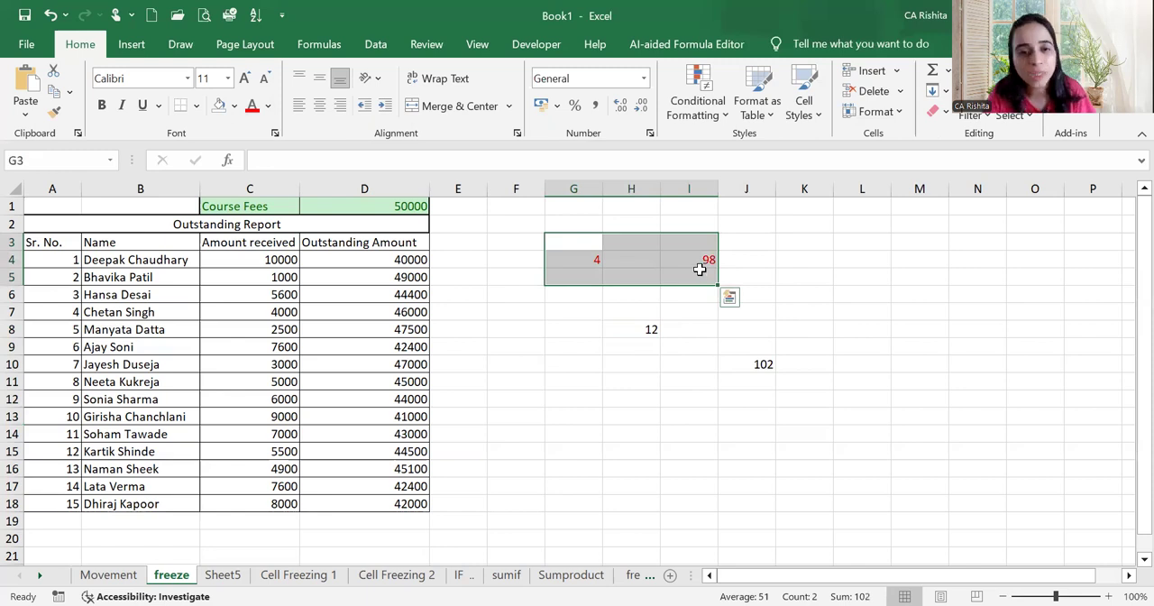
left_click(701, 261)
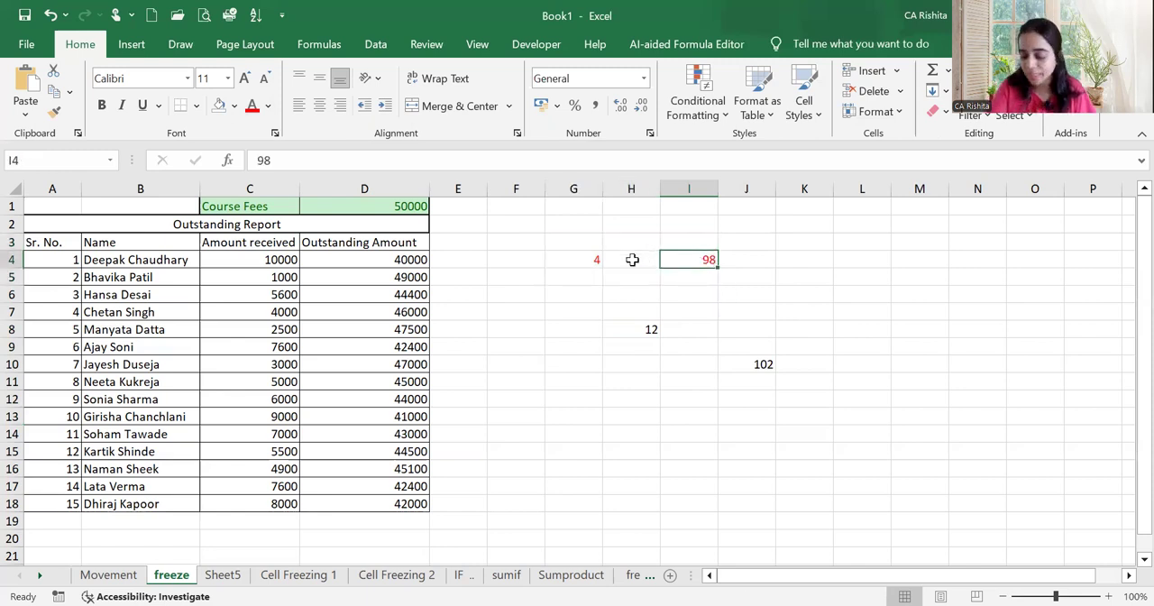
Inspect the cell-reference formula in J10 and the typed-constant formula in H8, leaving both as they are
left_click_drag(755, 348, 766, 416)
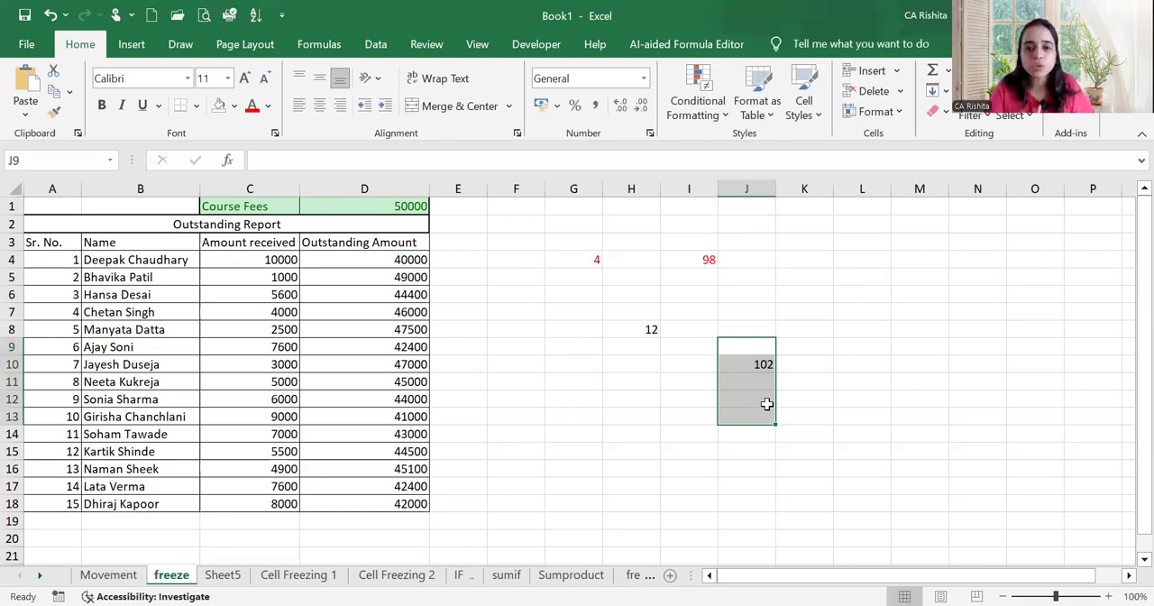
double_click(762, 366)
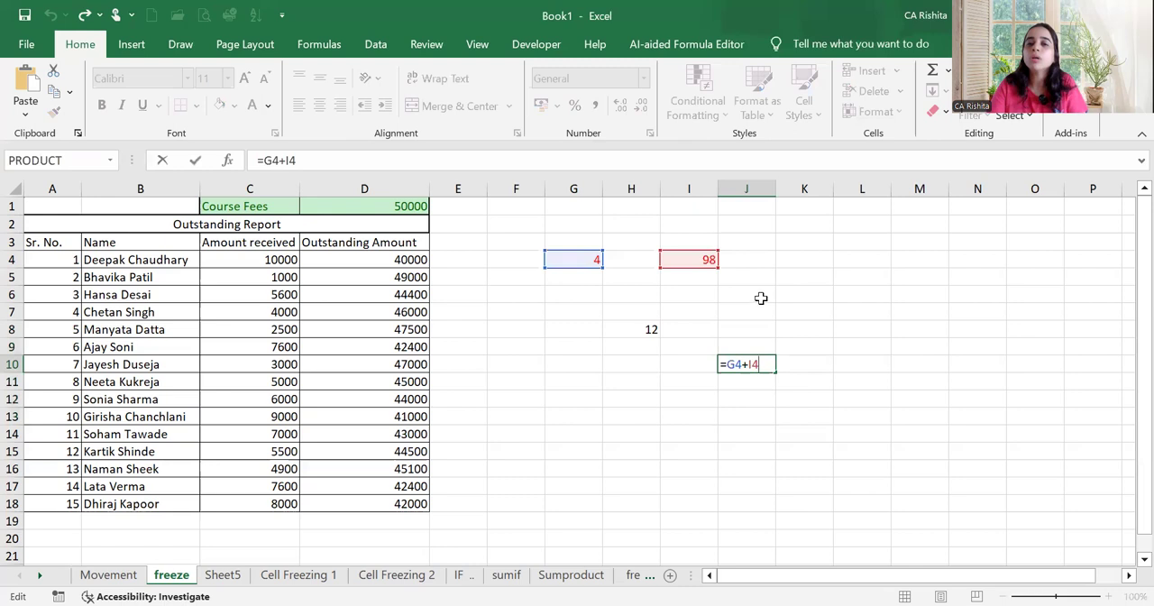
key("Return")
left_click(650, 332)
type("=4+8")
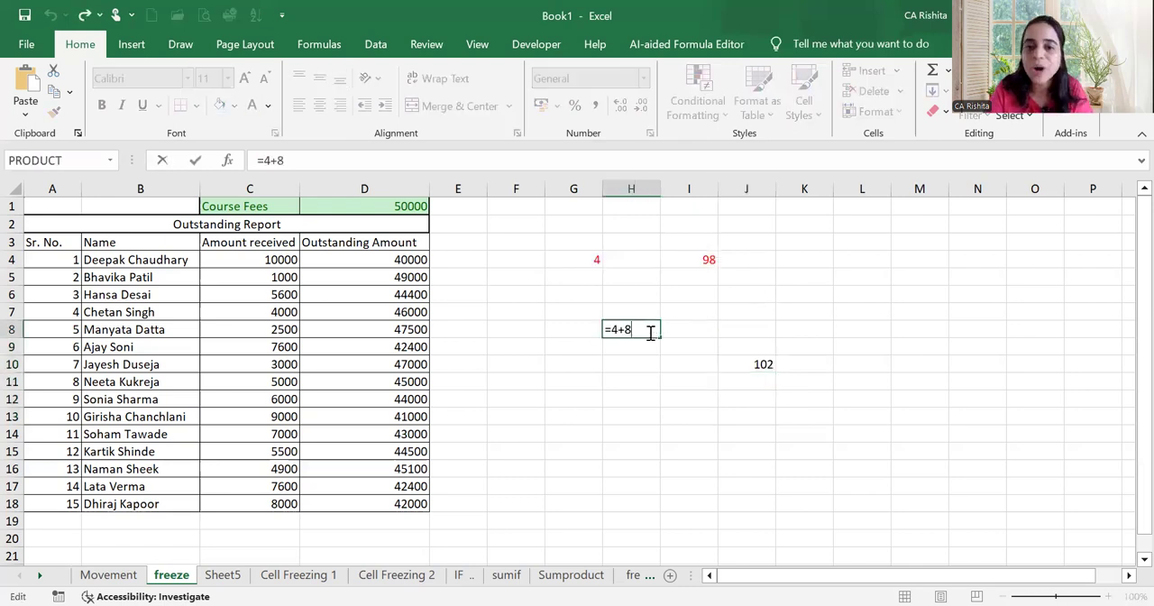
key("Return")
Clear the example numbers and formulas from the range G4:K14
left_click_drag(583, 258, 782, 428)
key("Delete")
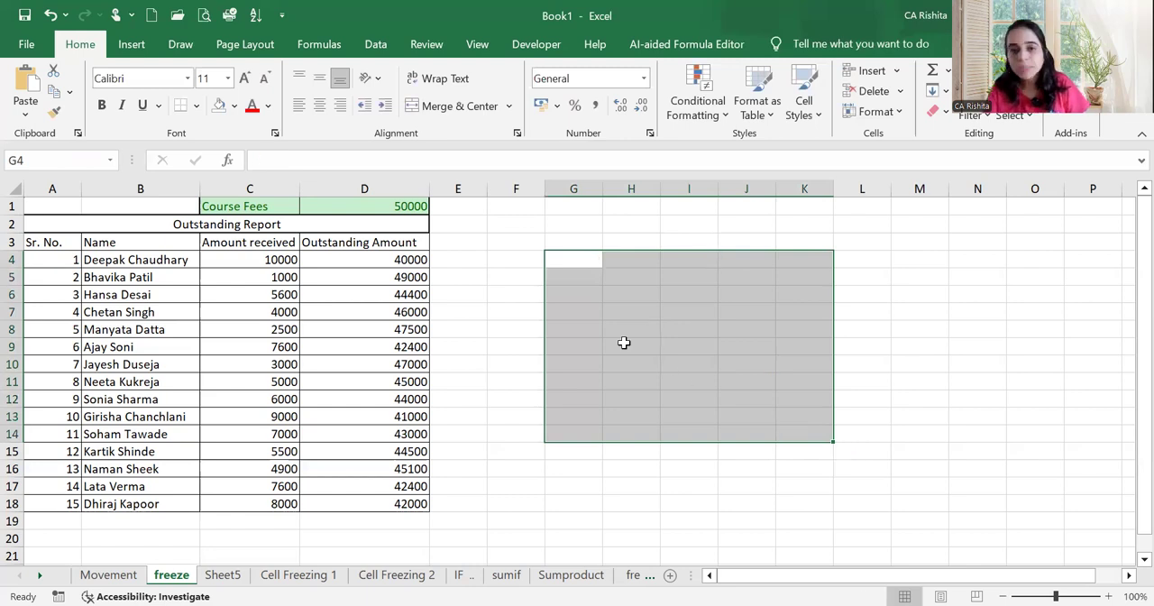
List the items CHOC, CANDIES and KULFI in cells G6 to G8
left_click(587, 296)
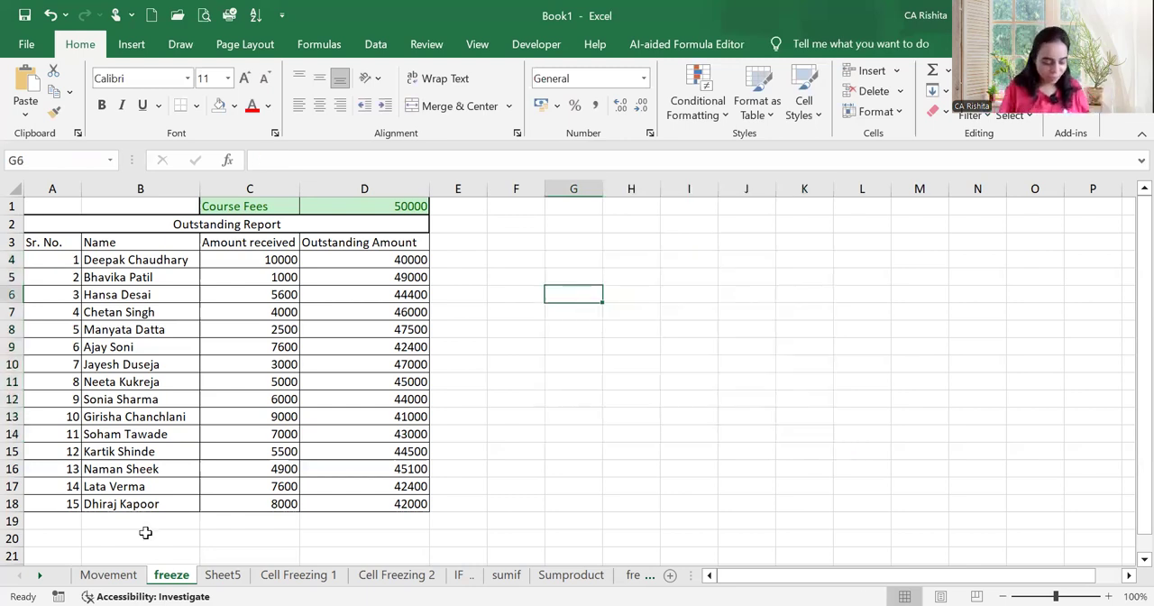
type("CHOC")
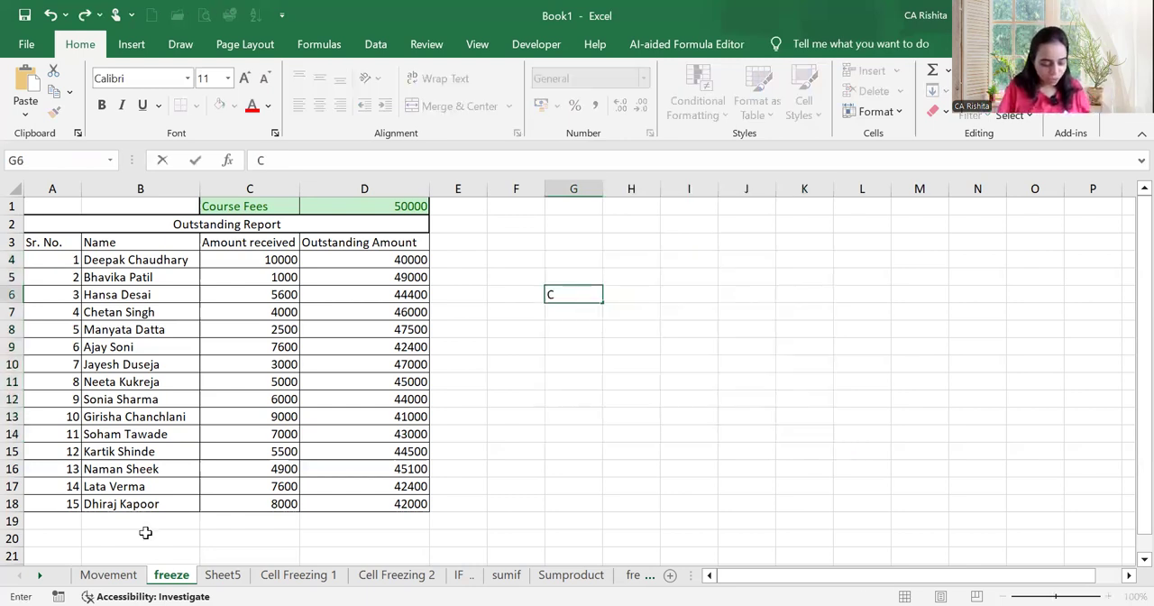
key("BackSpace")
key("BackSpace")
key("BackSpace")
key("BackSpace")
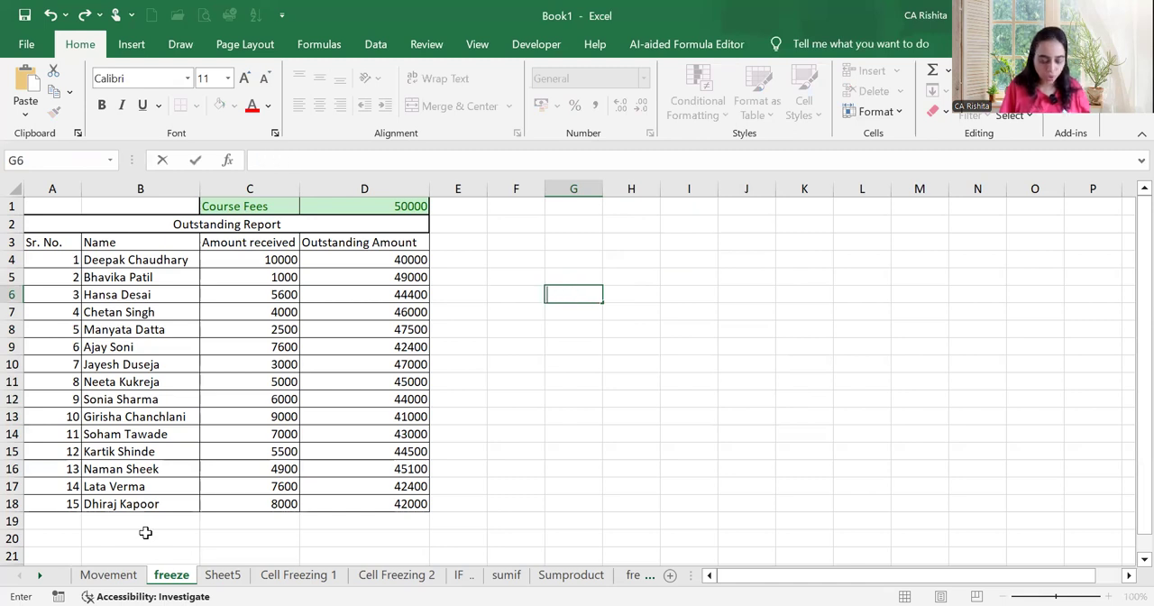
type("CHOC")
key("Return")
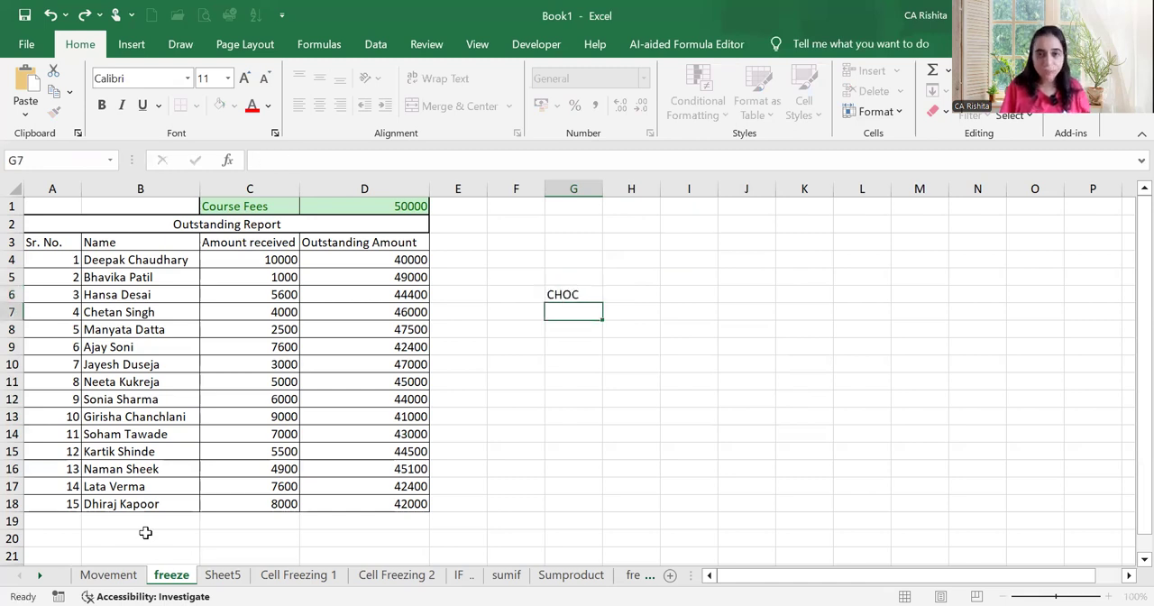
type("CANDIES")
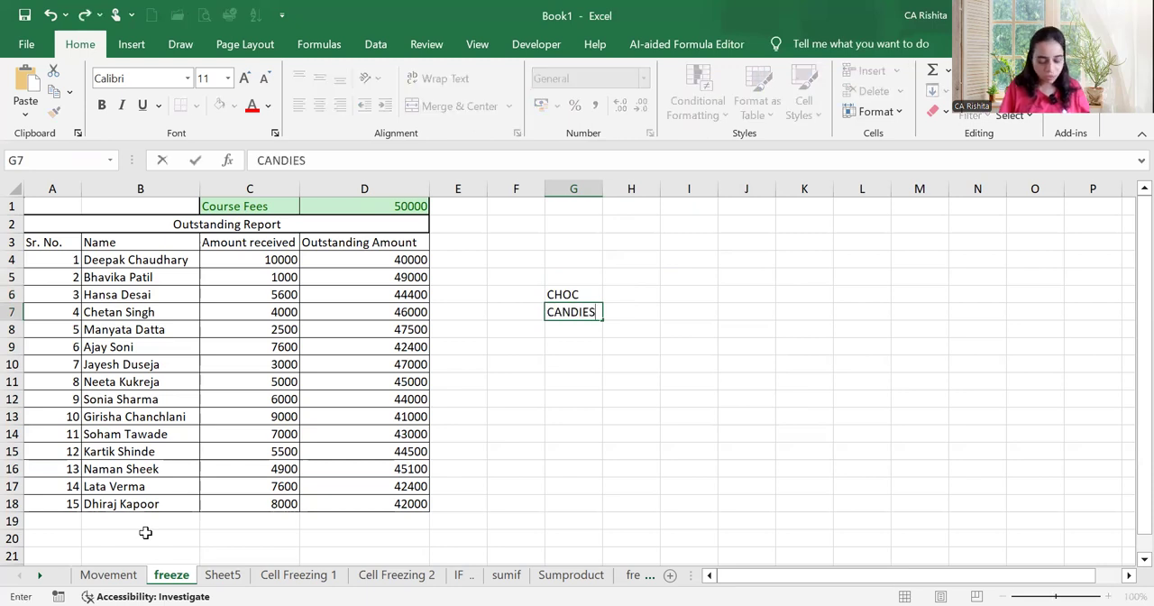
key("Return")
type("K")
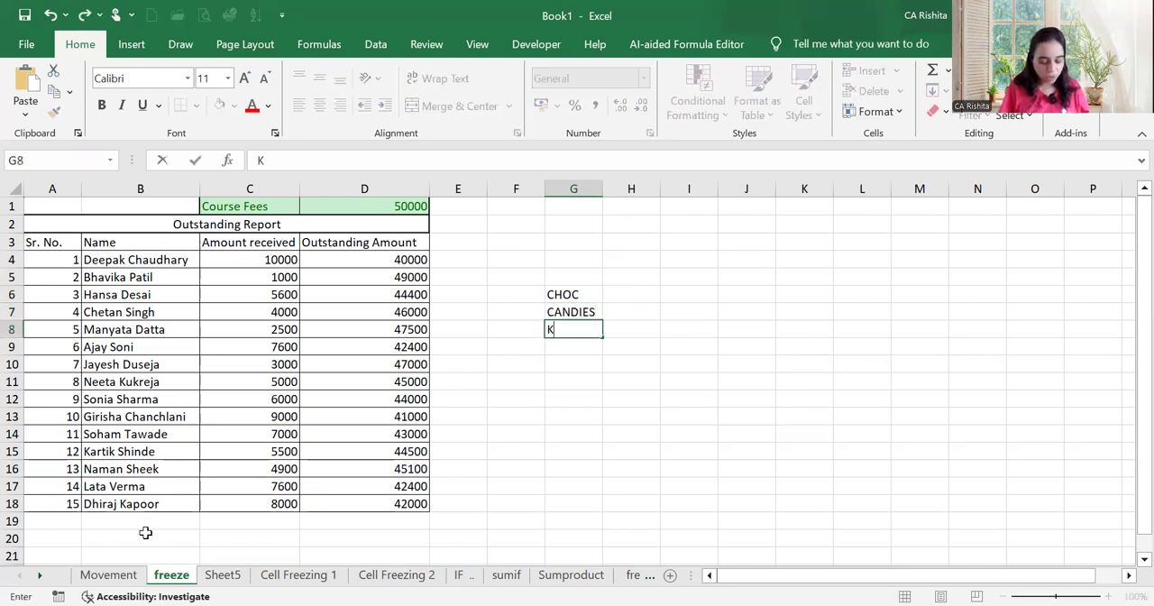
type("ULFI")
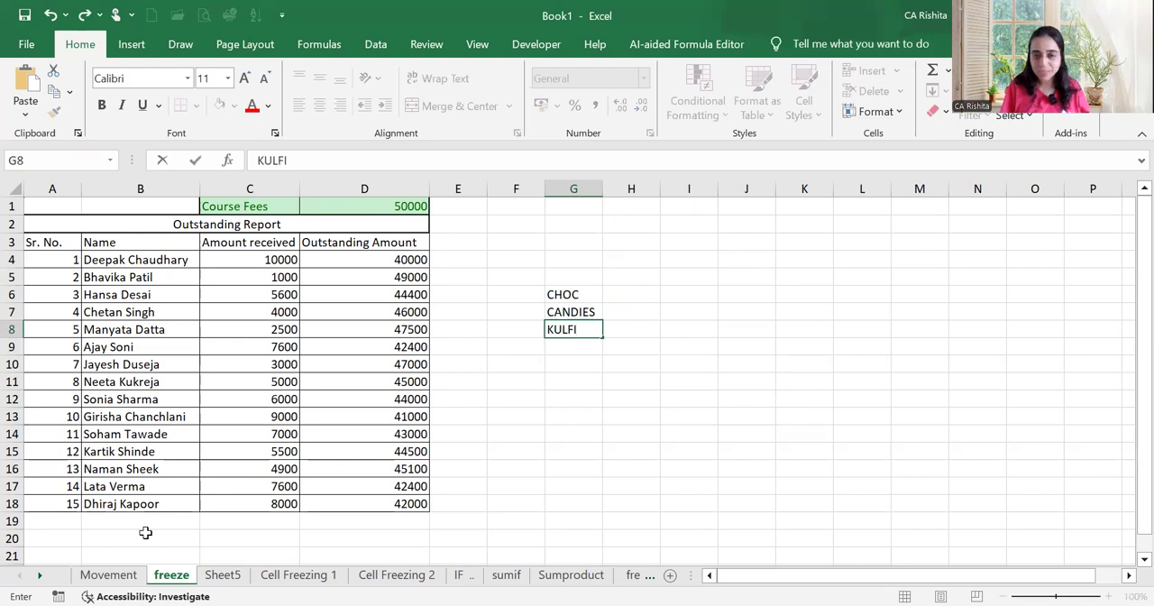
Add the column headings NO. OF in H5 and RATE in I5 above the item list
key("Up")
key("Up")
key("Right")
key("Up")
type("N")
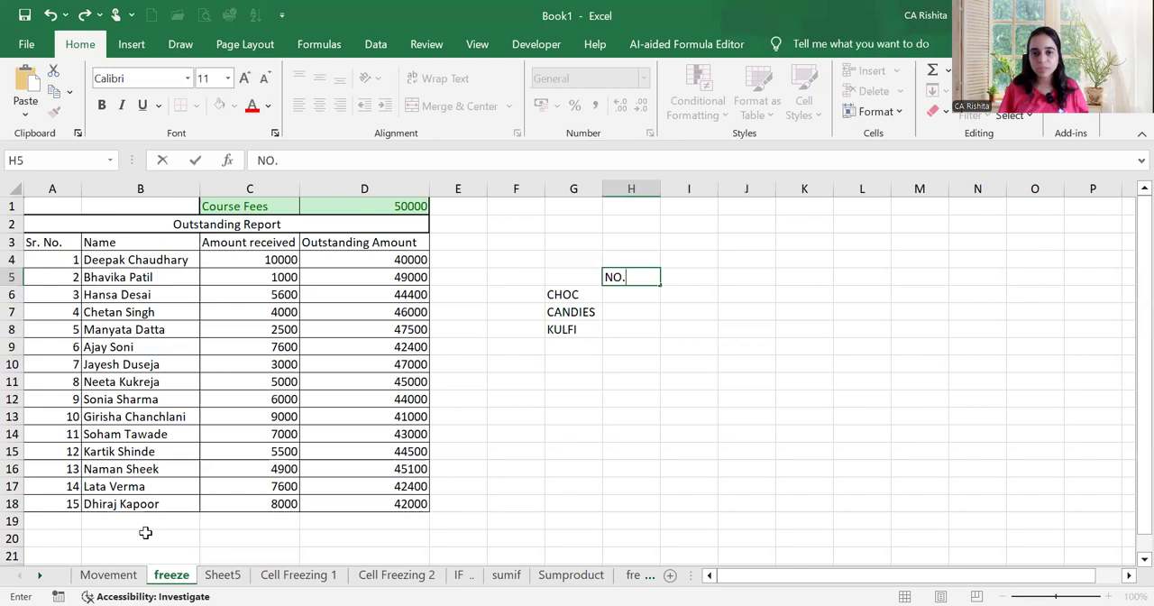
type("O. OF")
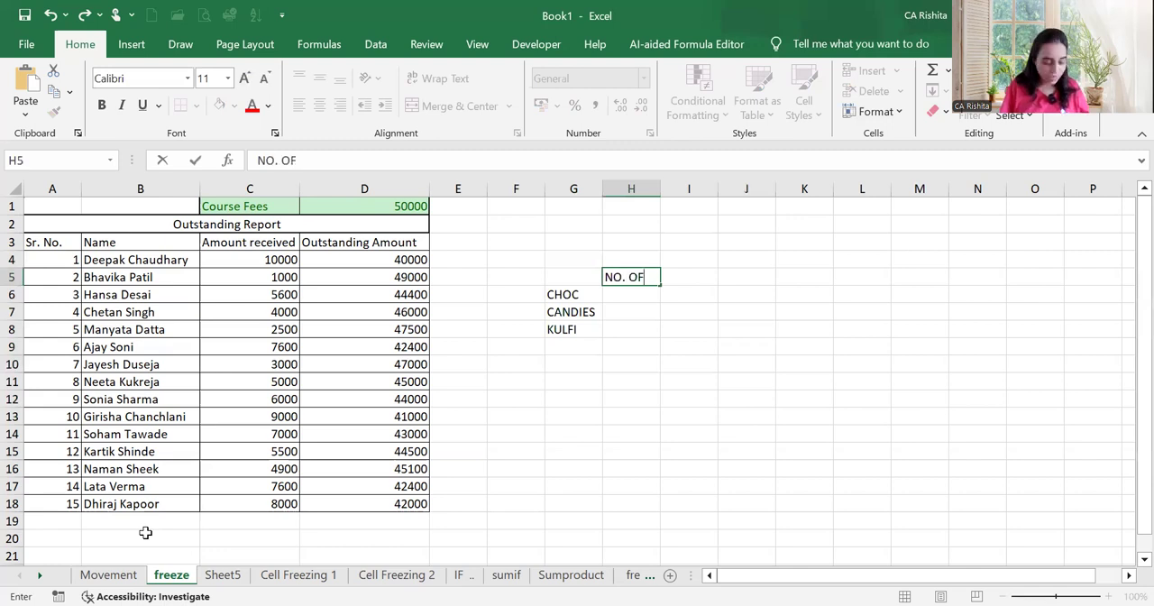
key("Tab")
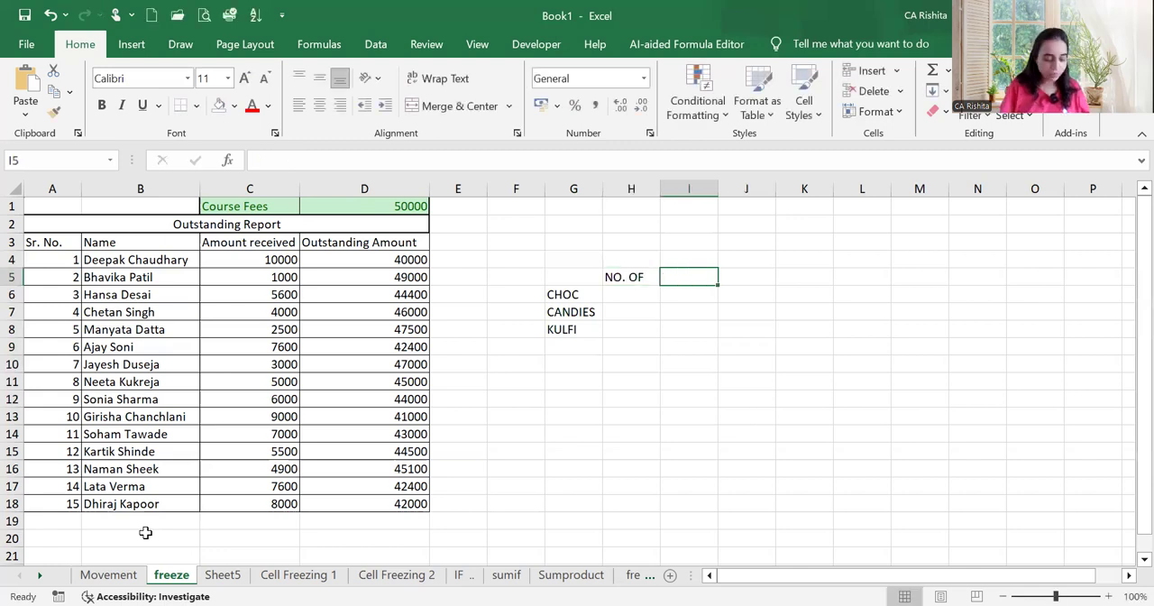
type("RATE")
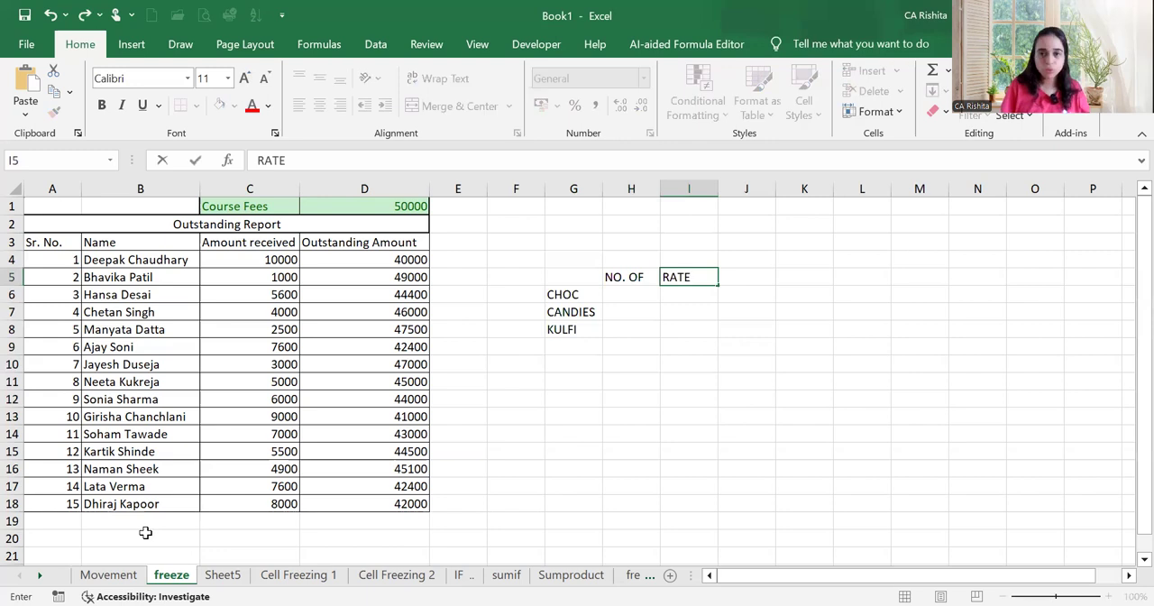
key("Return")
Fill the NO. OF column with 5 for CHOC, 8 for CANDIES and 9 for KULFI, ending at the first RATE cell
type("5")
key("Return")
type("8")
key("Return")
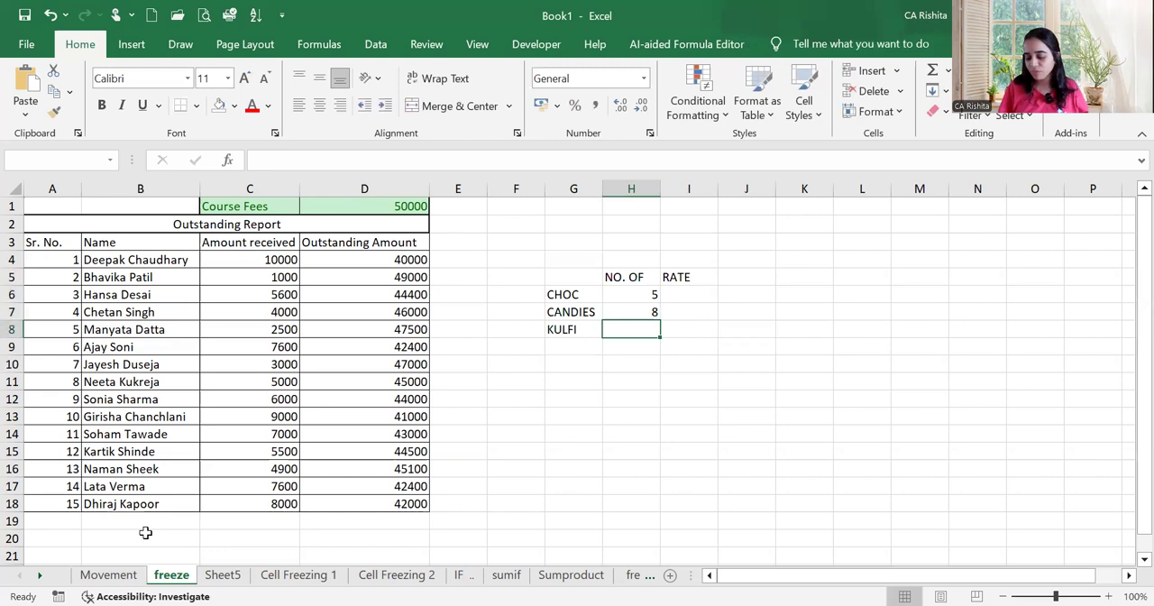
type("9")
key("Up")
key("Up")
key("Up")
key("Right")
key("Down")
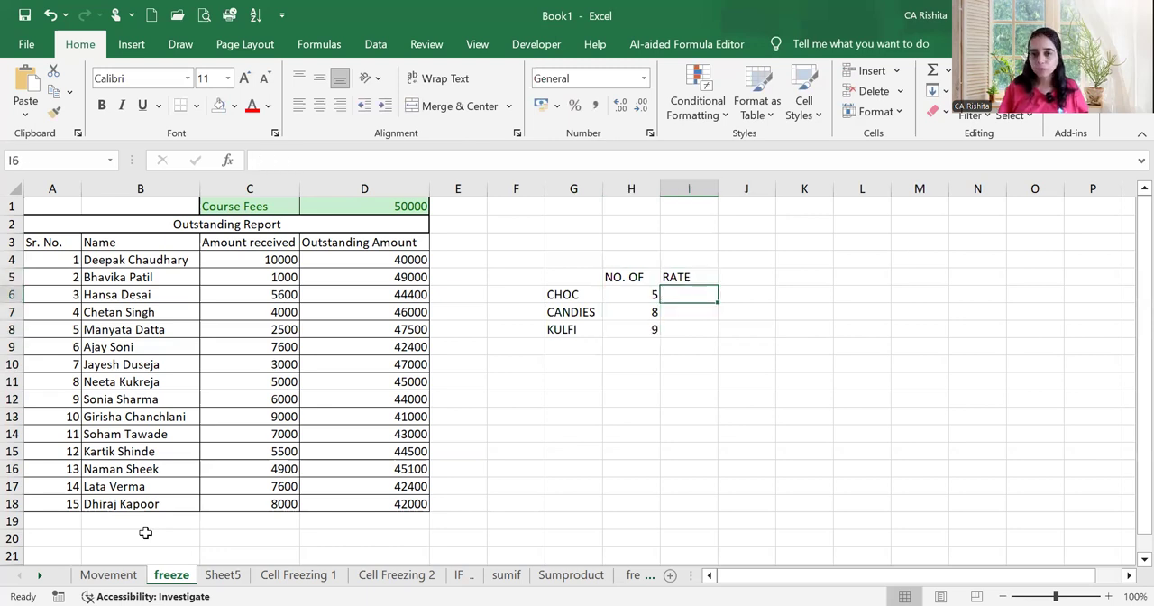
Fill the RATE column with 50 for CHOC, 40 for CANDIES and 90 for KULFI
type("500")
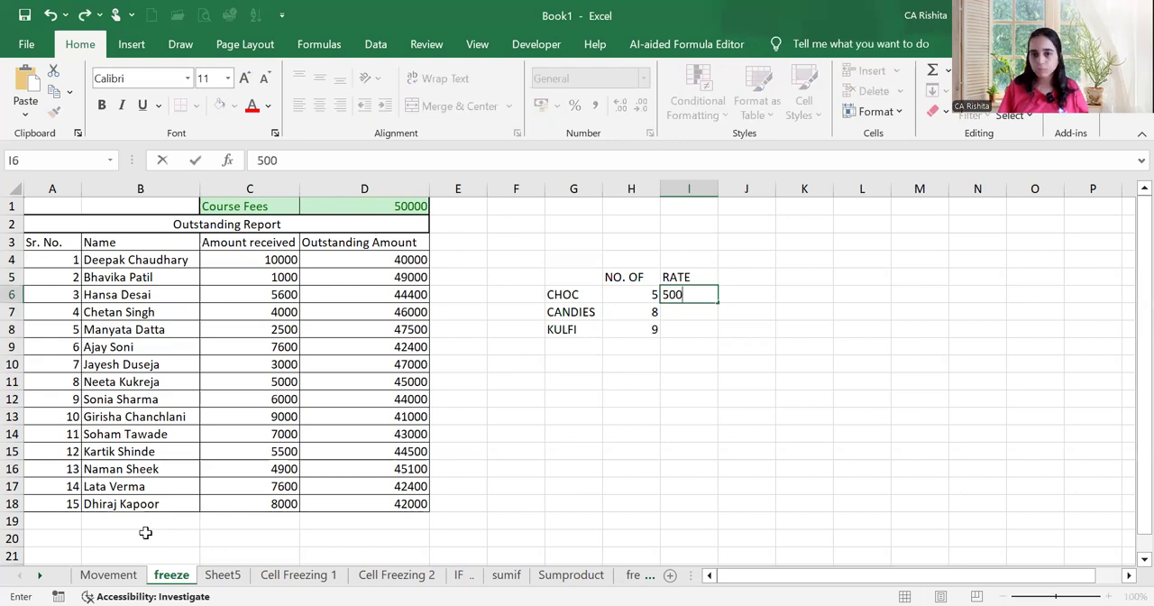
key("BackSpace")
key("BackSpace")
type("0")
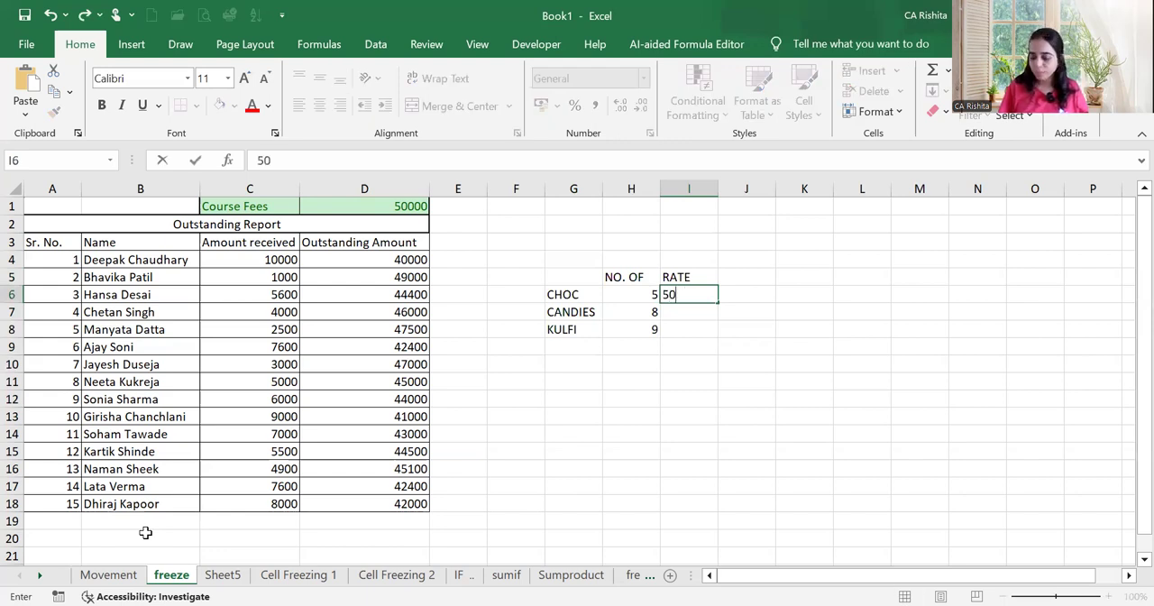
key("Return")
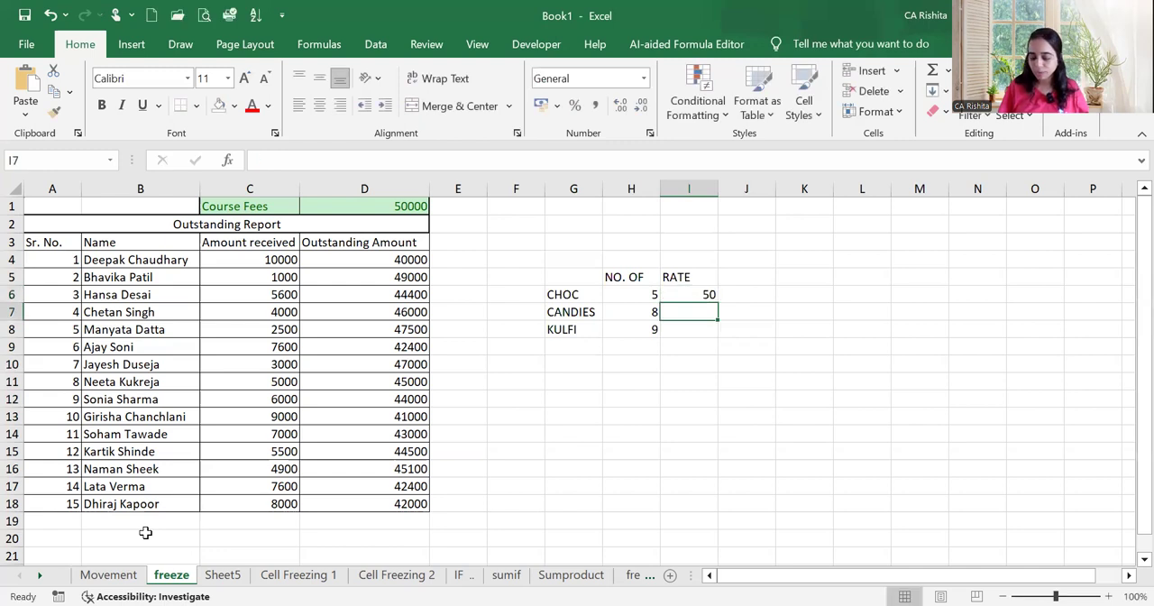
type("40")
key("Return")
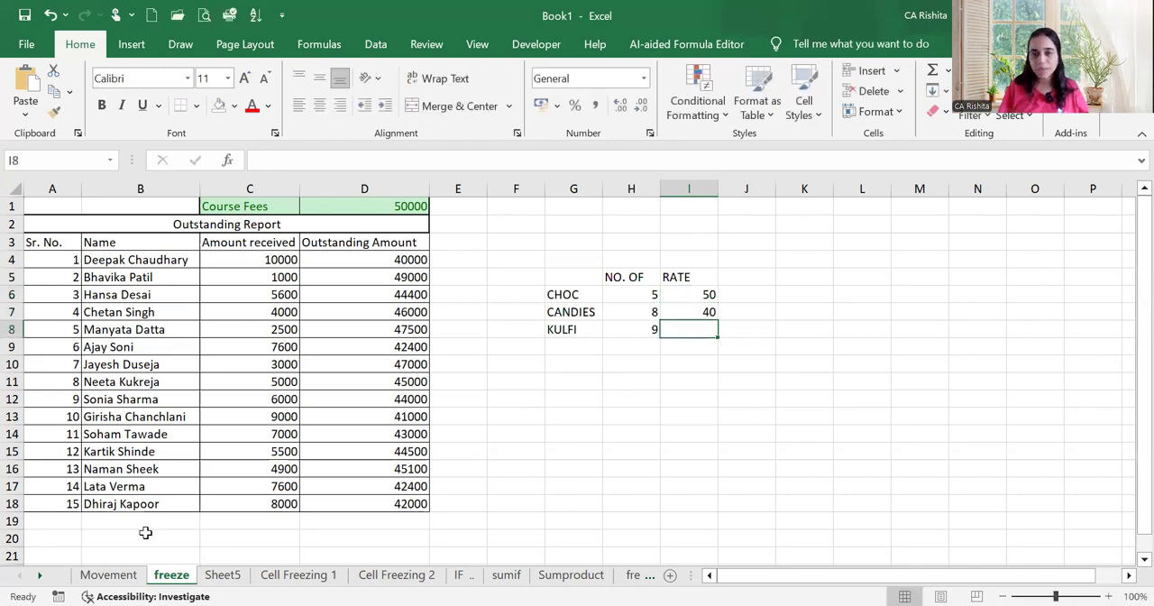
type("90")
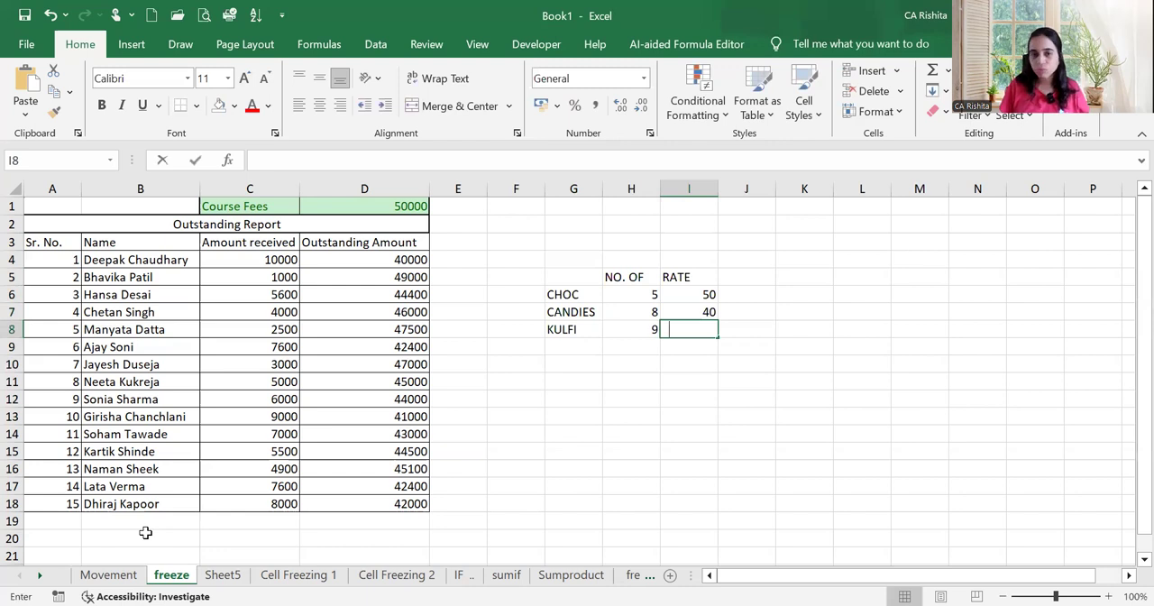
key("Return")
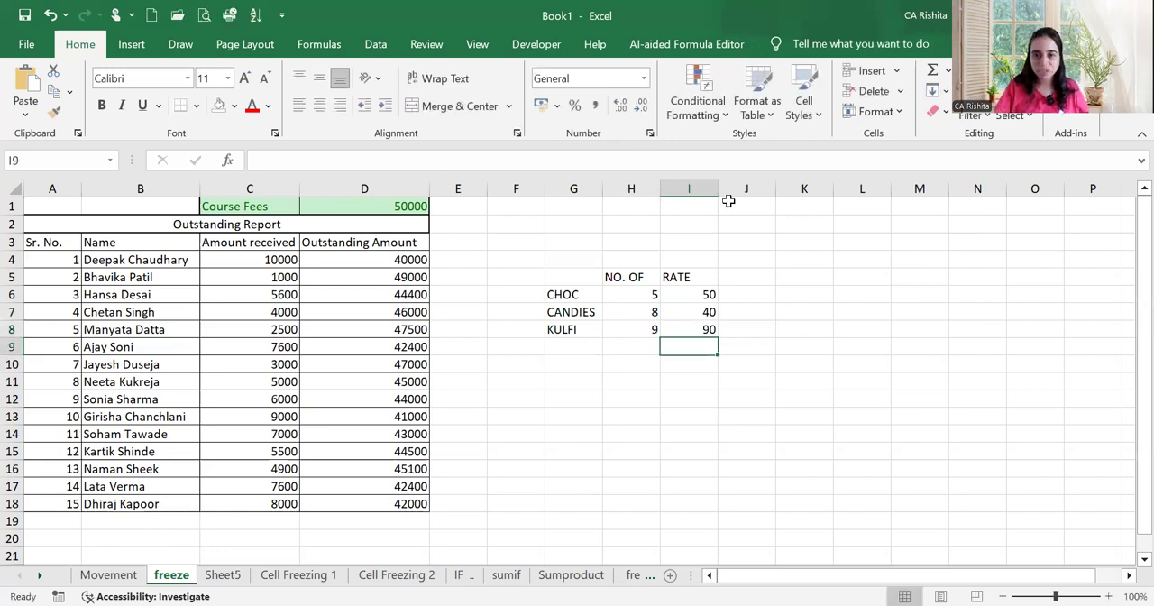
Add the column heading AMT in cell K5 of the item table
left_click(580, 580)
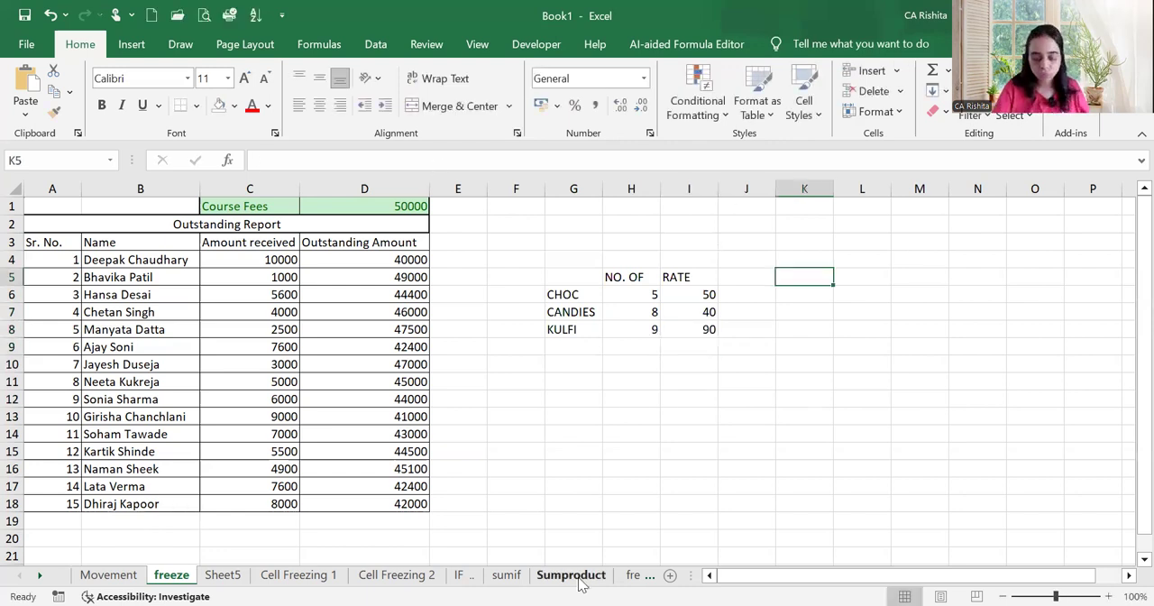
type("ANM")
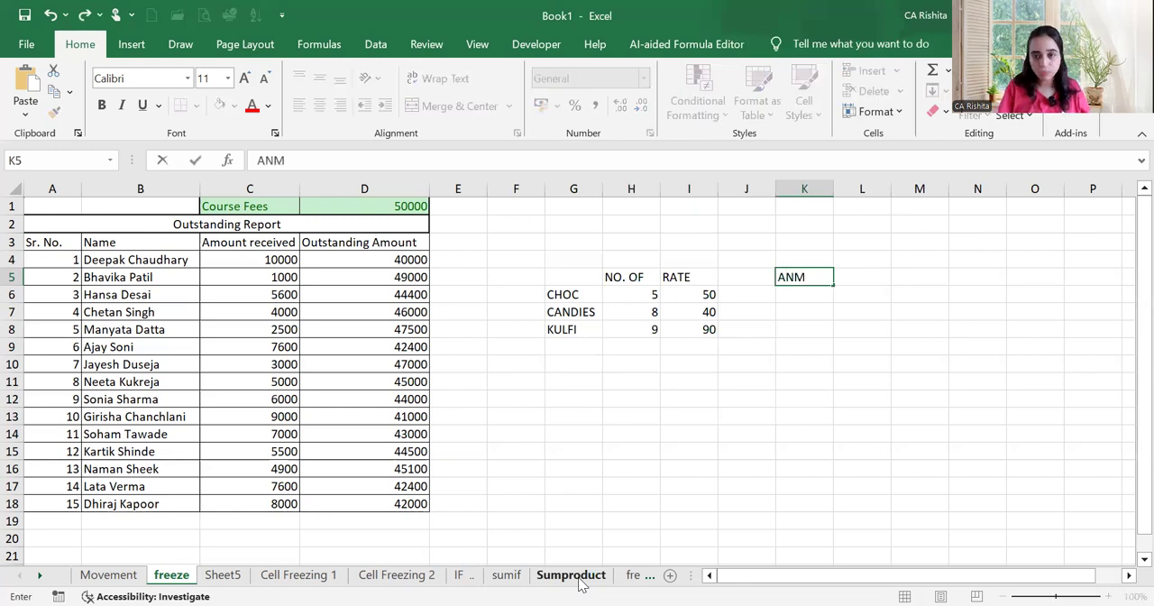
key("BackSpace")
key("BackSpace")
type("MT")
key("Return")
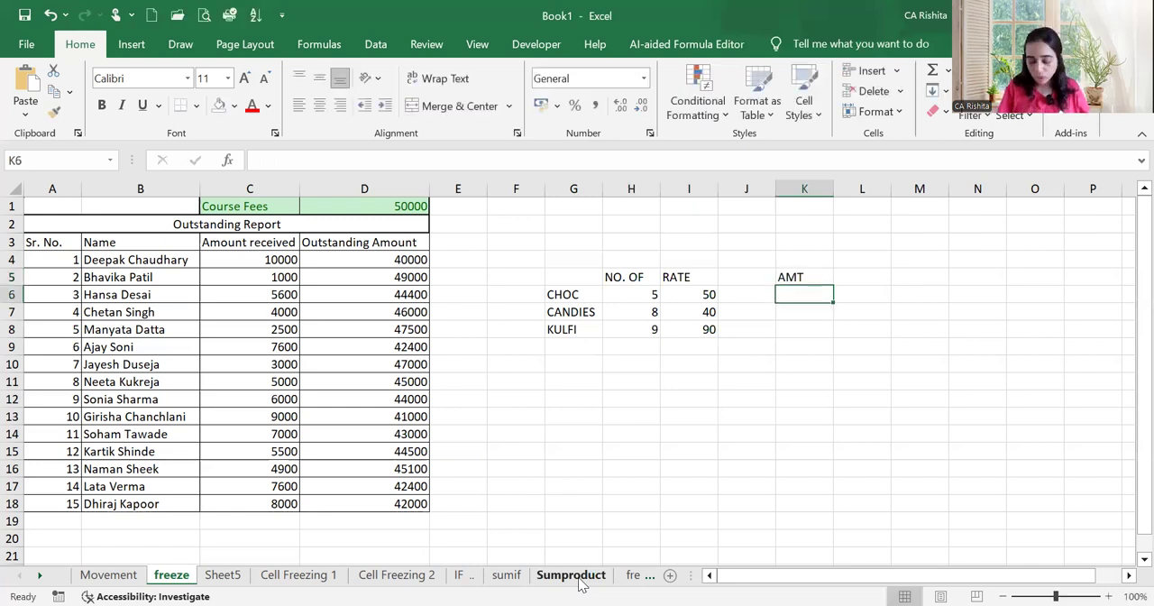
Calculate the CHOC amount in K6 with the formula =I6*H6 and fill it down to K8
type("=")
key("Left")
key("Left")
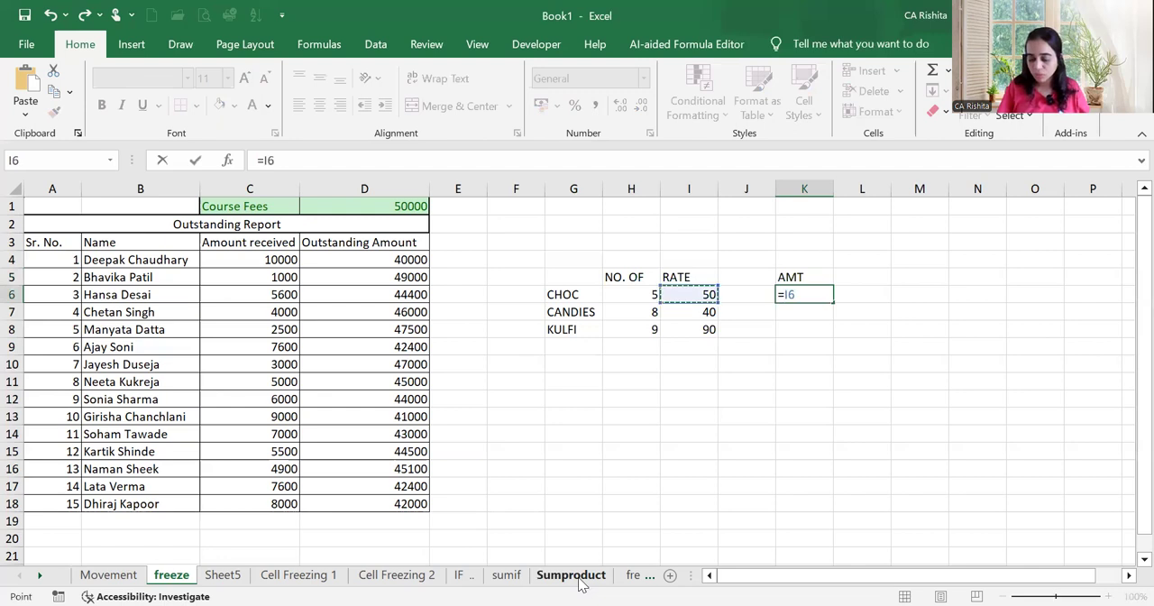
type("*")
key("Left")
key("Left")
key("Left")
key("Left")
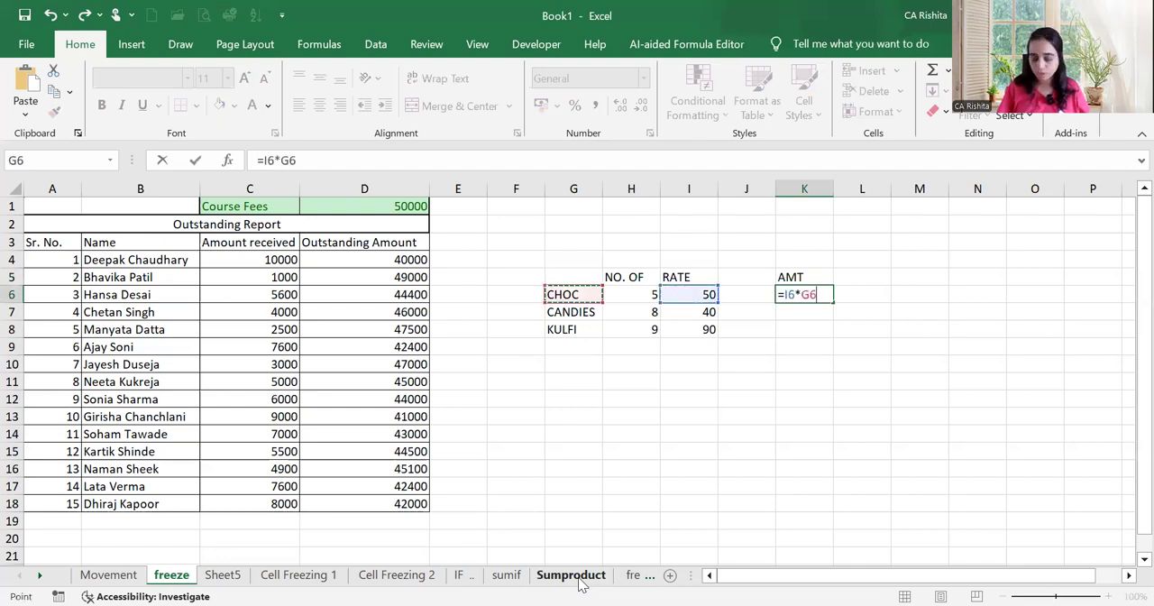
key("Return")
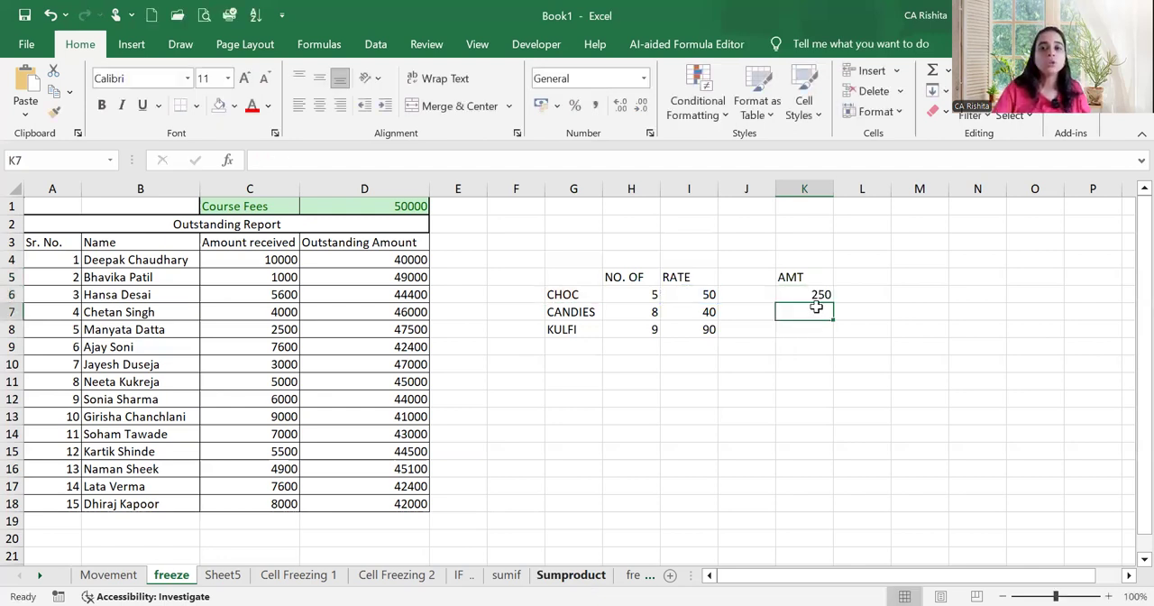
left_click(824, 294)
left_click_drag(834, 302, 837, 333)
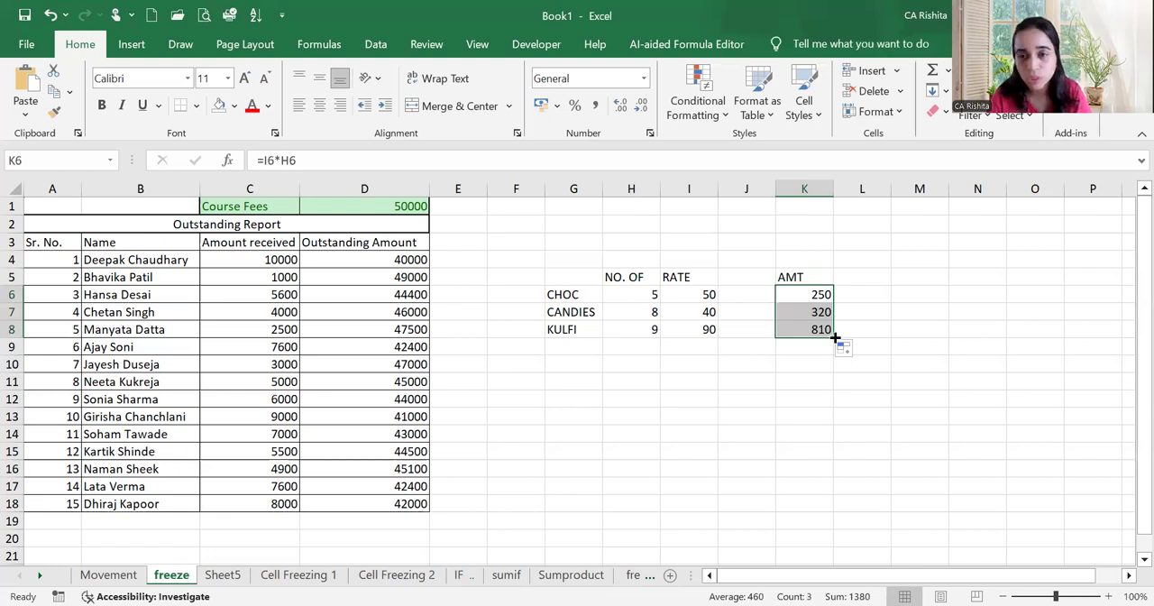
Examine which rate and quantity cells the AMT formulas in K7, K8 and K6 refer to
left_click(820, 312)
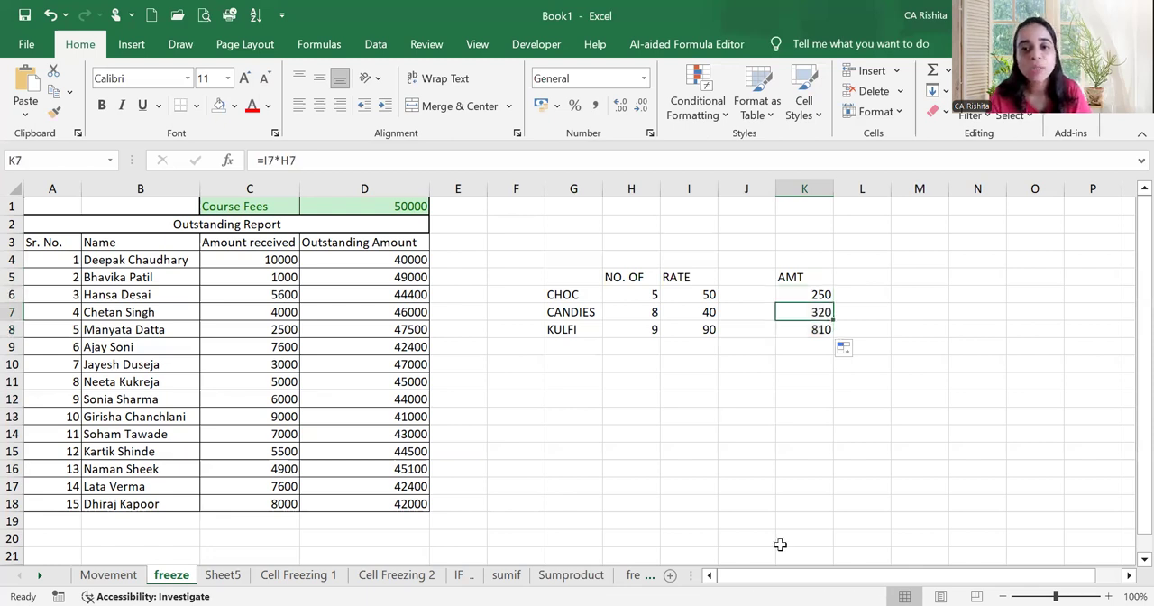
key("F2")
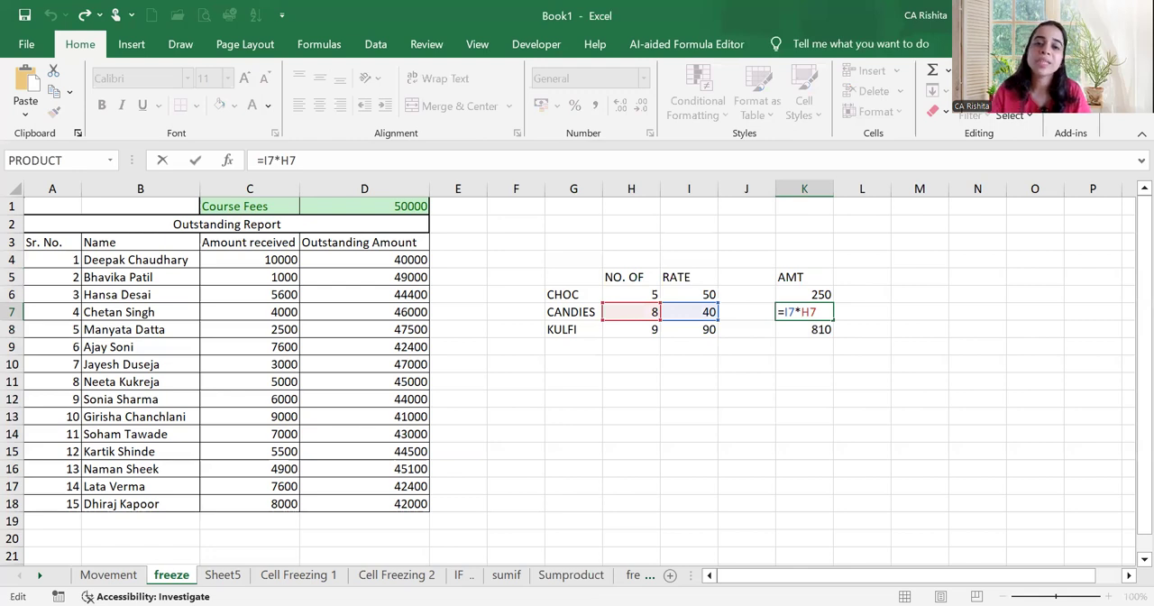
left_click(895, 394)
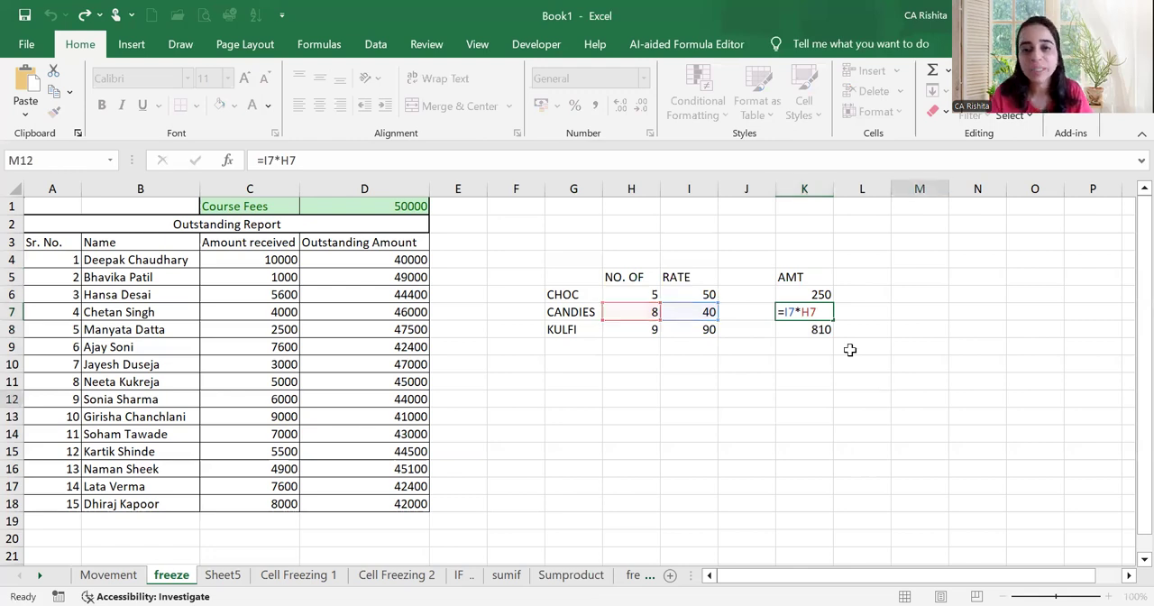
double_click(826, 331)
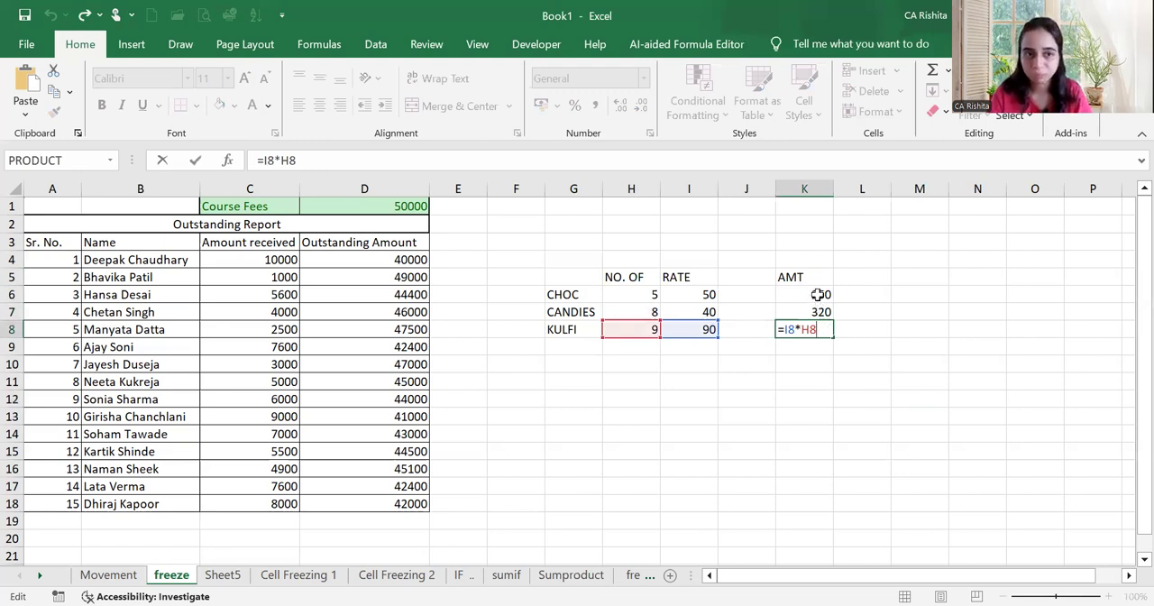
left_click(816, 294)
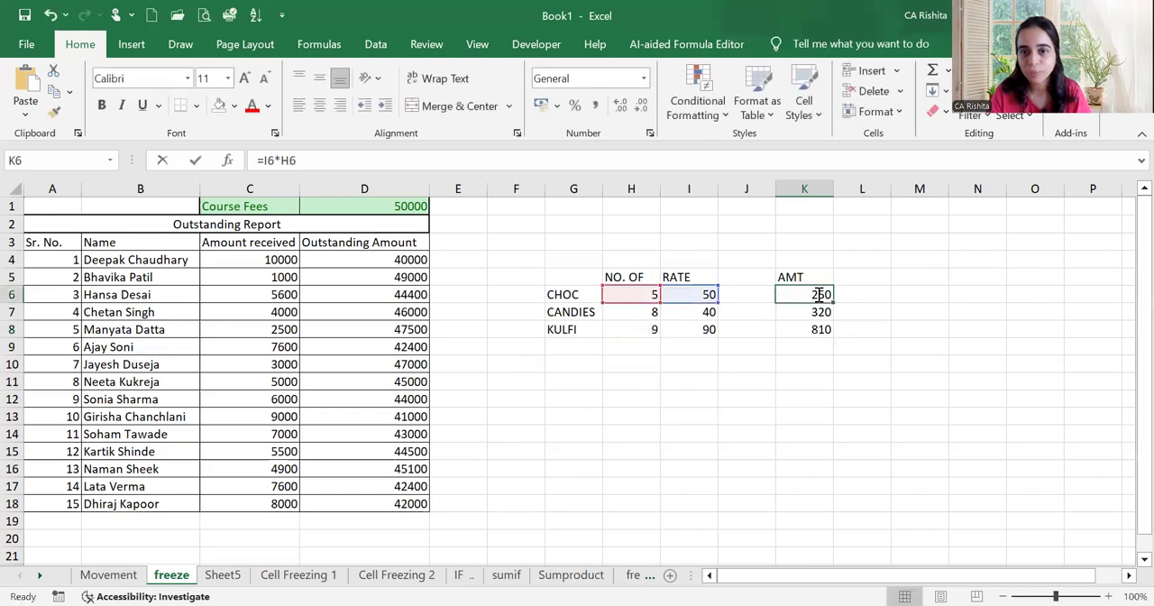
key("F2")
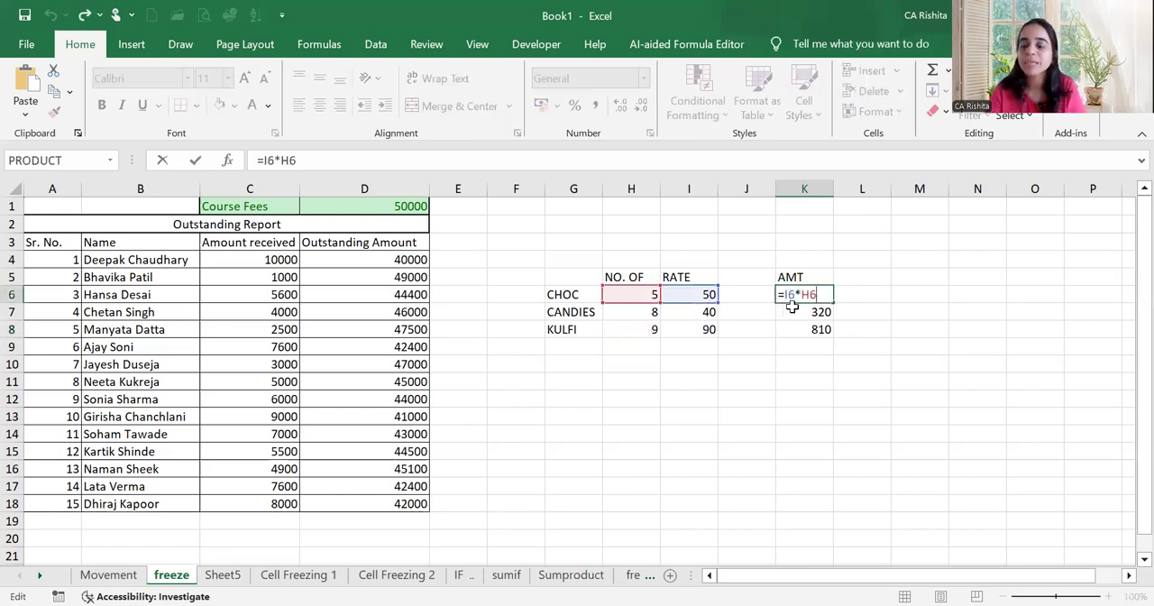
key("Return")
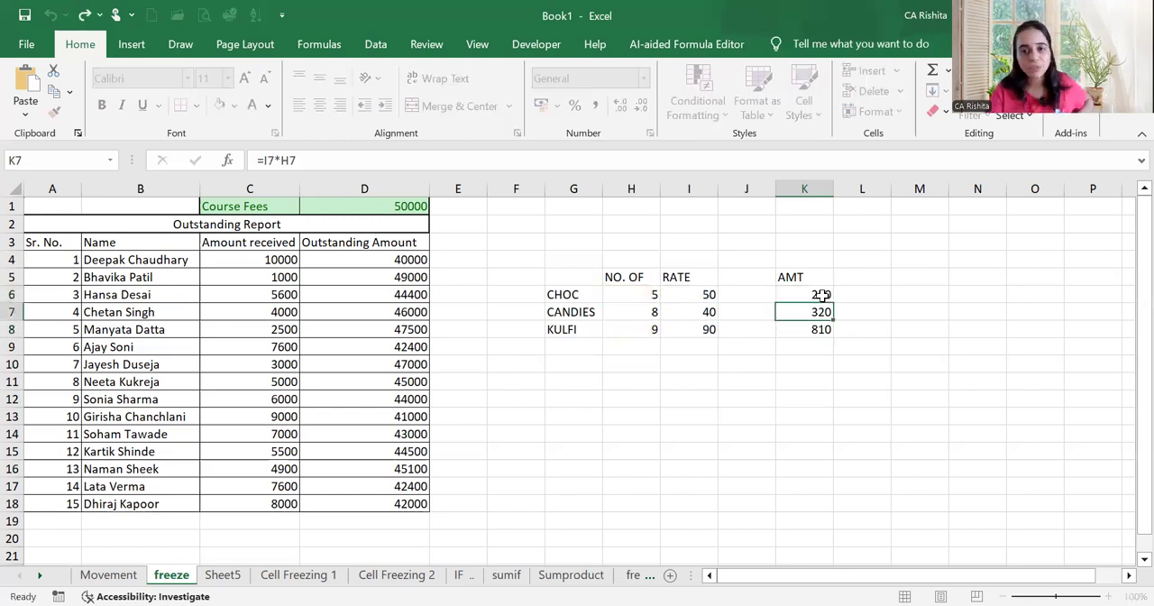
Copy the amount formula from K6 and paste it into K7:K8
left_click(823, 294)
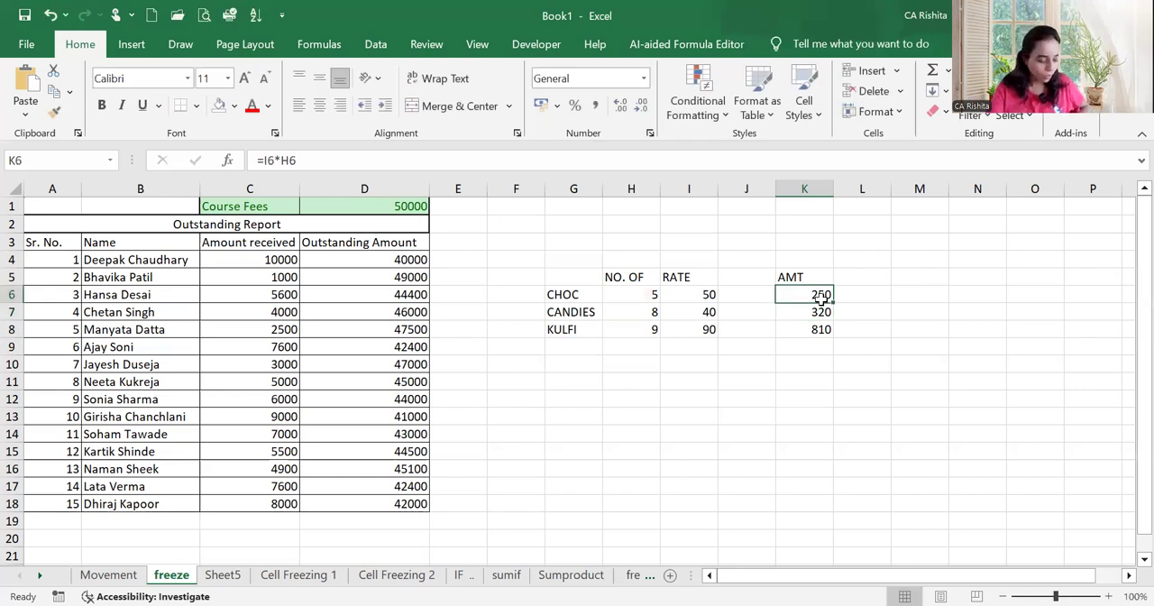
key("ctrl+c")
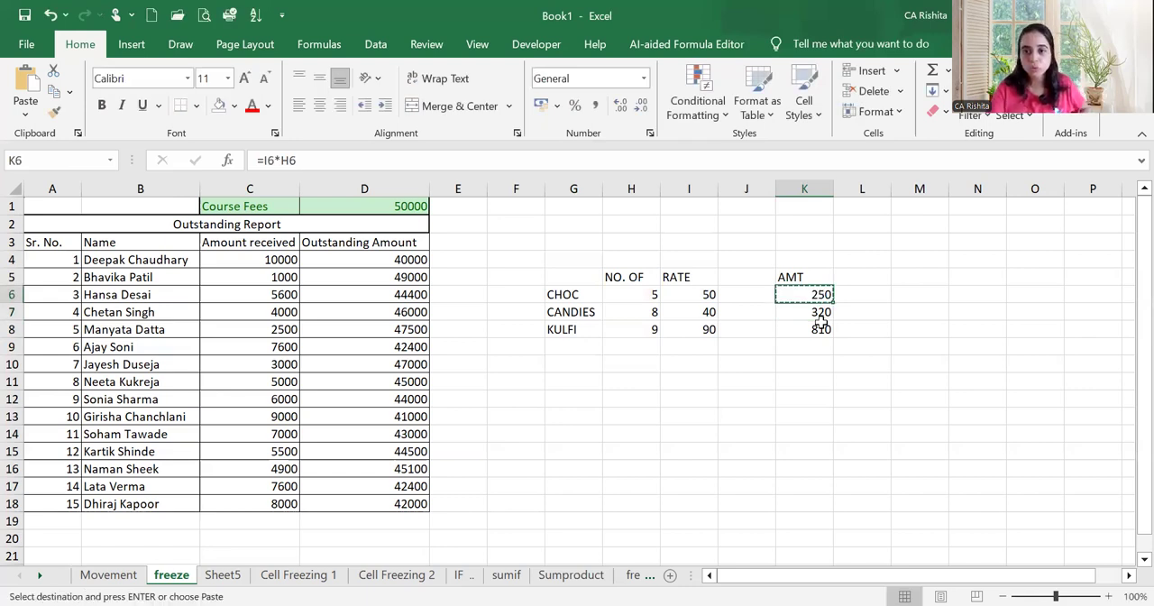
left_click_drag(821, 316, 816, 329)
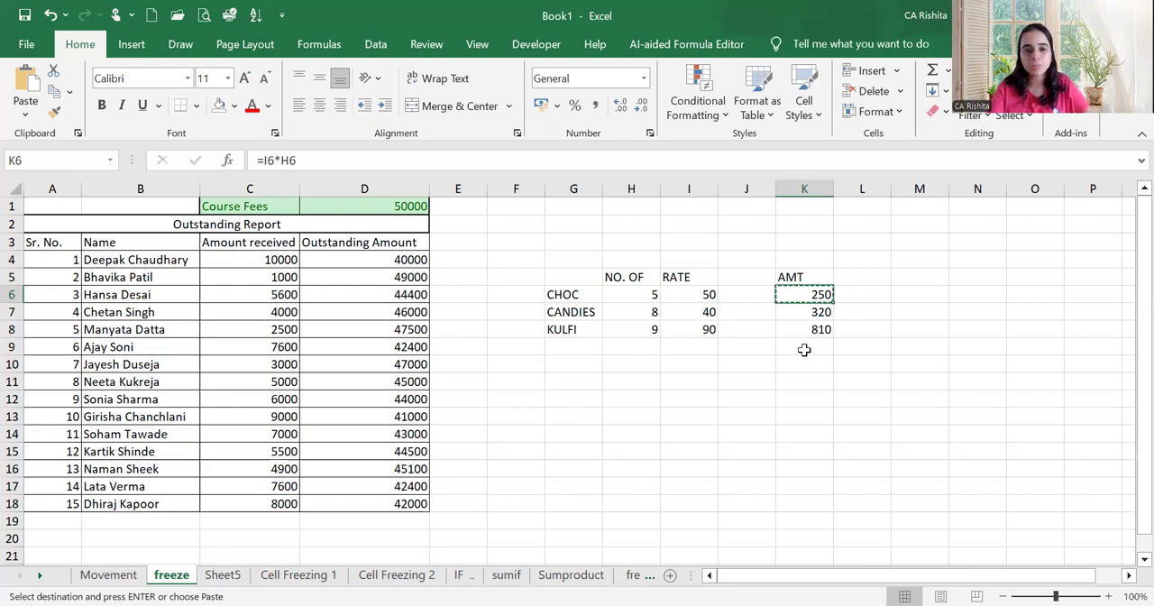
key("ctrl+v")
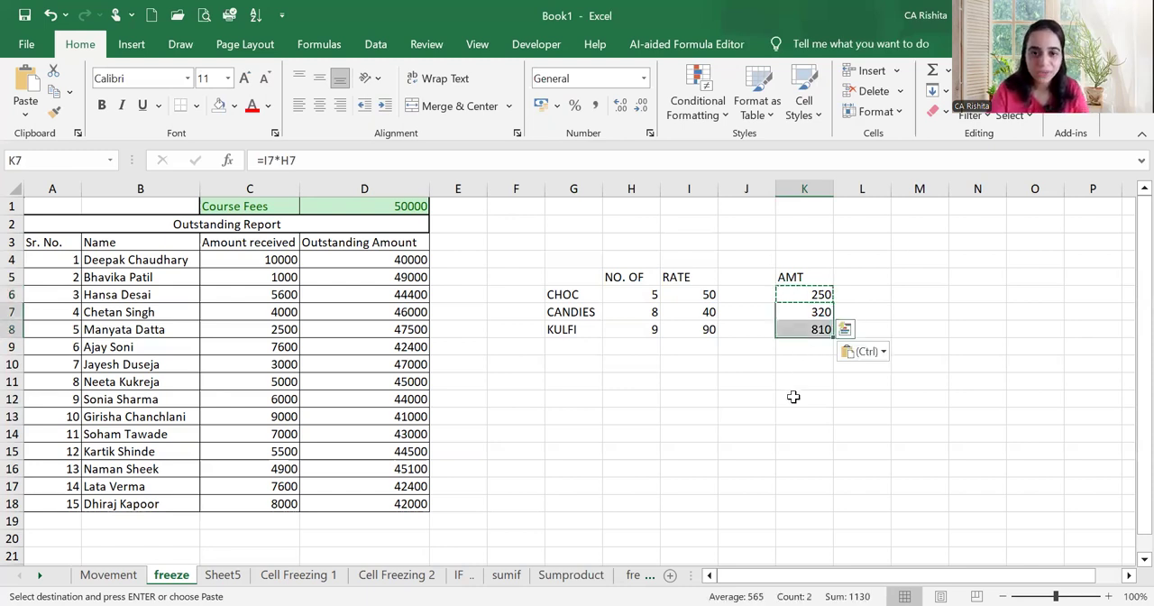
Calculate the overall amount in K12 with =SUMPRODUCT(H6:H8,I6:I8), and total the AMT column in K10 for comparison
left_click(794, 397)
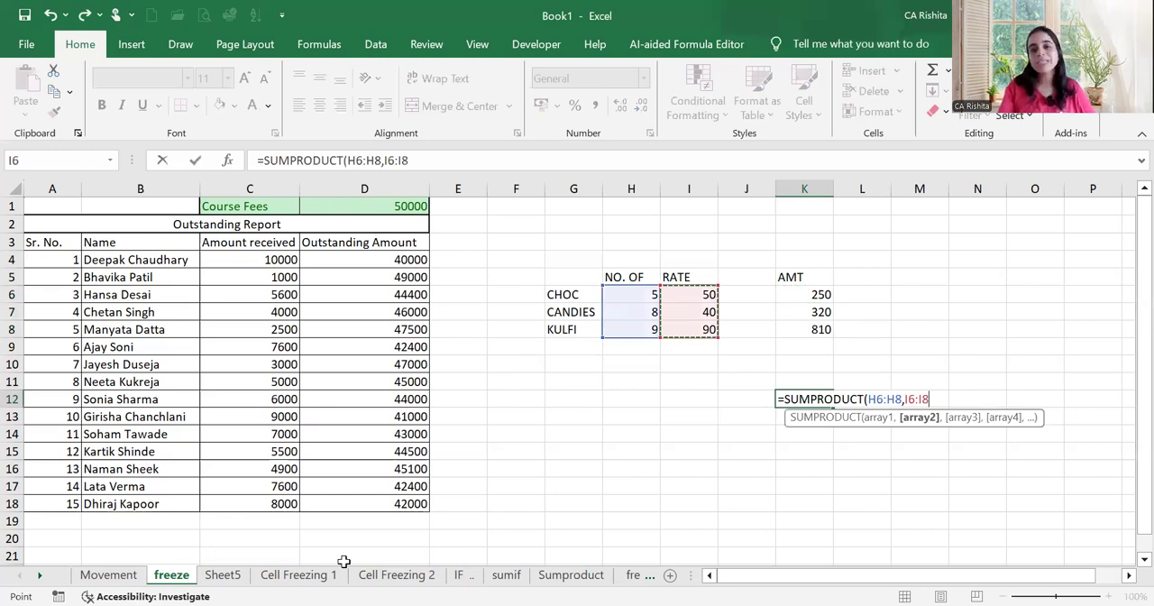
key("Return")
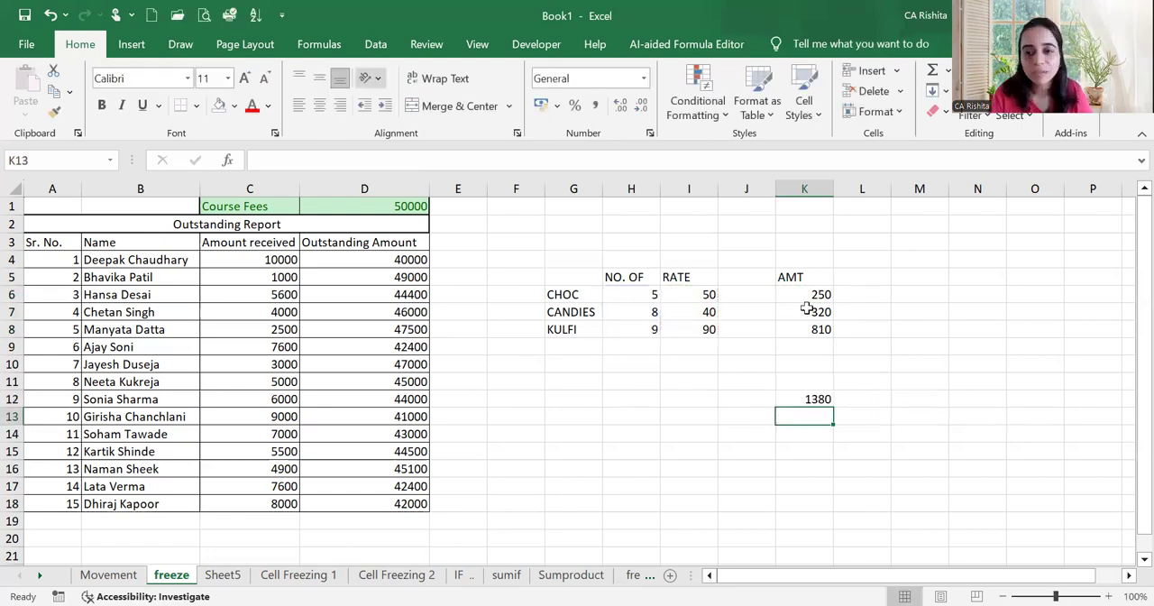
left_click(805, 361)
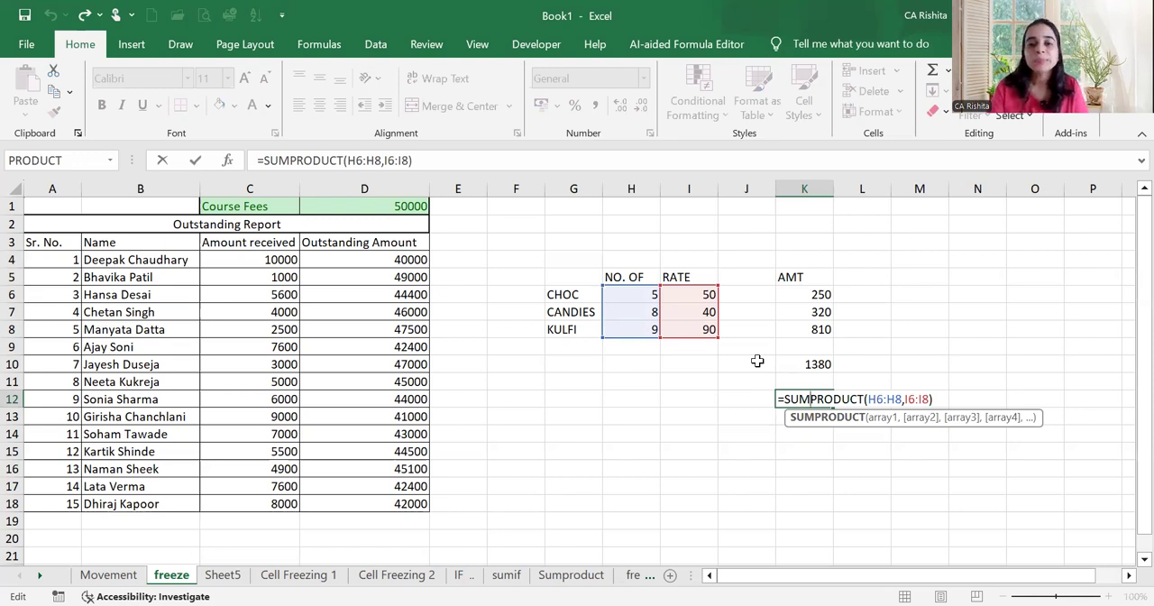
key("Return")
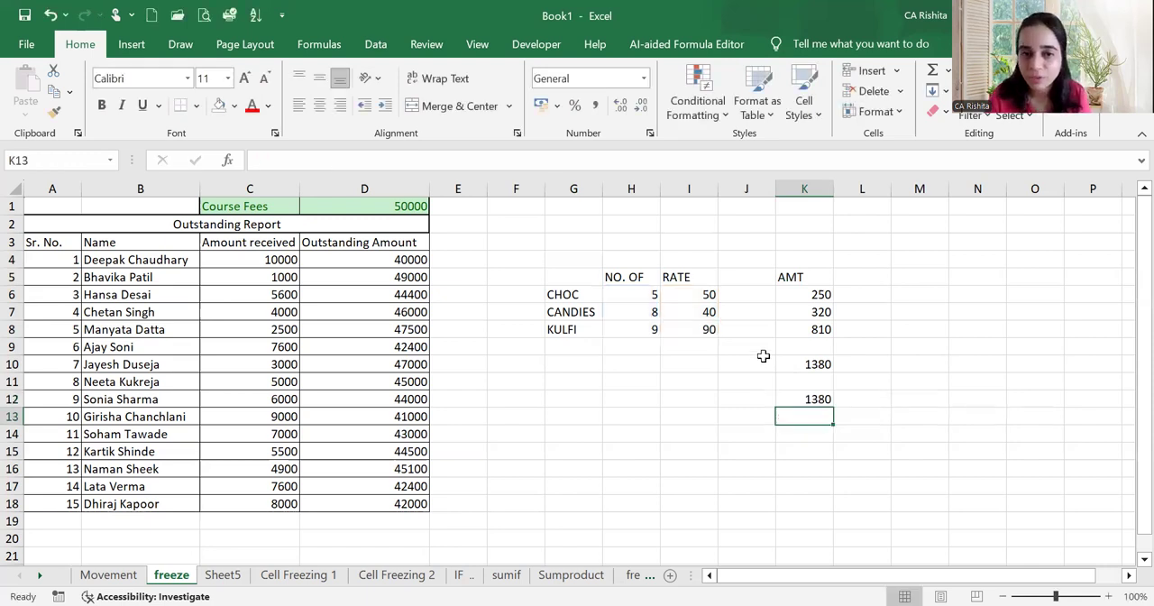
Review the individual multiplication formulas in K6:K8 against the SUMPRODUCT approach, and select the three amounts
double_click(802, 296)
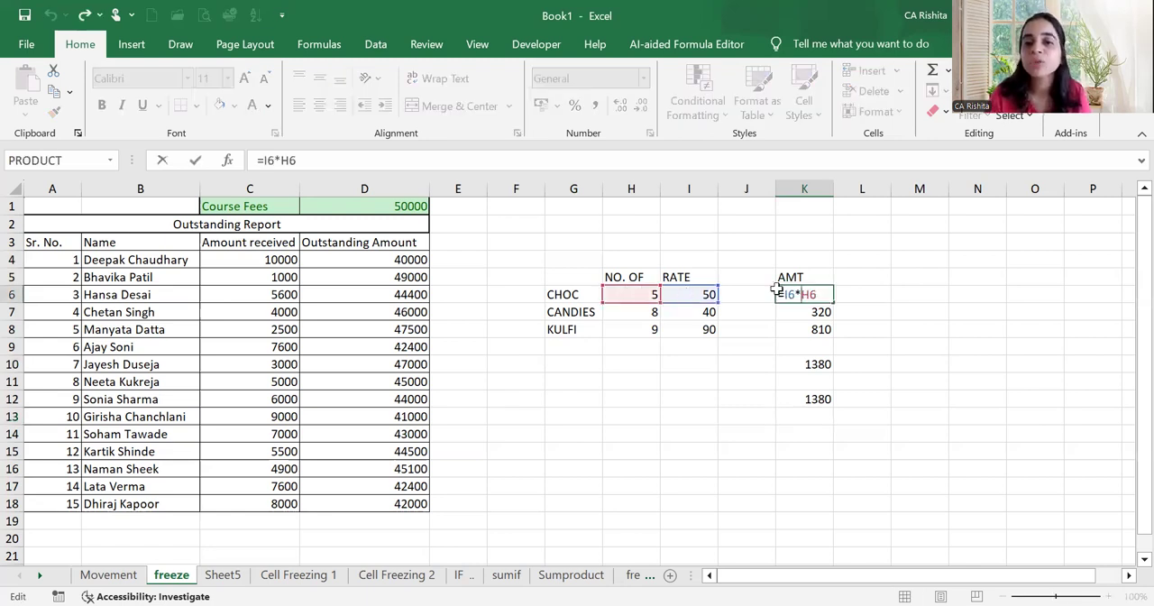
left_click(811, 311)
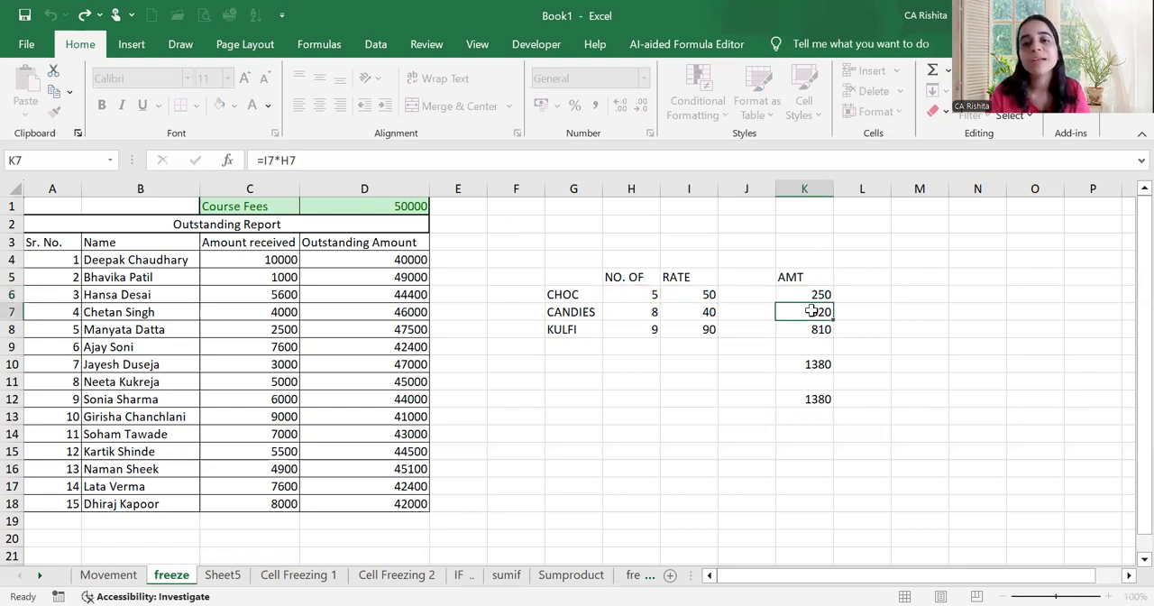
double_click(797, 305)
left_click(804, 323)
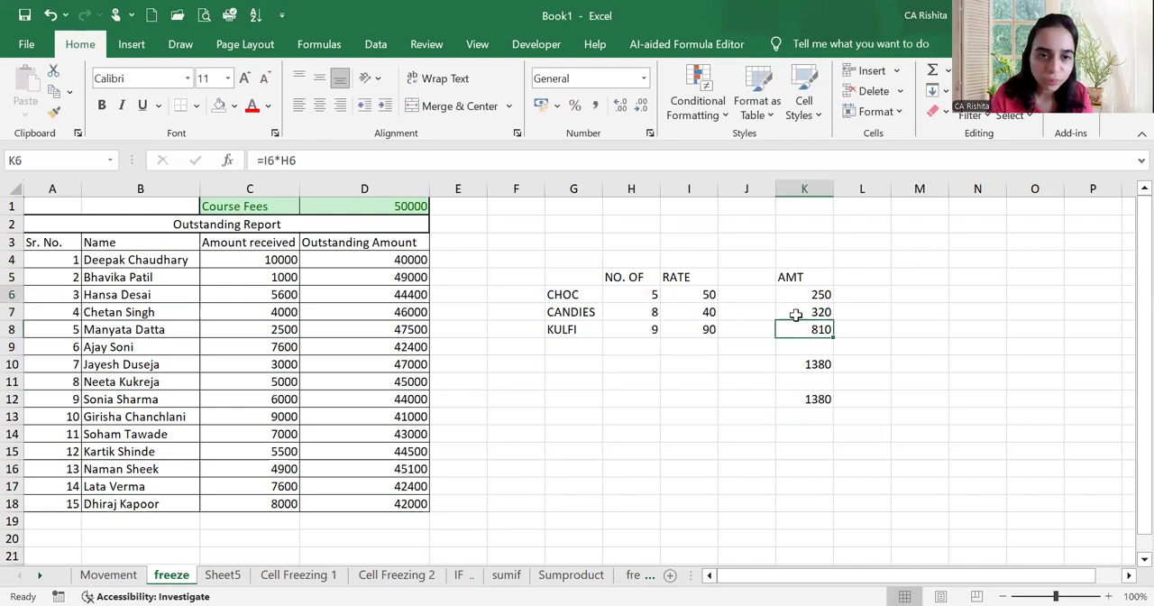
left_click_drag(797, 295, 797, 328)
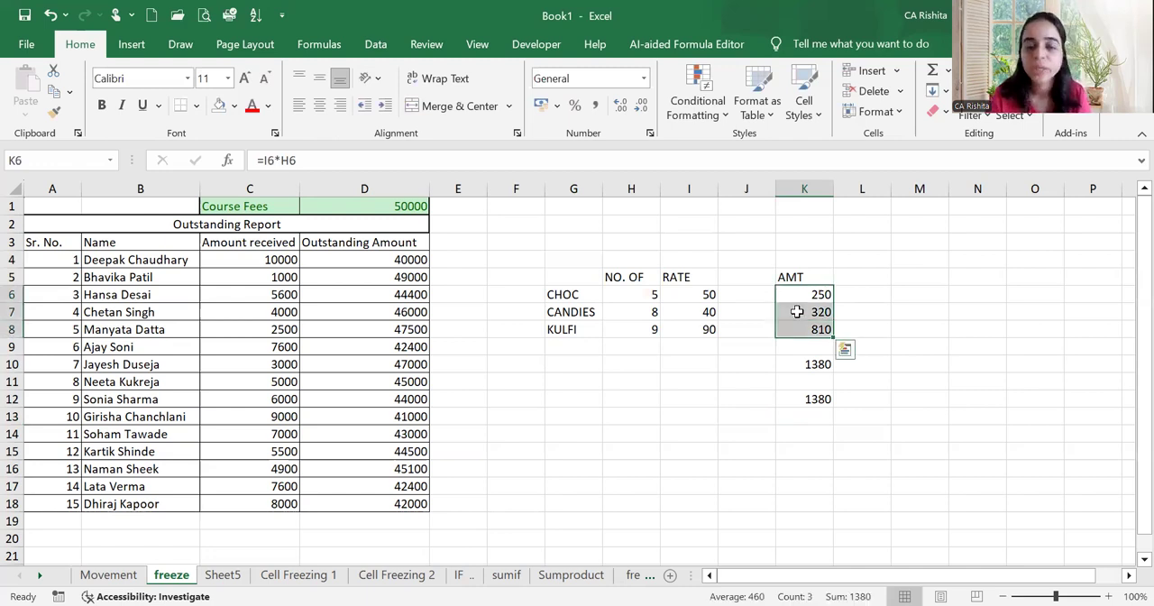
left_click(797, 312)
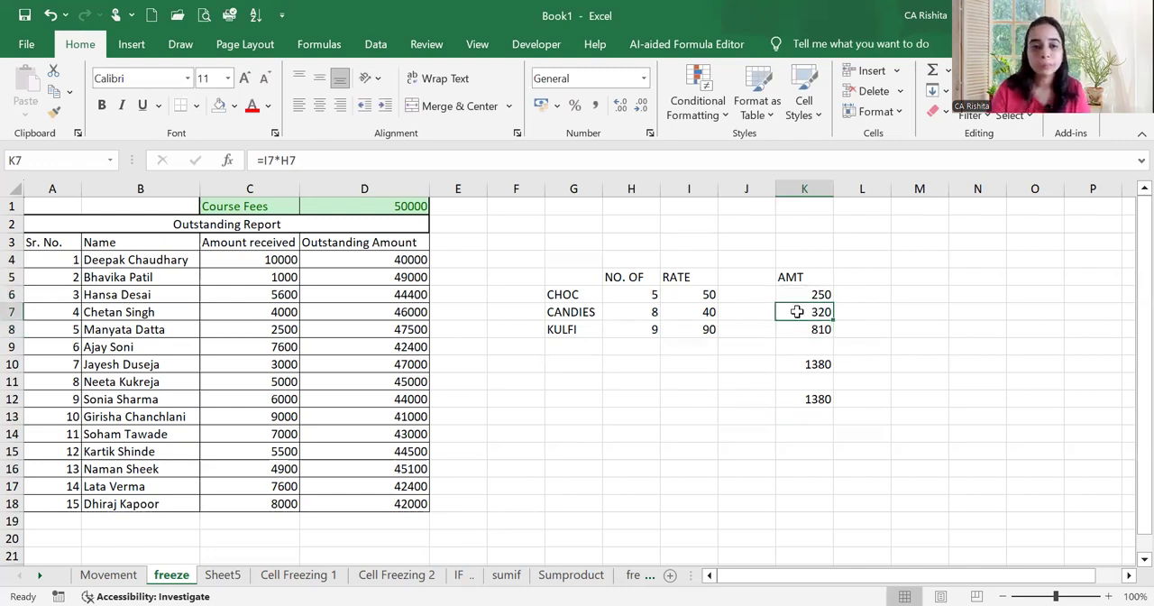
key("Up")
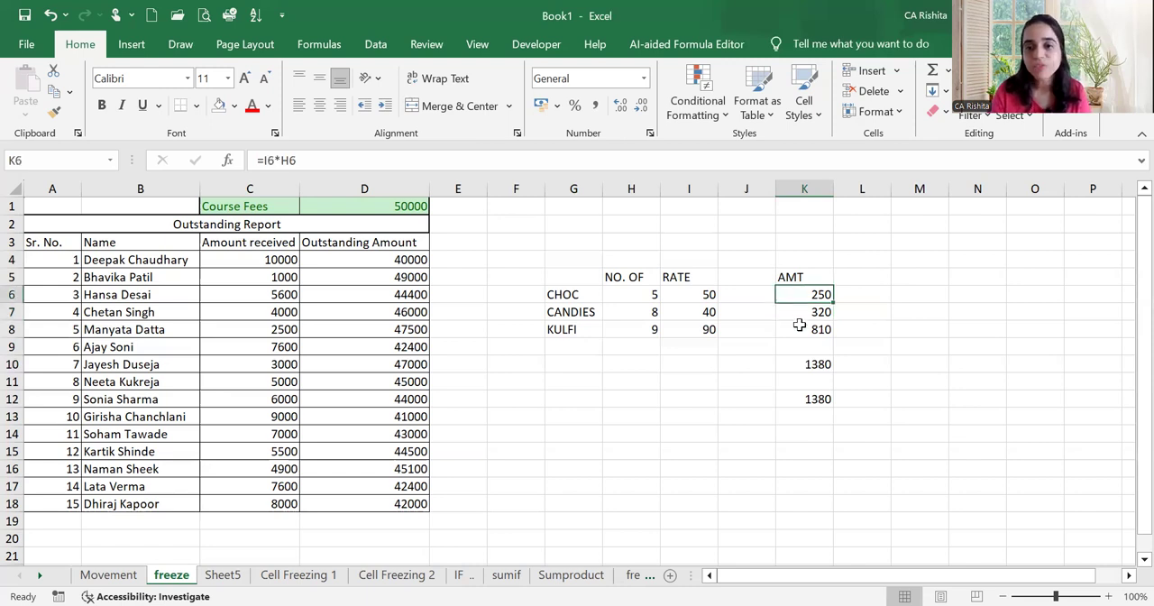
left_click(798, 326, "shift")
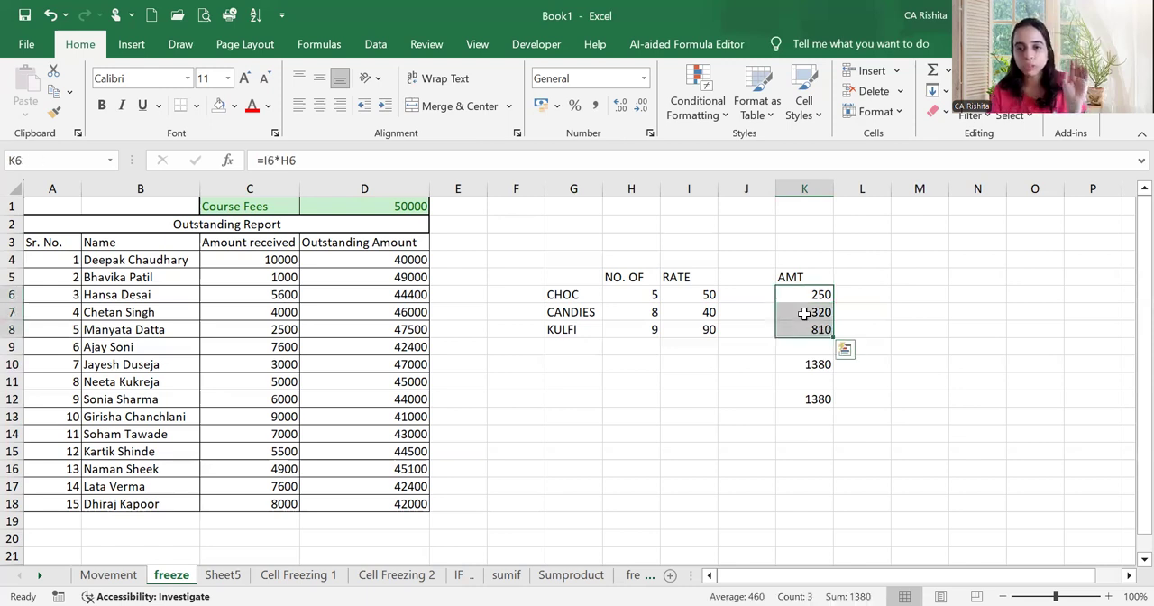
Enter 9 in H15 and 6 in I15 as a new quantity and rate pair
left_click(803, 312)
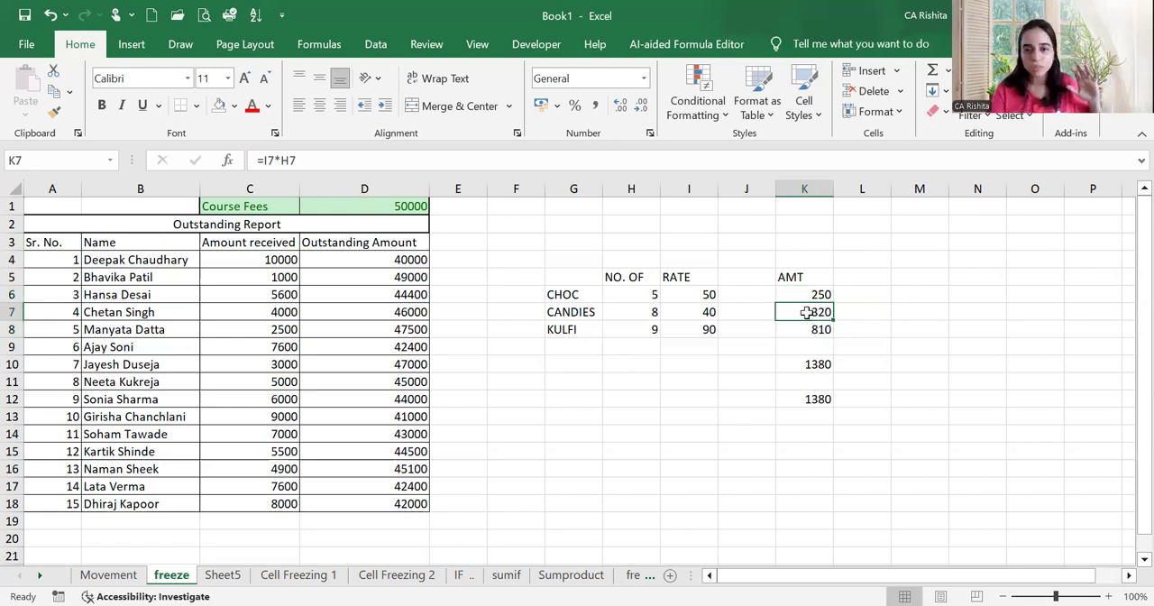
left_click(634, 454)
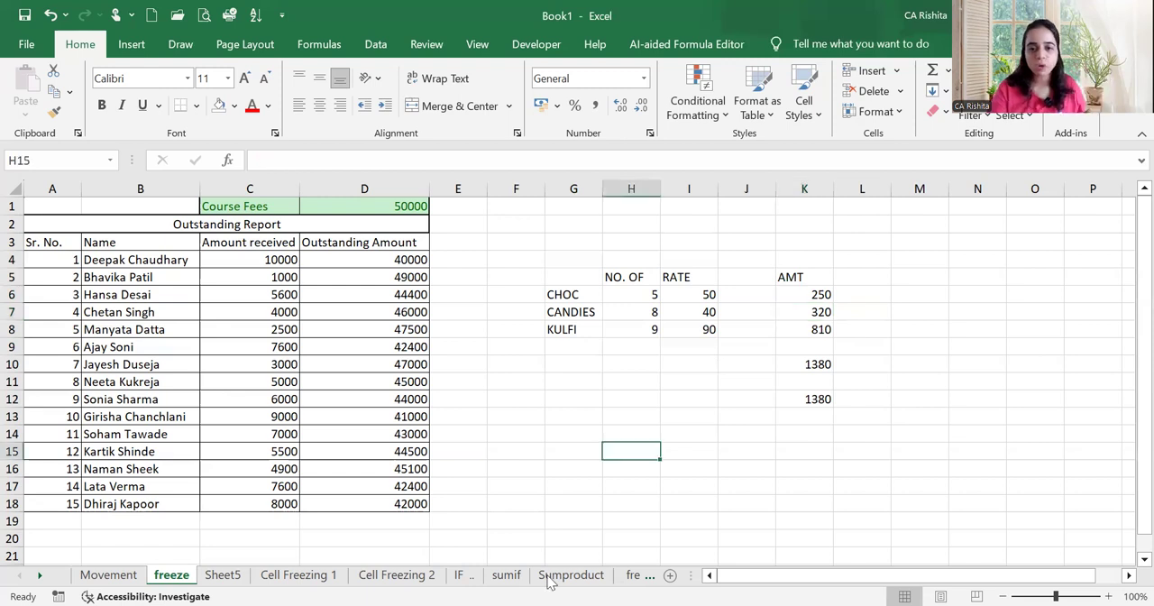
left_click(548, 577)
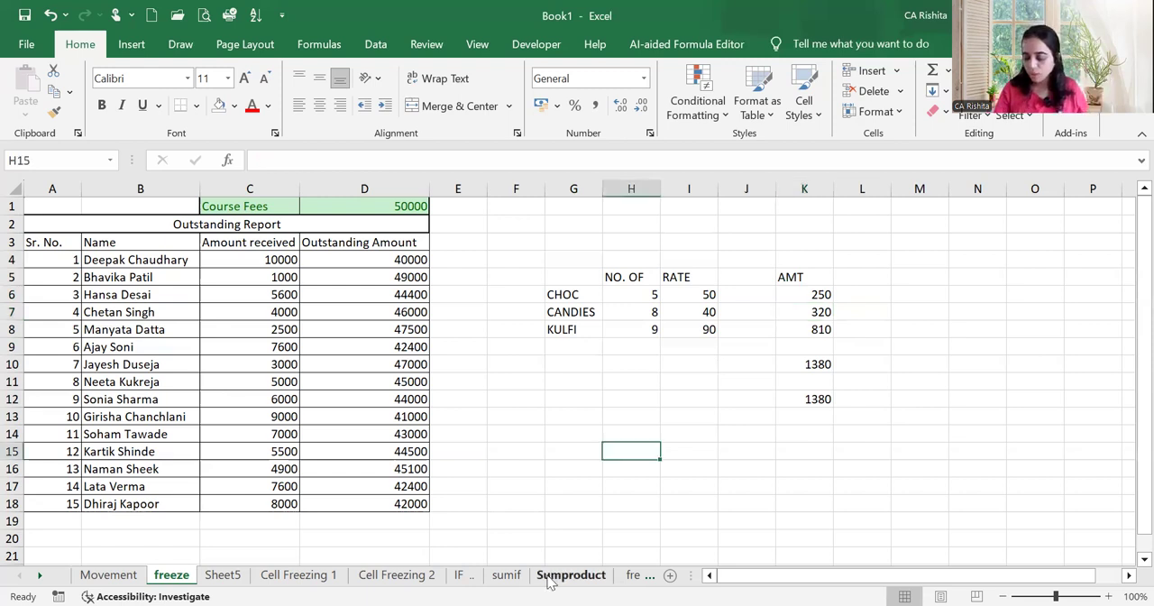
type("9")
key("Tab")
type("6")
key("Return")
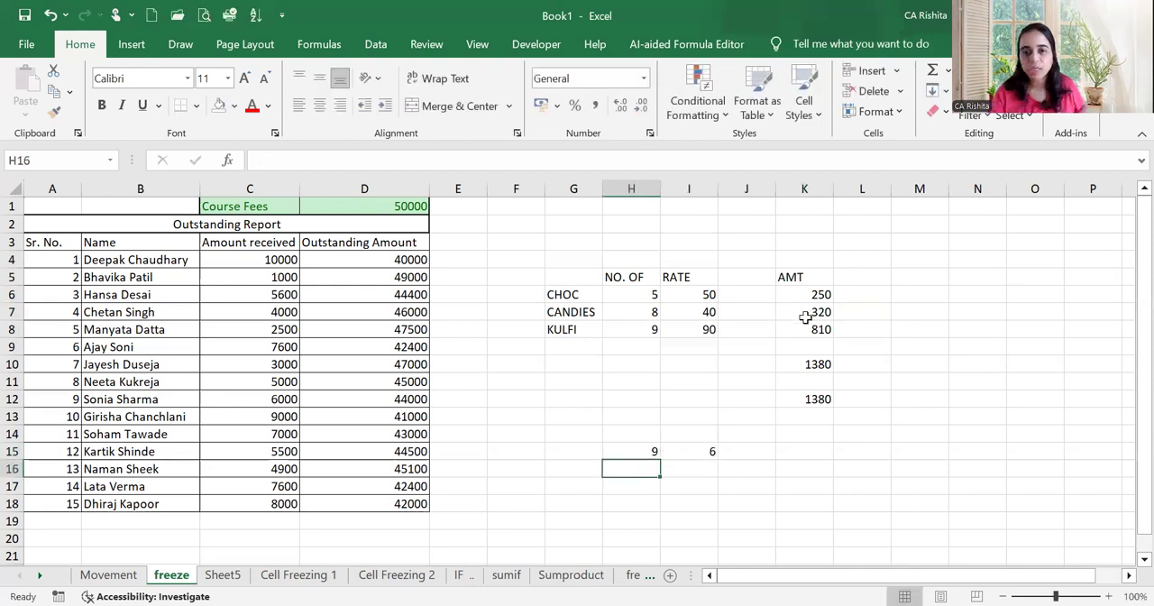
Copy the CANDIES amount formula from K7 into K15 and check which cells it refers to
left_click(804, 447)
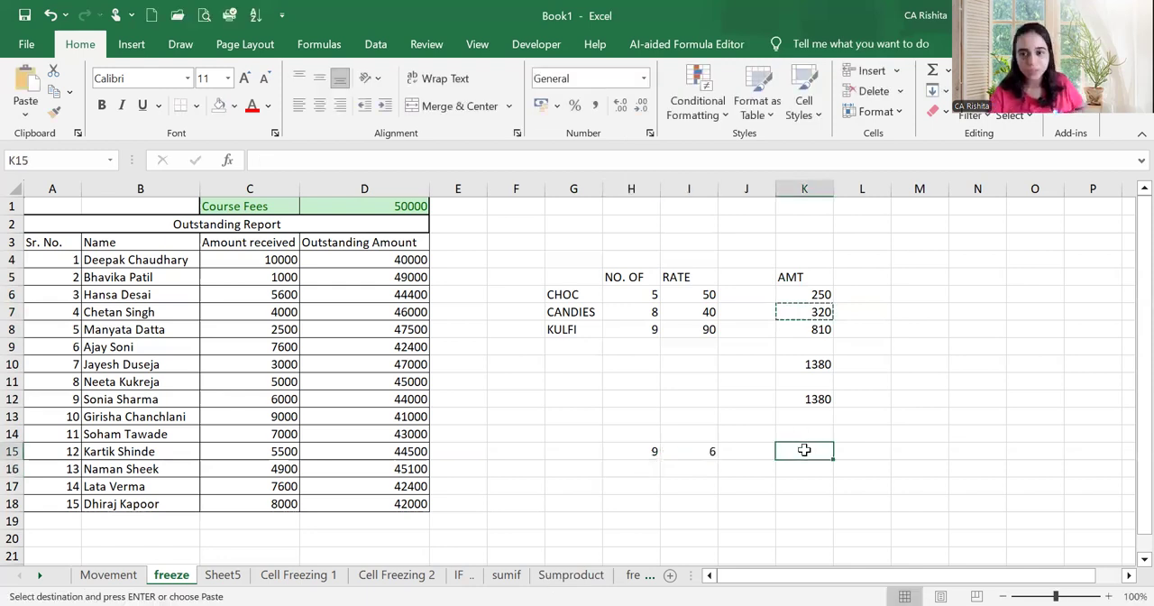
type("=I15*H15")
key("F2")
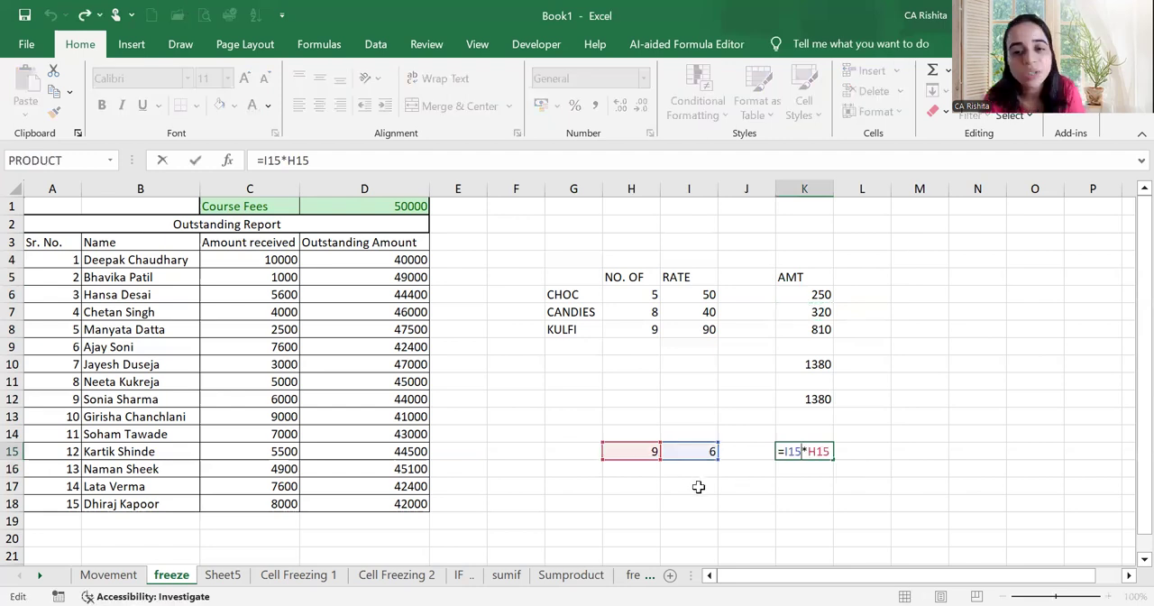
Copy I15:K15 to H2 and inspect the cell references of the pasted formula in J2
left_click_drag(703, 451, 780, 453)
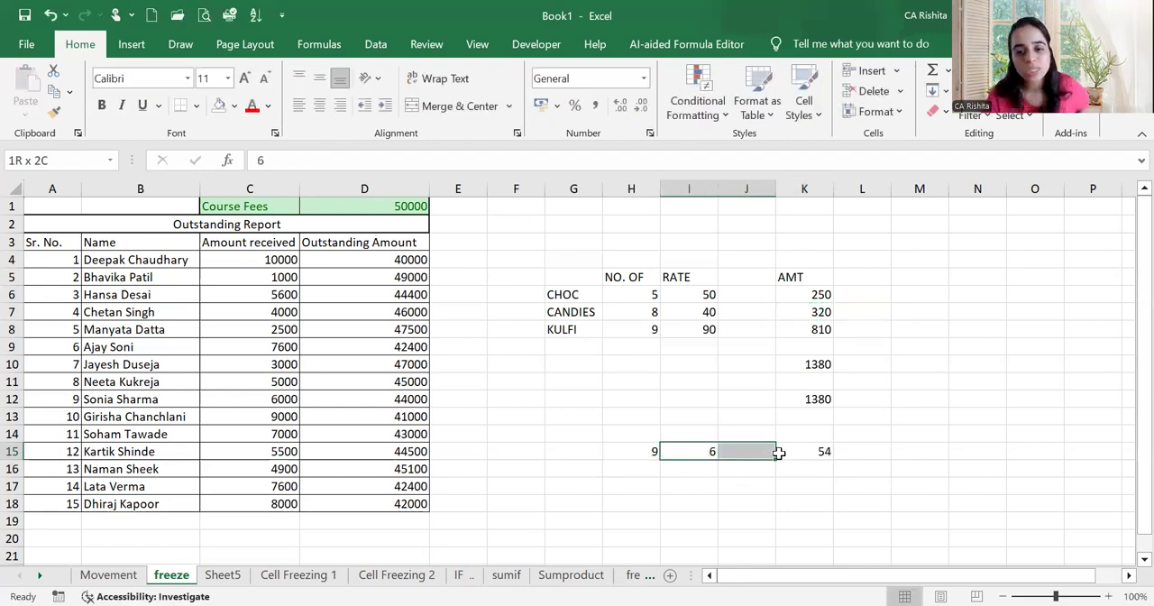
key("shift+Right")
key("ctrl+c")
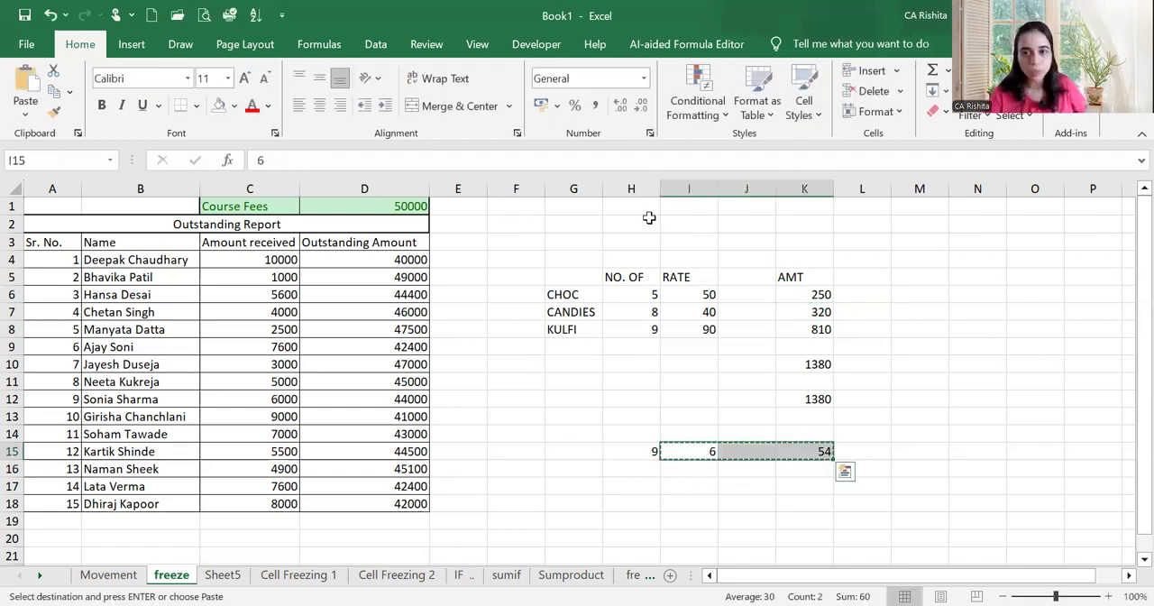
left_click(647, 220)
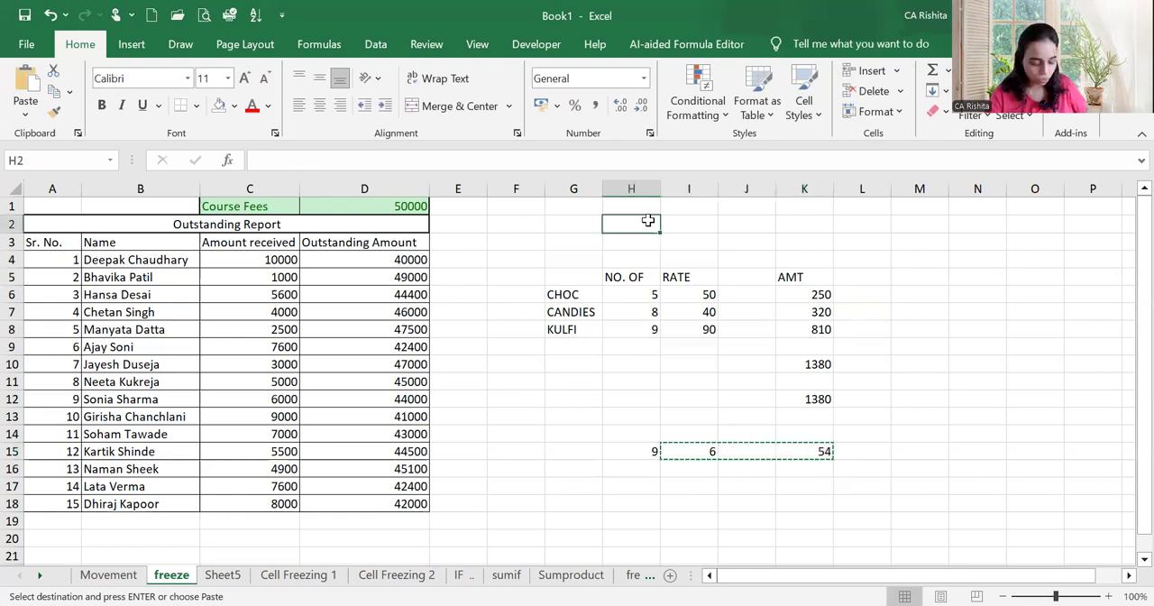
key("ctrl+v")
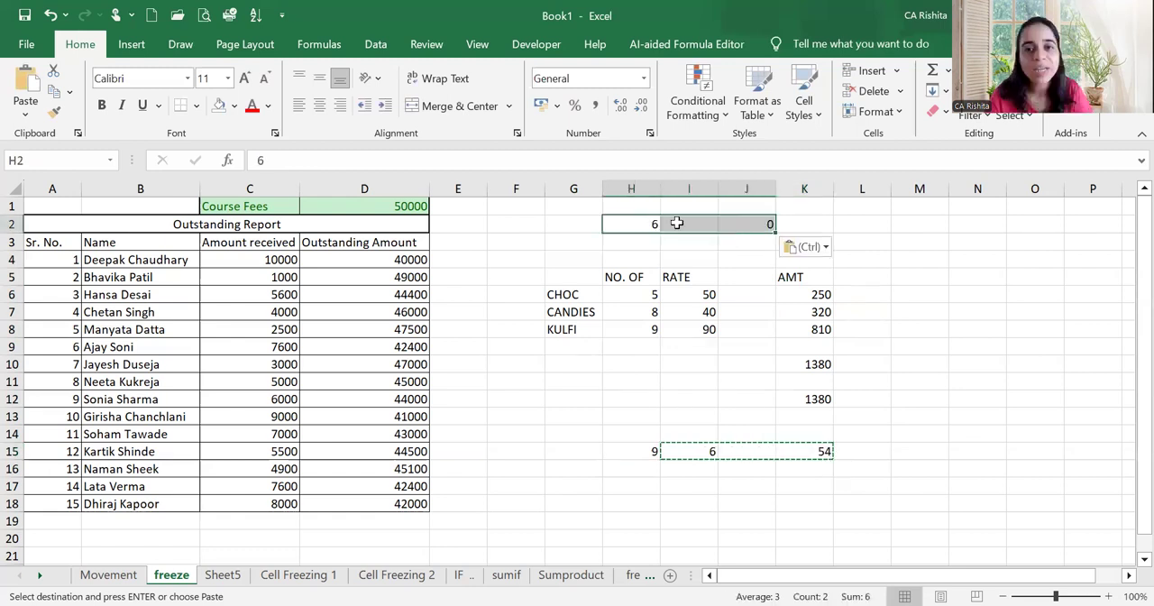
double_click(740, 224)
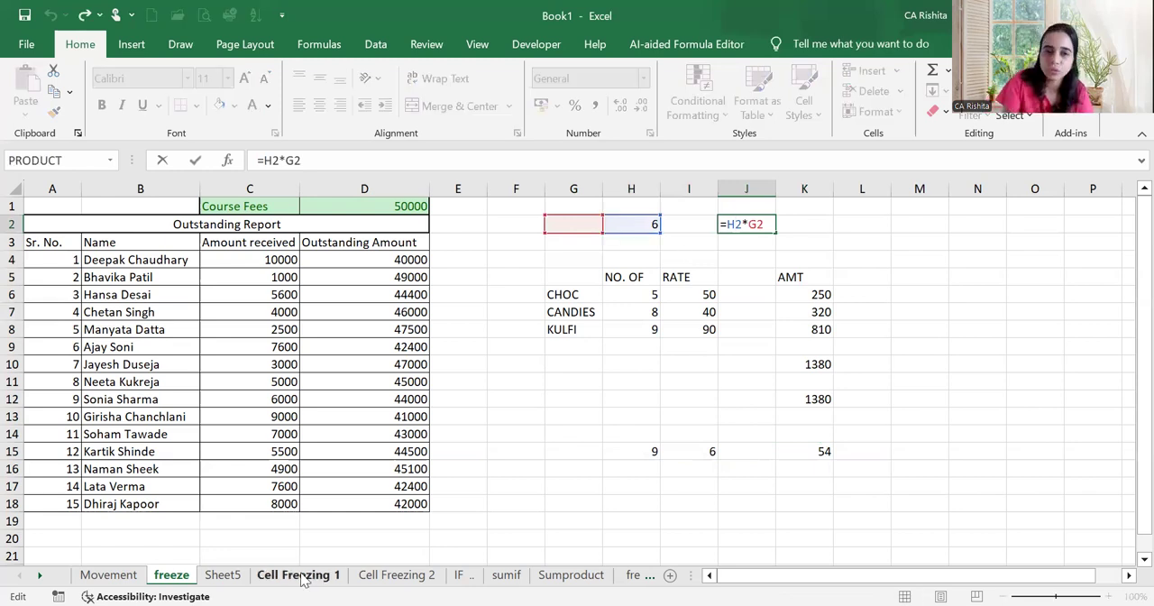
key("Return")
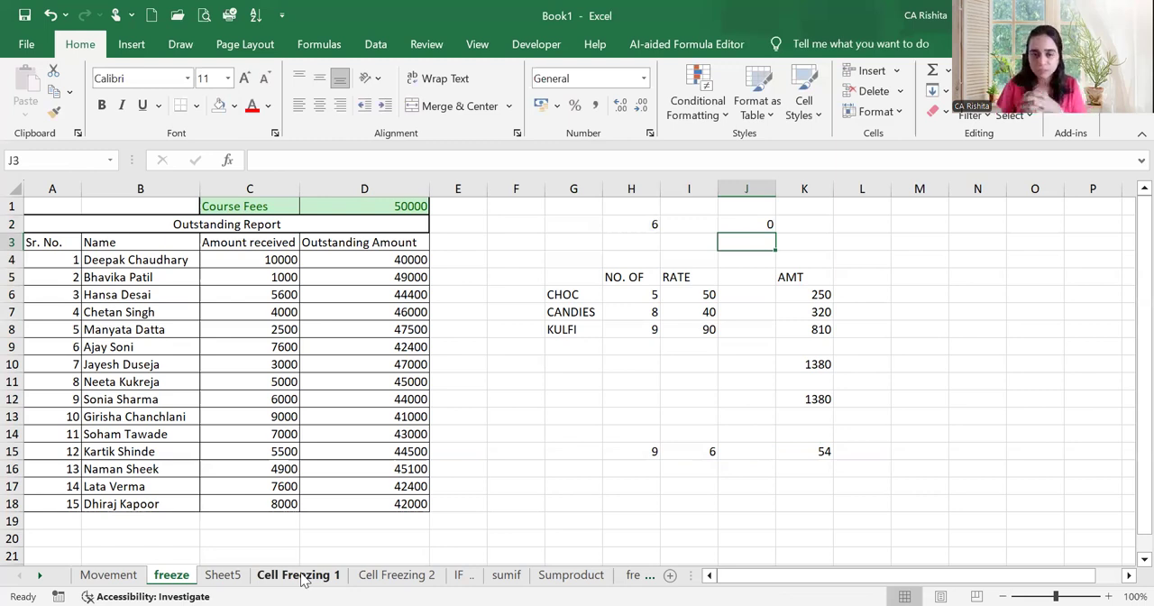
Clear the Outstanding Amount formulas in D4:D18, and review the course fee in D1 and the received amounts in C4:C18
left_click_drag(381, 269, 391, 510)
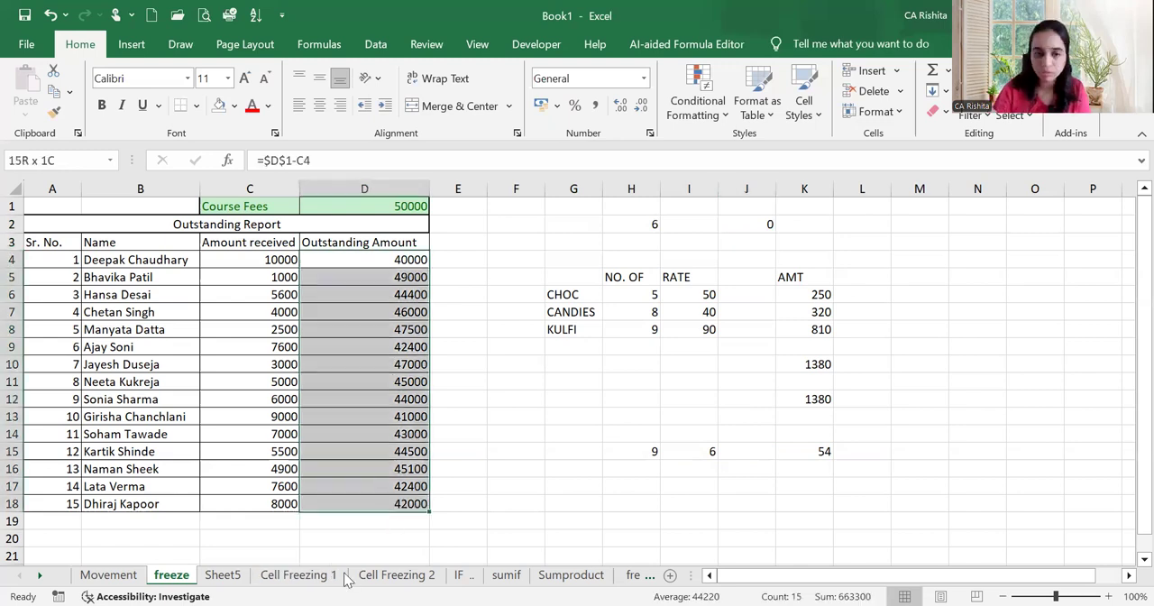
key("Delete")
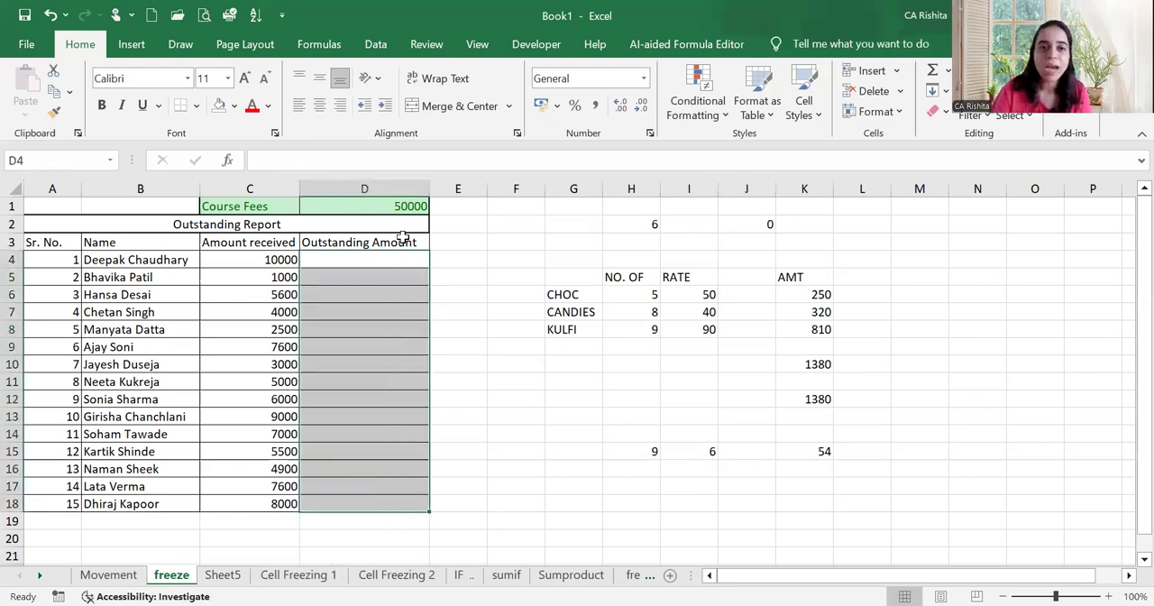
left_click(355, 208)
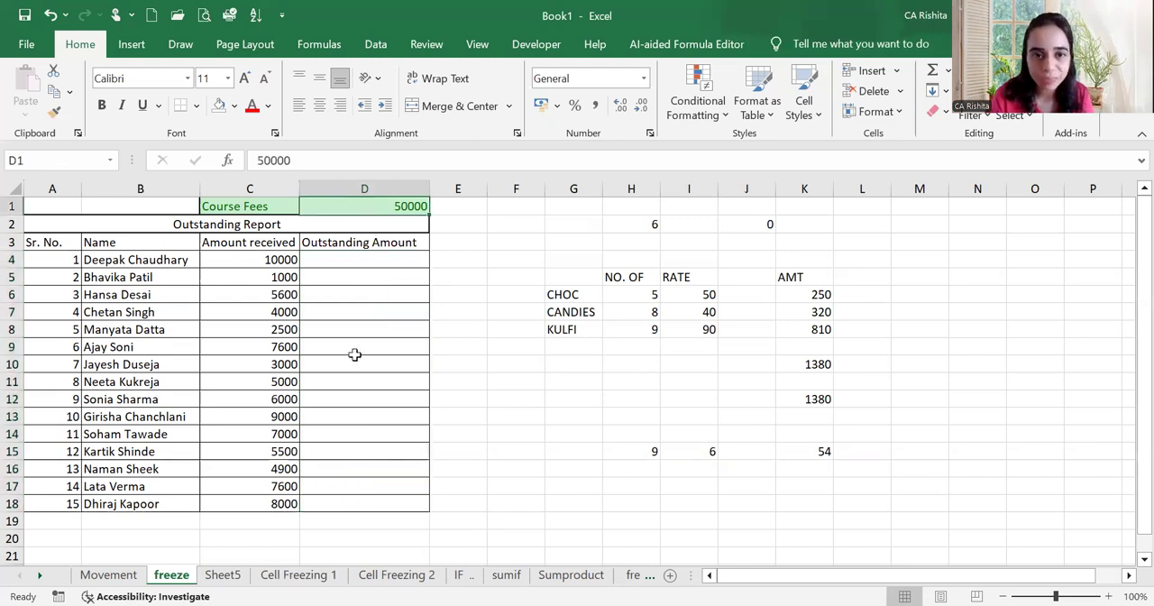
left_click_drag(250, 260, 255, 498)
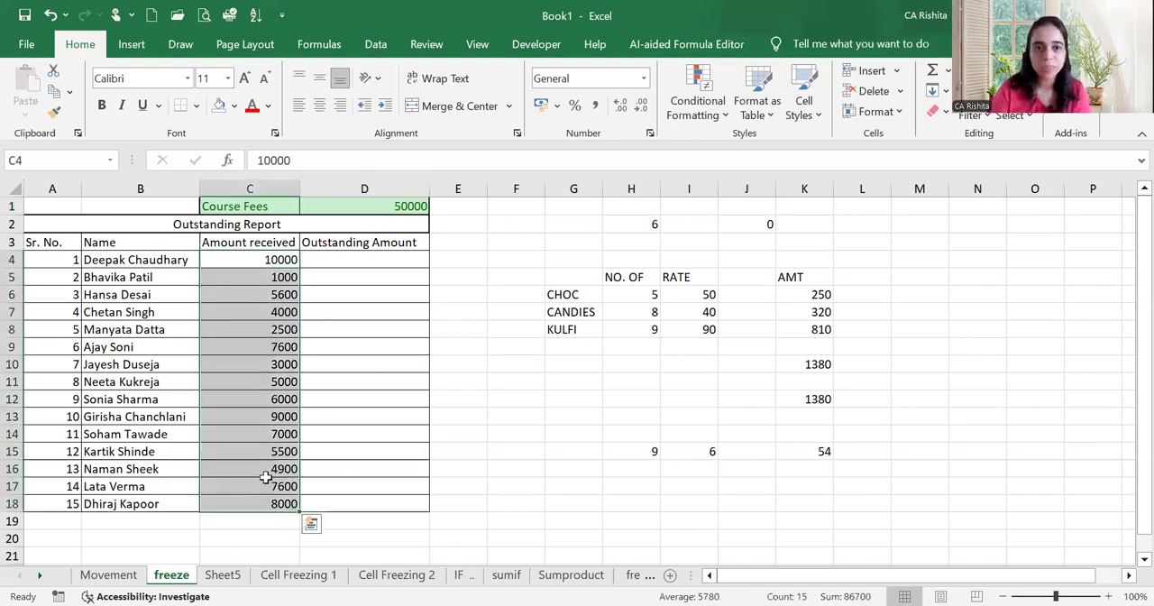
left_click(350, 261)
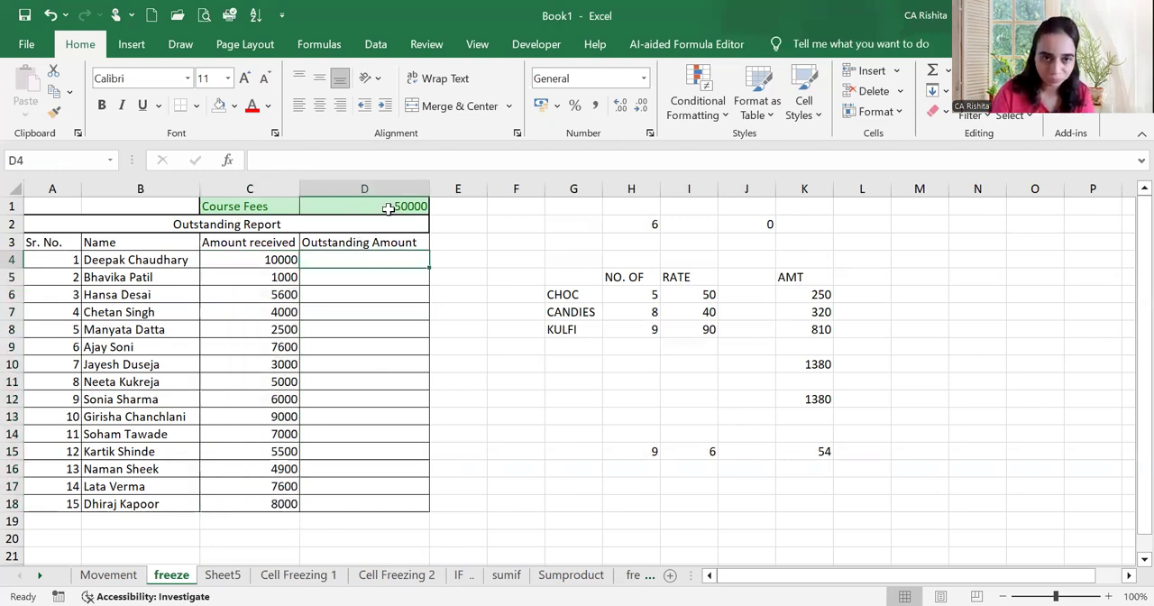
left_click(387, 208)
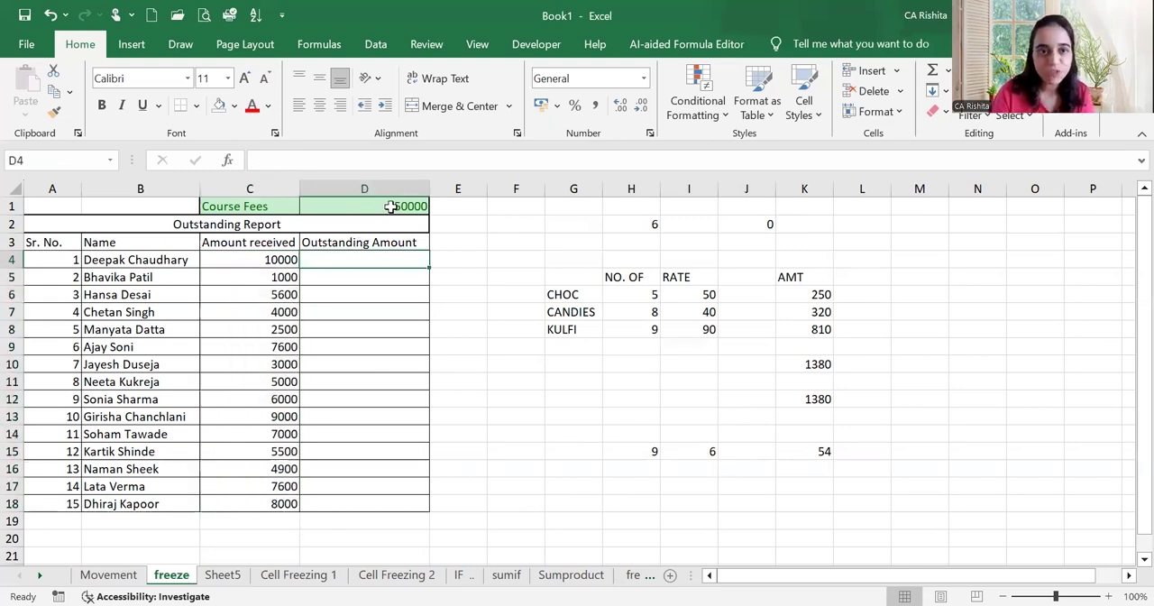
left_click(290, 258)
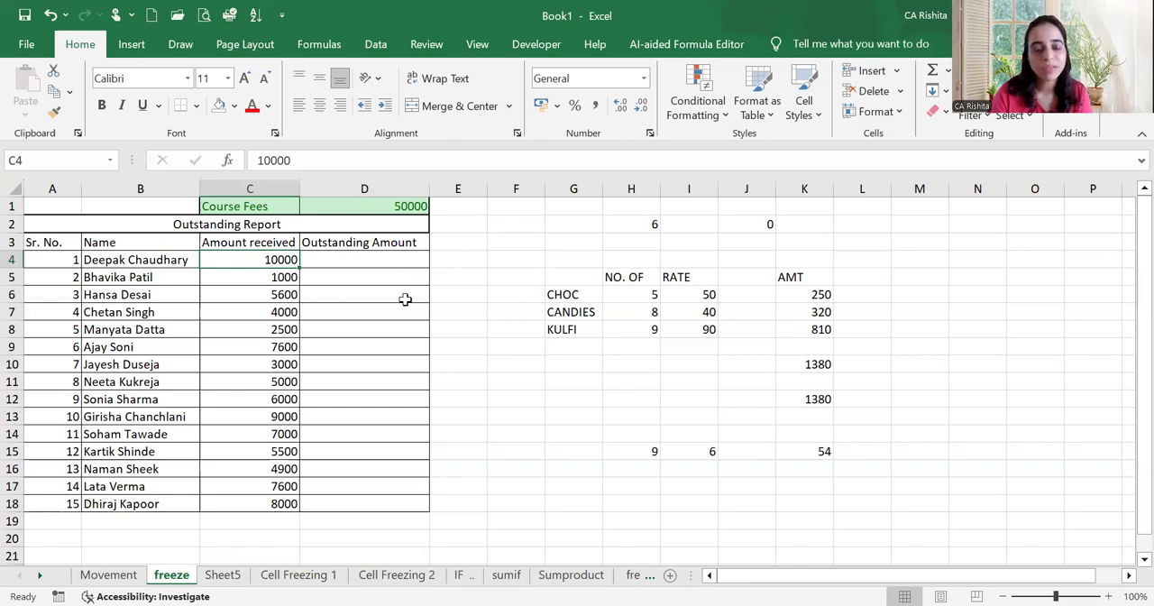
Calculate the first outstanding amount in D4 with =D1-C4 and fill the formula down to D18
key("Right")
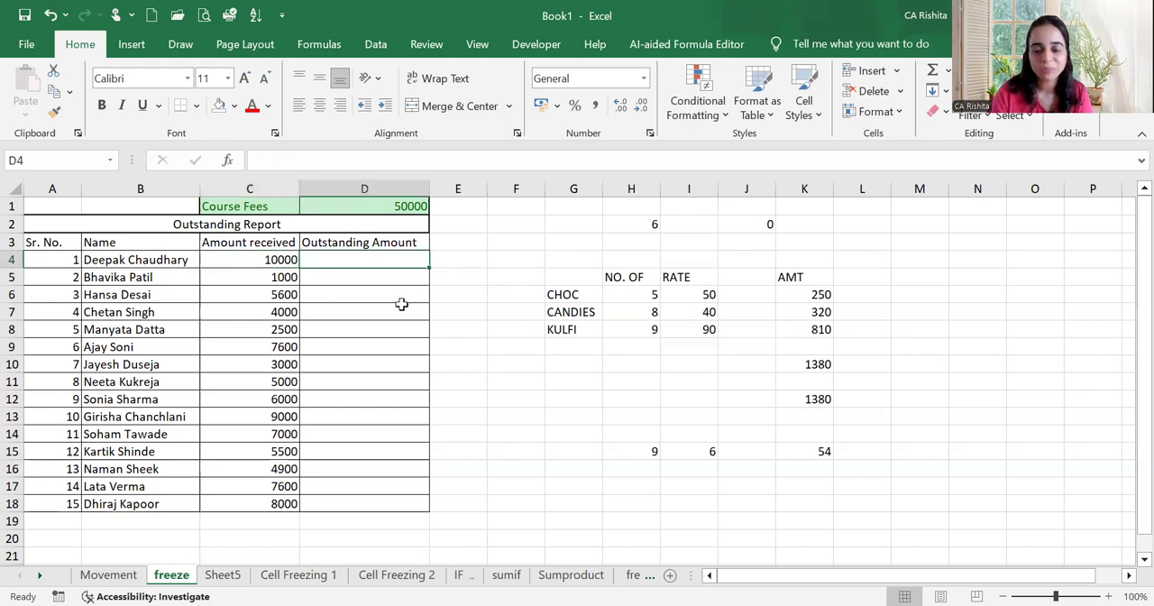
type("=")
left_click(387, 206)
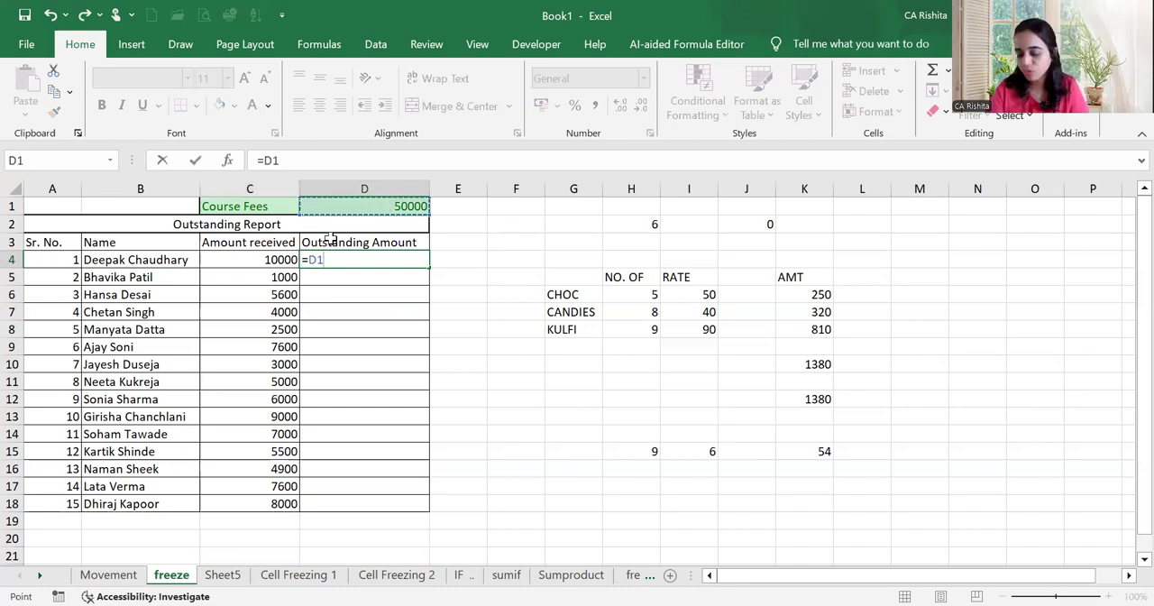
type("-")
left_click(293, 259)
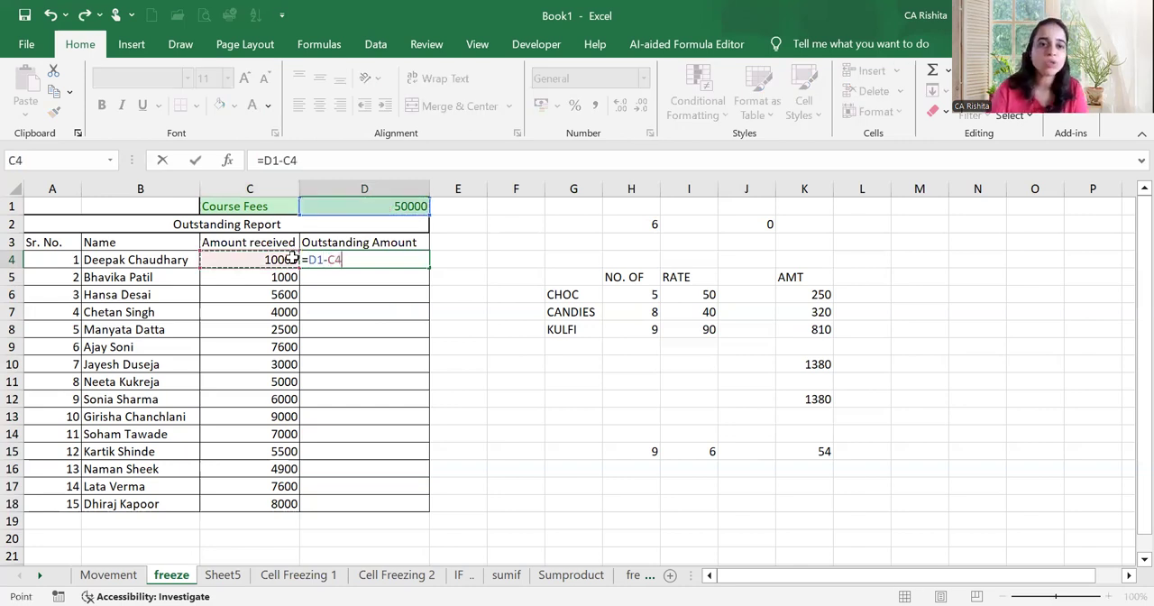
key("Return")
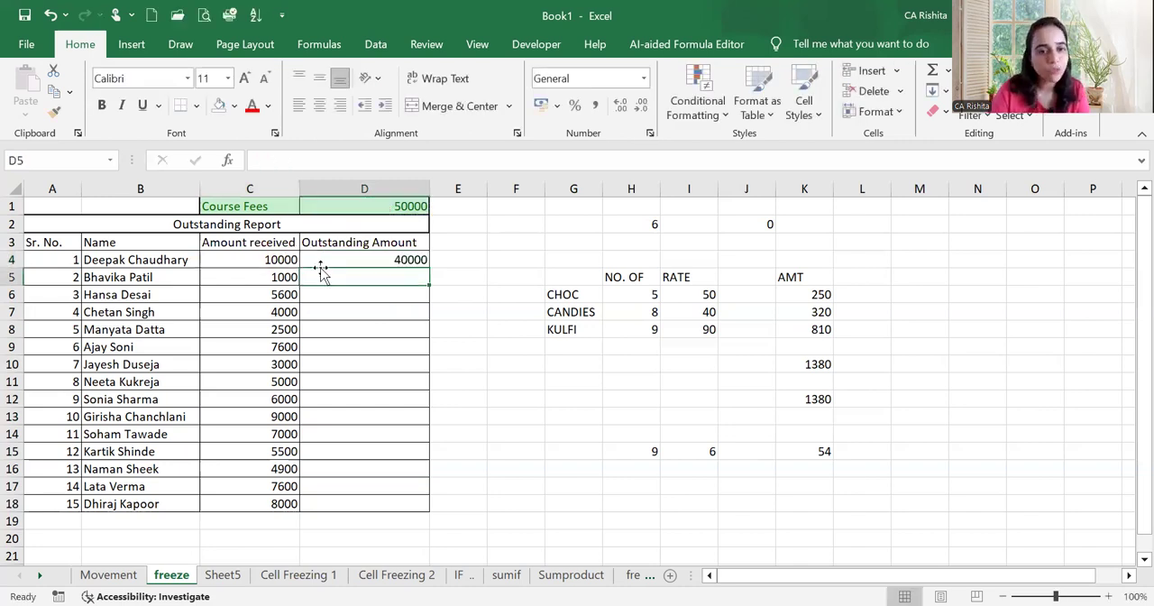
left_click(425, 263)
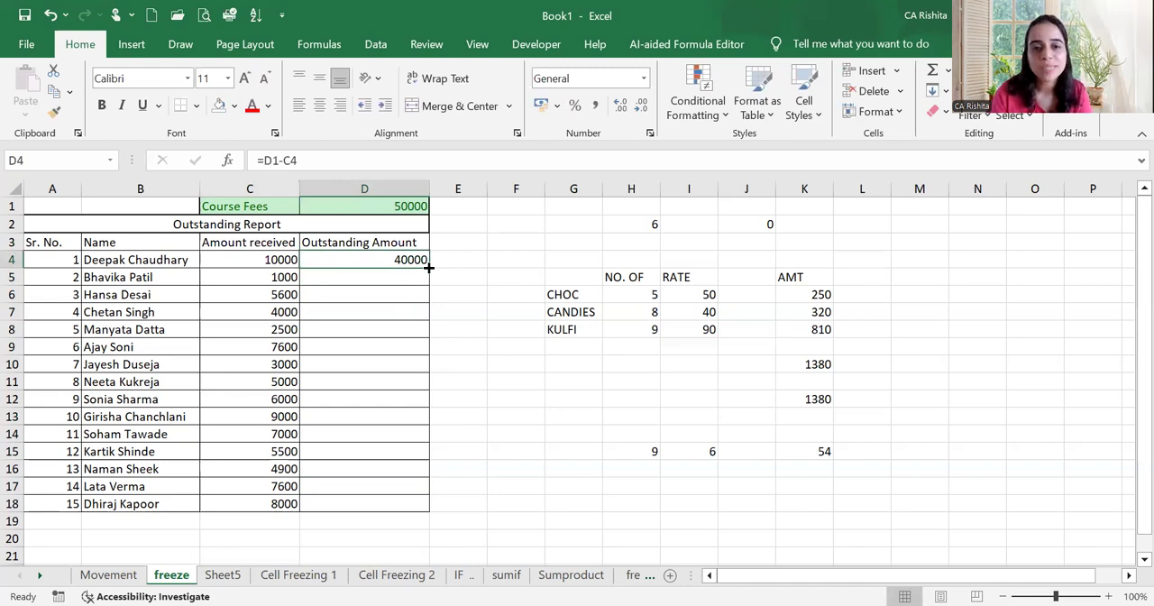
left_click_drag(429, 268, 412, 492)
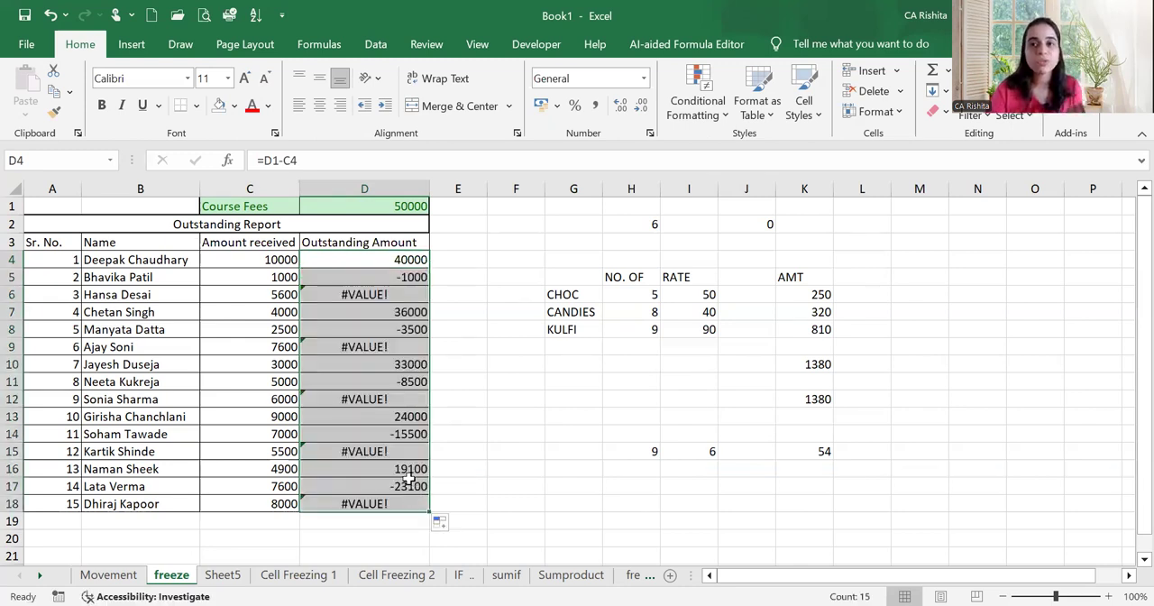
Examine which cells the copied Outstanding Amount formulas in D6 and D9 refer to
left_click(402, 295)
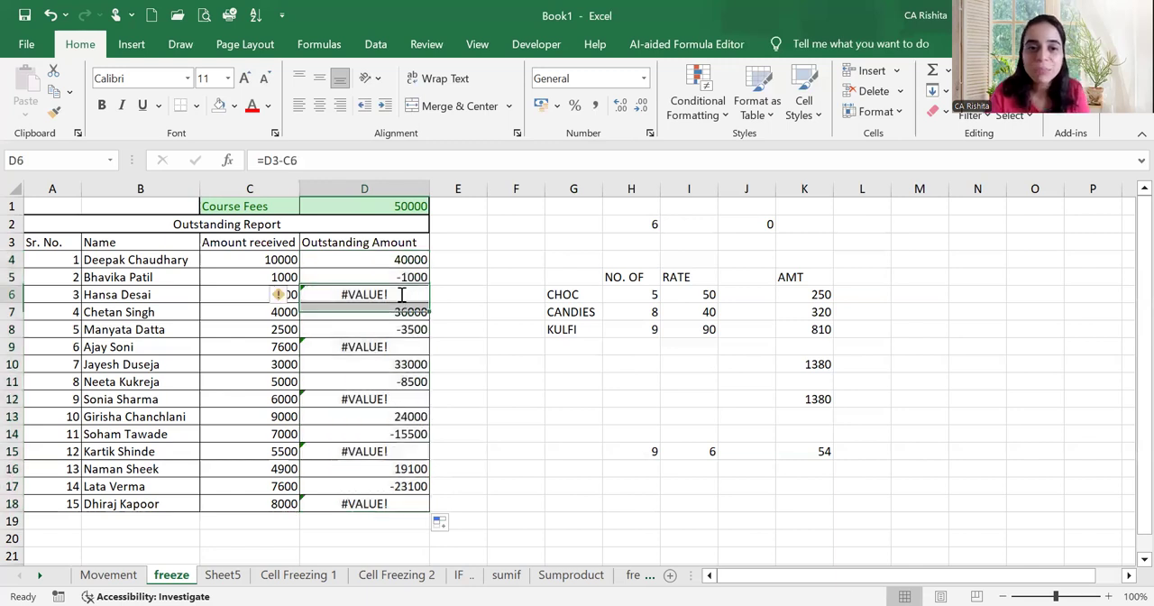
double_click(402, 294)
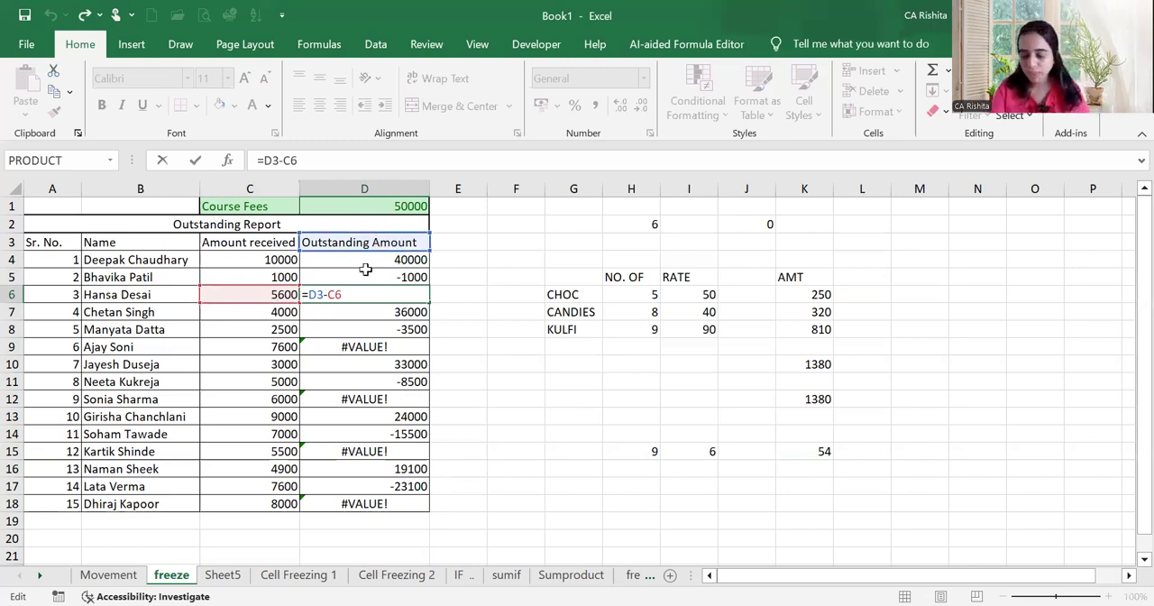
key("Return")
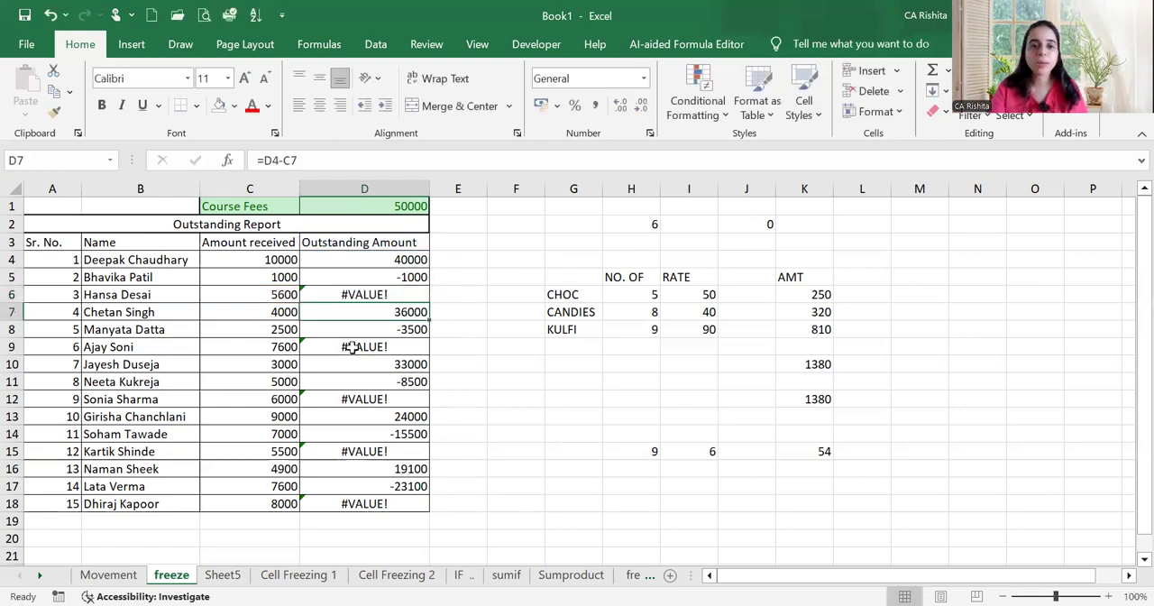
double_click(351, 347)
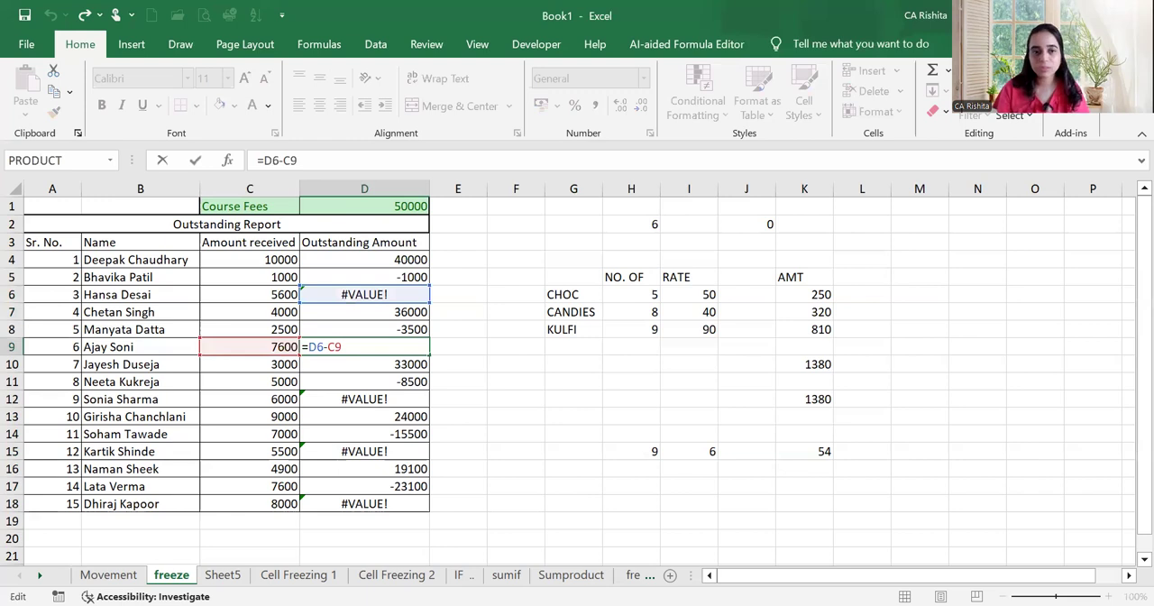
key("Return")
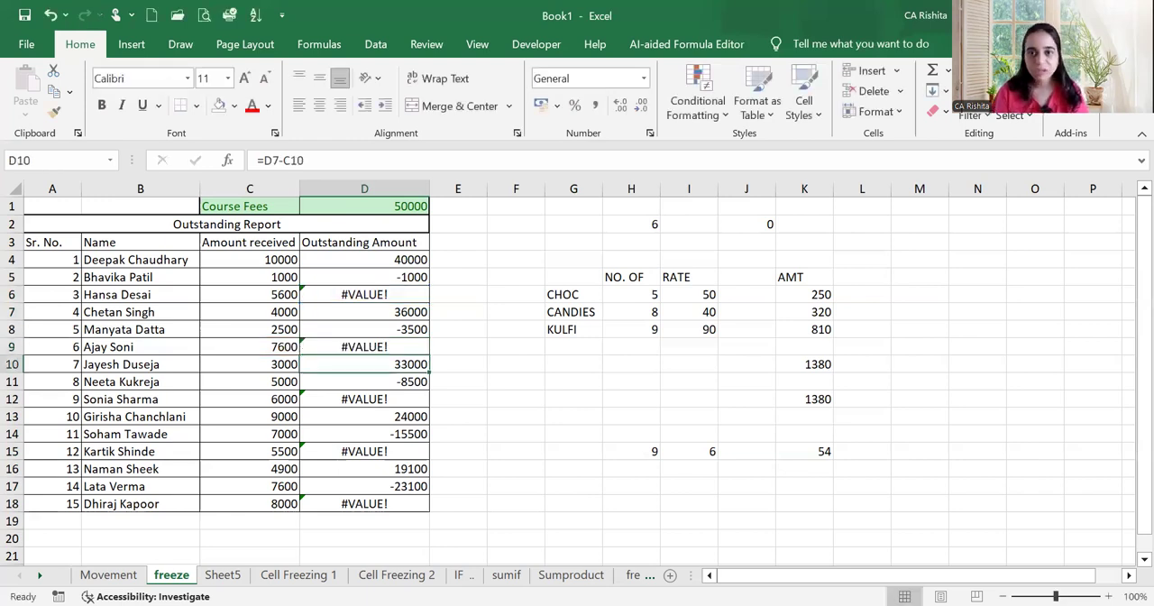
Replace the formula in D4 with =$D$1-C4, locking the course fee cell as an absolute reference
left_click(352, 258)
type("=")
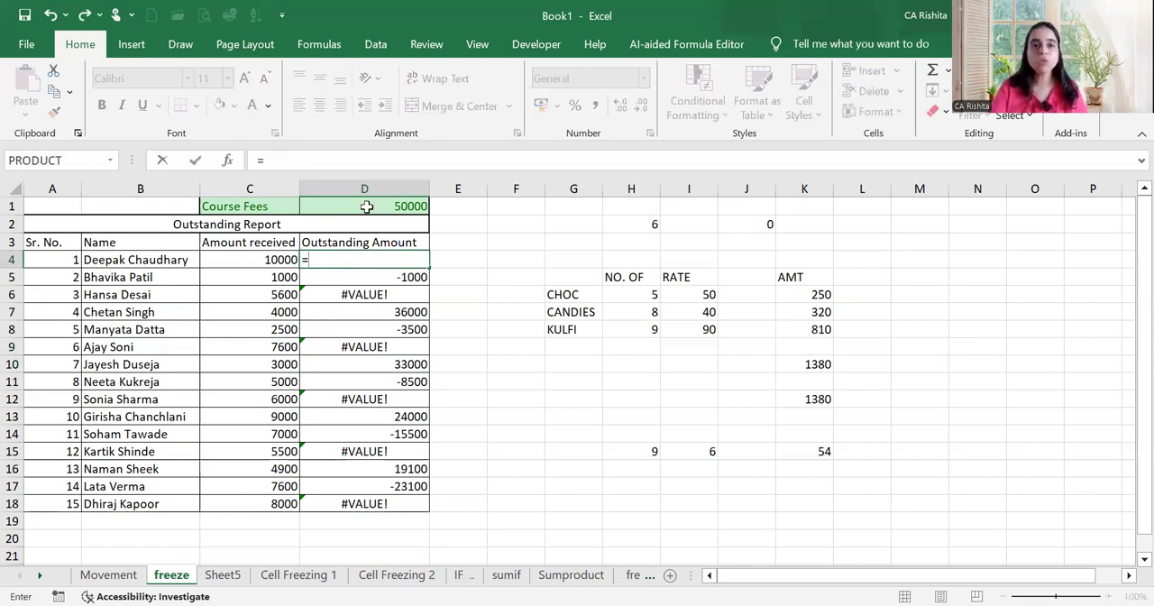
left_click(366, 207)
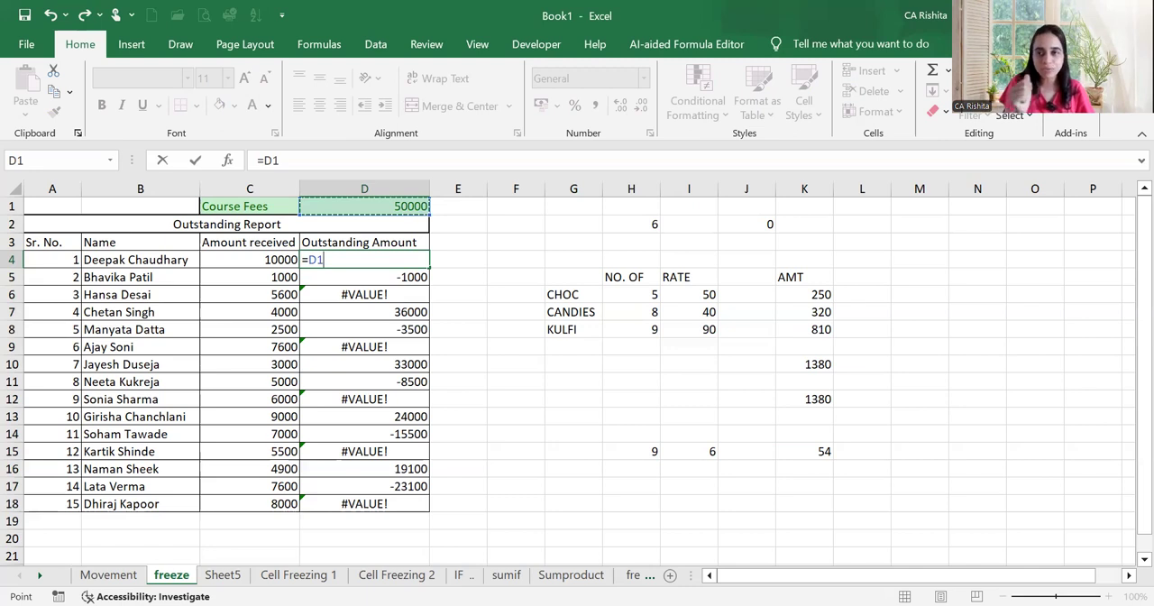
key("F4")
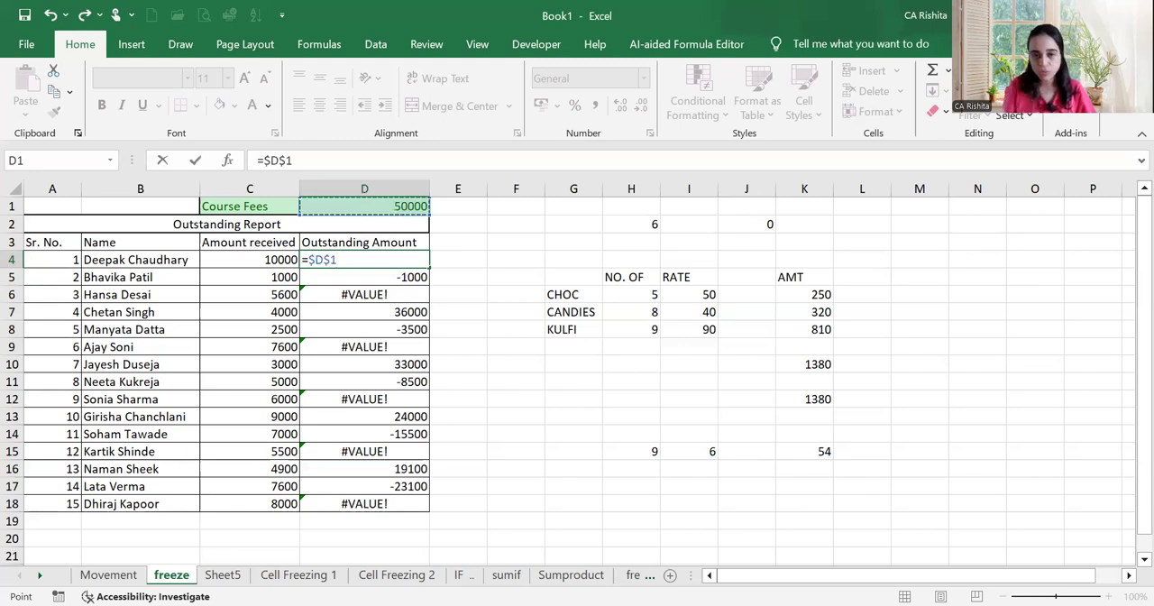
type("-")
left_click(271, 261)
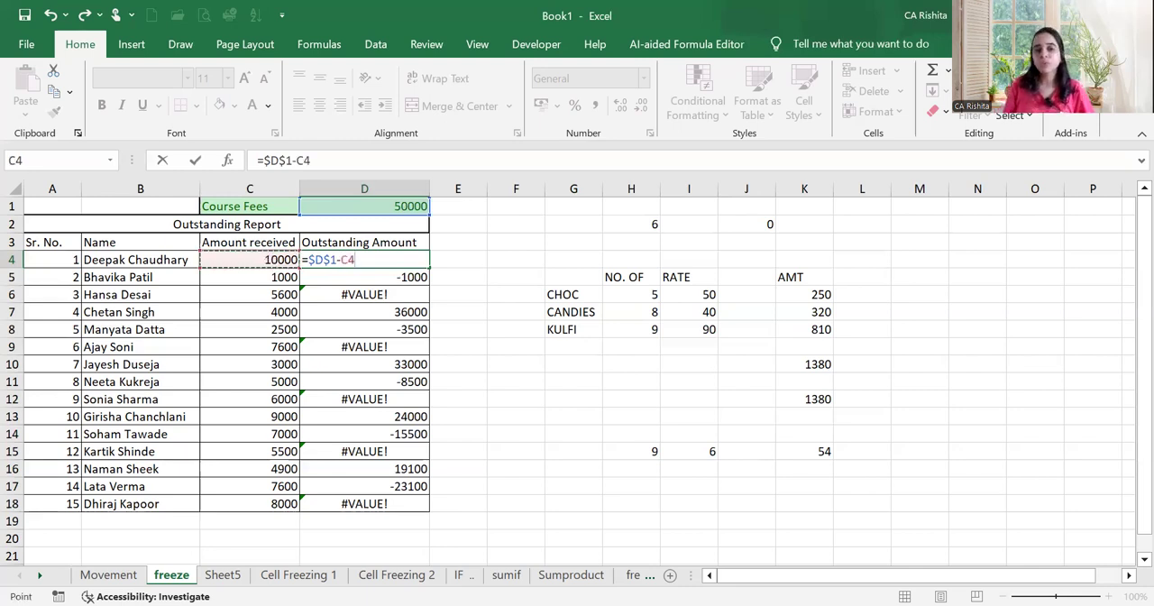
key("Return")
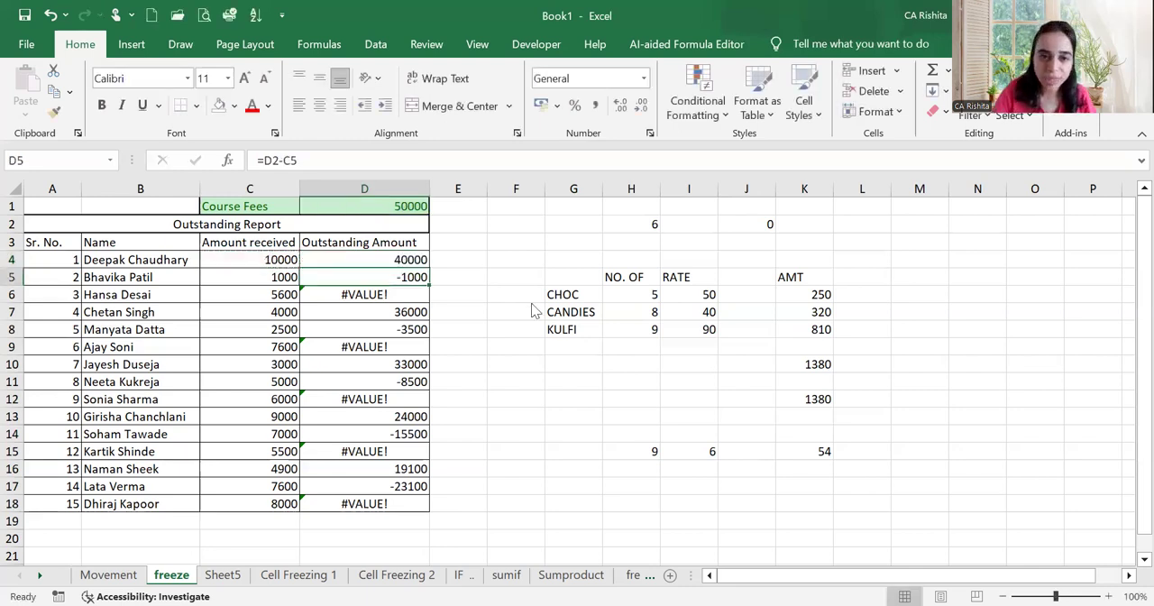
Fill the locked formula from D4 down to D18 and check which cells the copies in D13 and D15 refer to
left_click(420, 261)
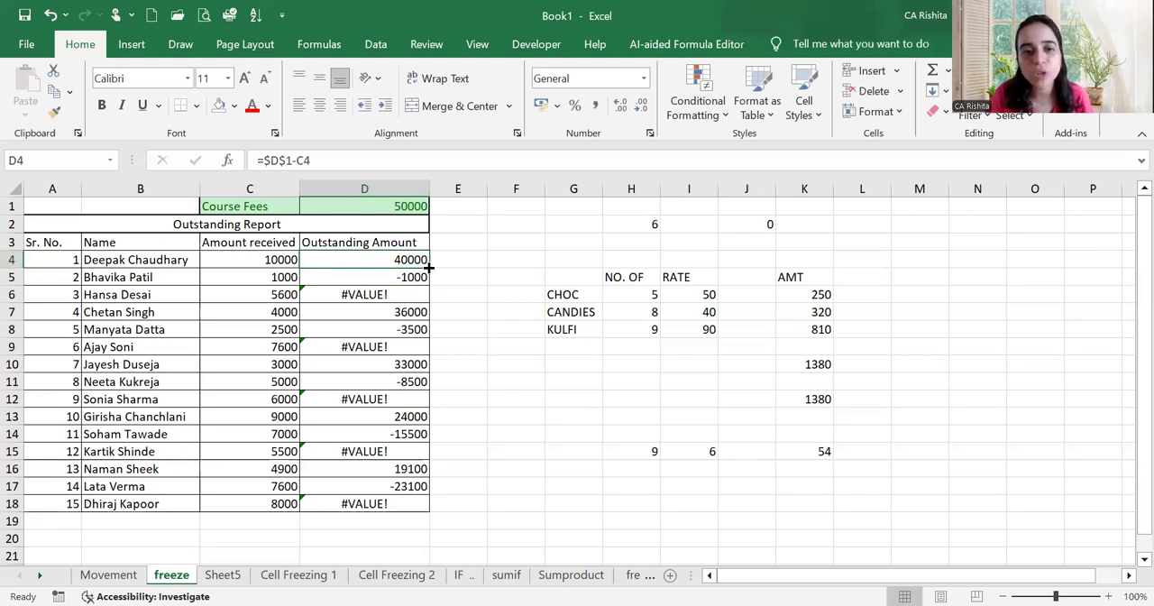
double_click(430, 267)
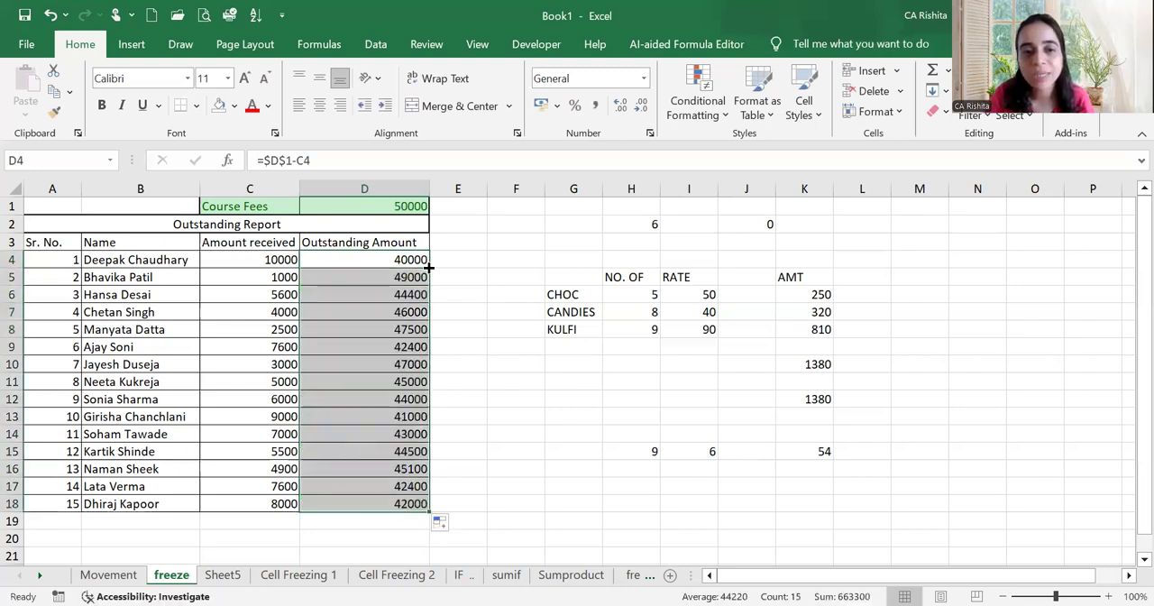
left_click(378, 417)
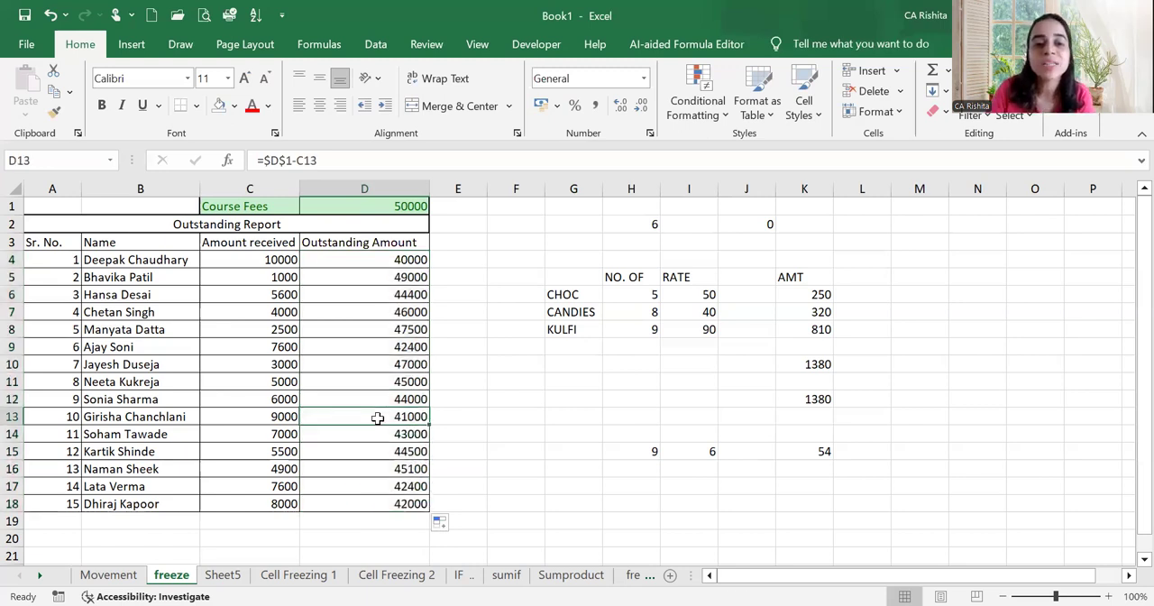
double_click(378, 418)
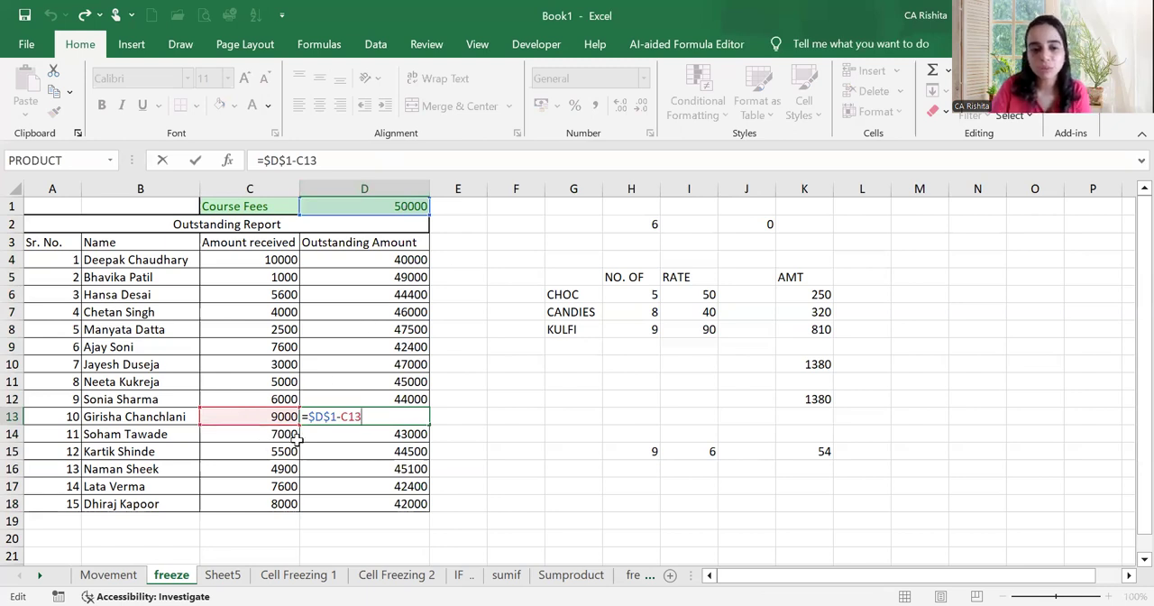
key("Return")
left_click(353, 451)
double_click(355, 449)
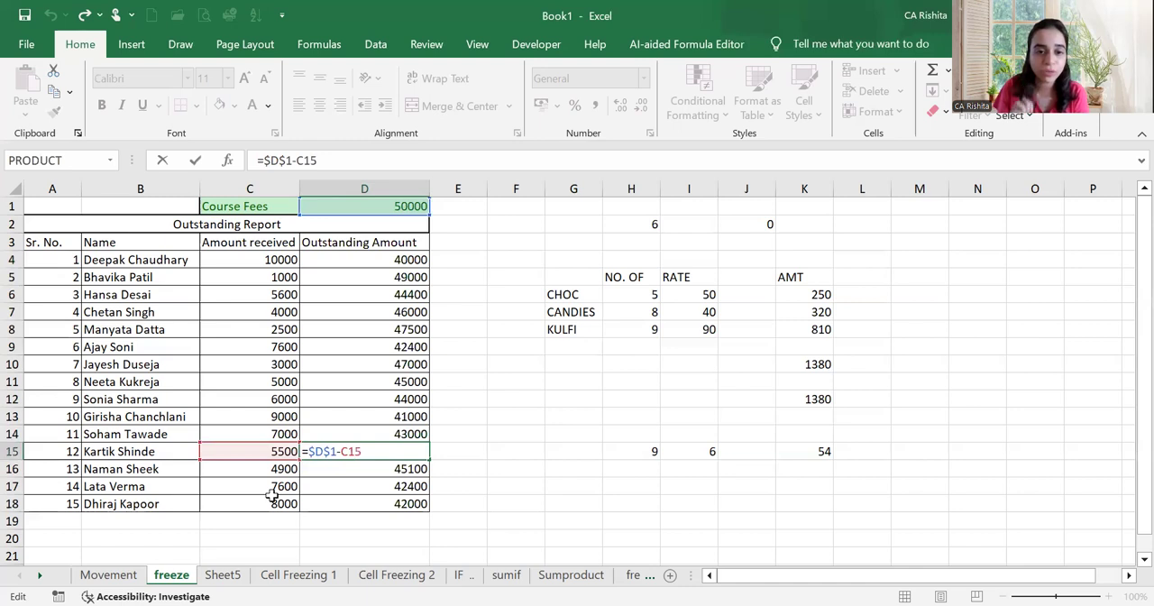
key("Return")
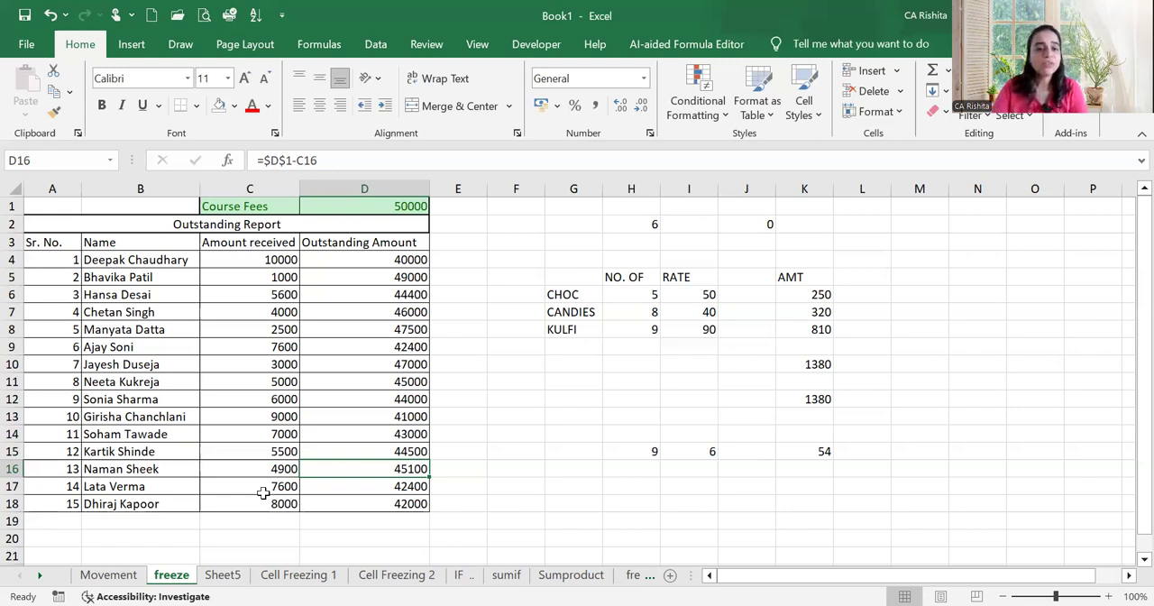
Make more worksheet names visible and open the "freezing row or column" worksheet
left_click(396, 575)
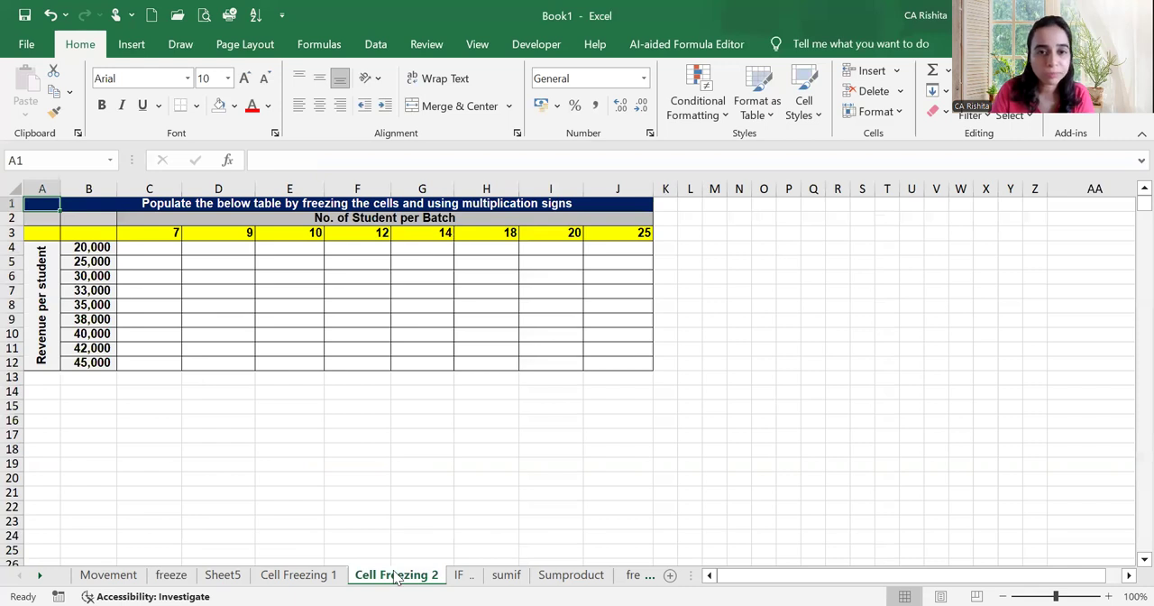
left_click(311, 575)
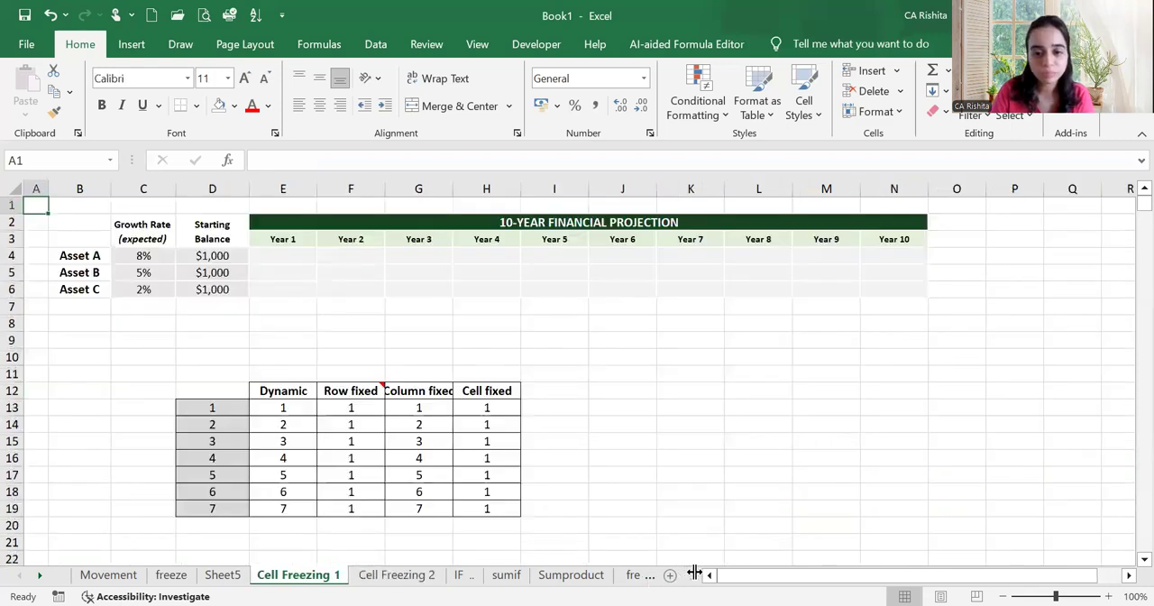
left_click_drag(694, 571, 824, 570)
left_click(730, 576)
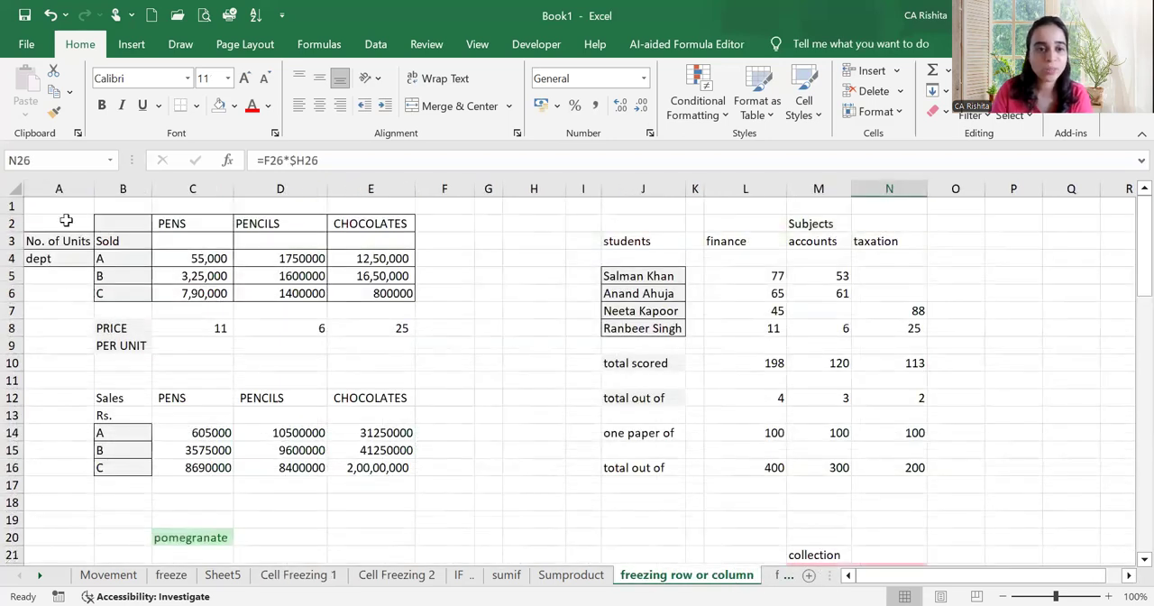
Copy the units, price and sales tables in A2:E17 to B94 on the same sheet, and widen column F
left_click_drag(66, 220, 415, 489)
key("ctrl+c")
scroll(300, 464, "down", 18)
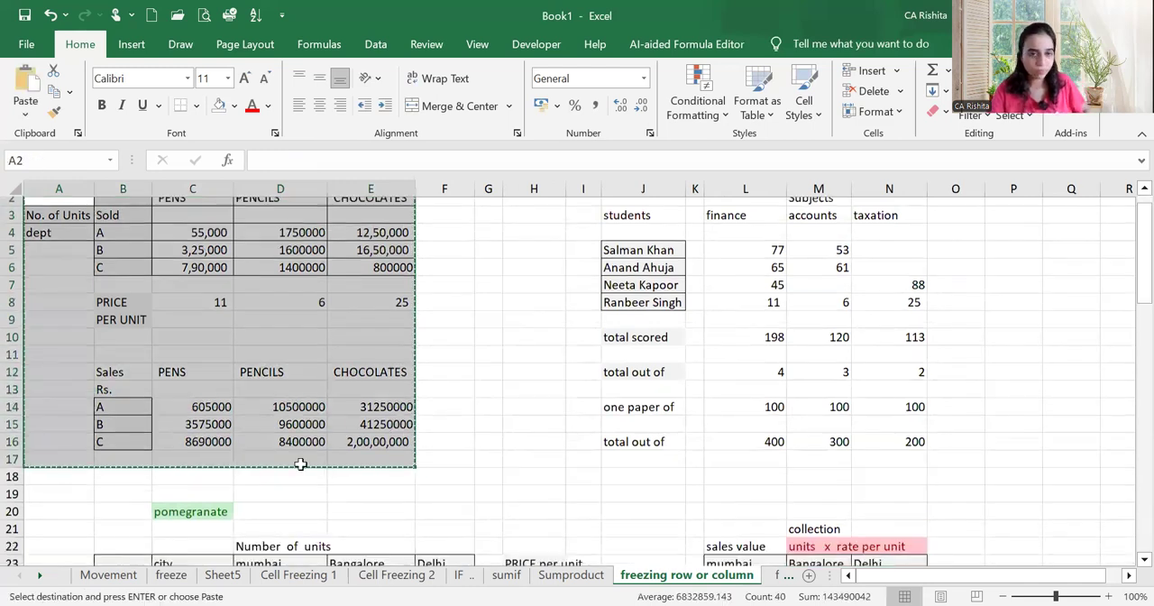
scroll(300, 464, "down", 11)
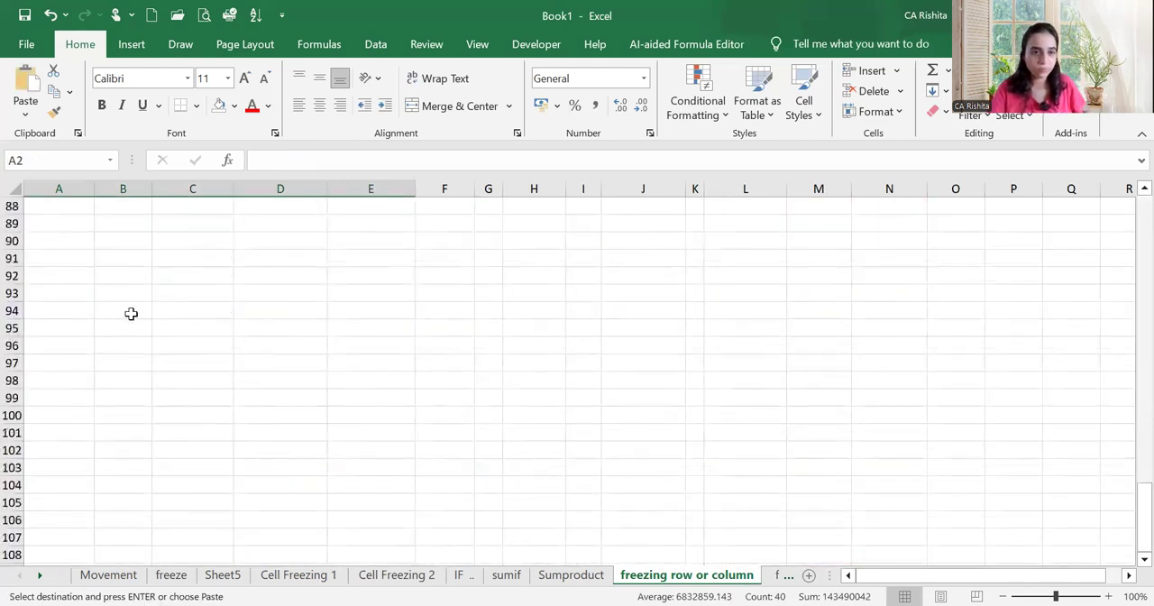
left_click(131, 309)
key("ctrl+v")
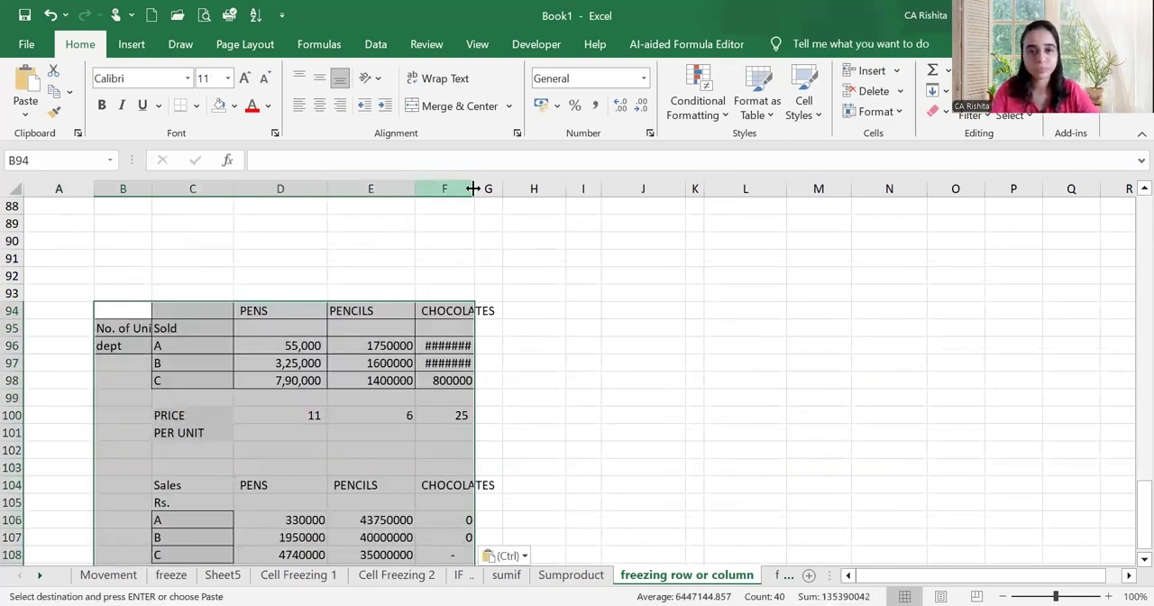
left_click_drag(487, 184, 501, 186)
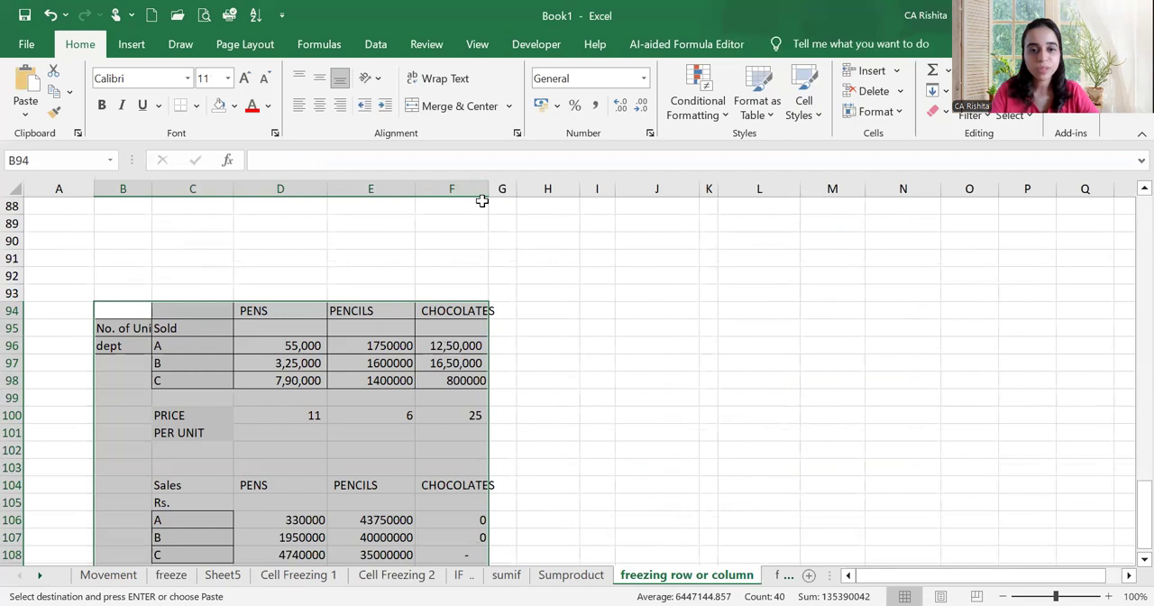
scroll(480, 206, "down", 3)
scroll(337, 432, "up", 2)
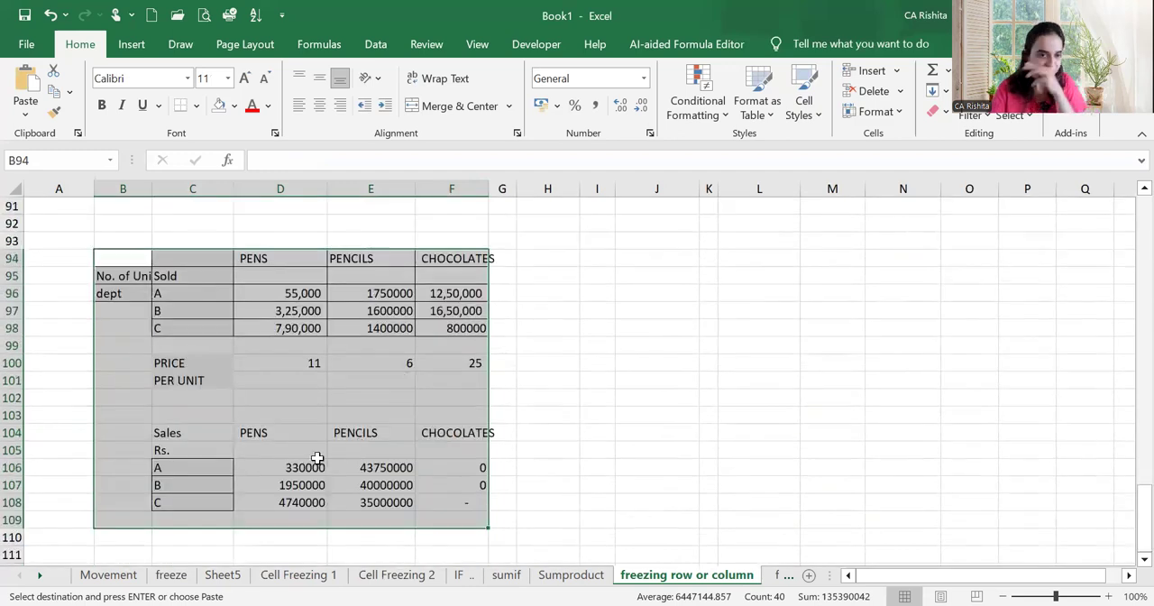
Clear the copied sales values in D105:F108 and move the "No. of Units" and "dept" labels from B95:B96 to A95:A96
left_click_drag(317, 458, 483, 505)
key("Delete")
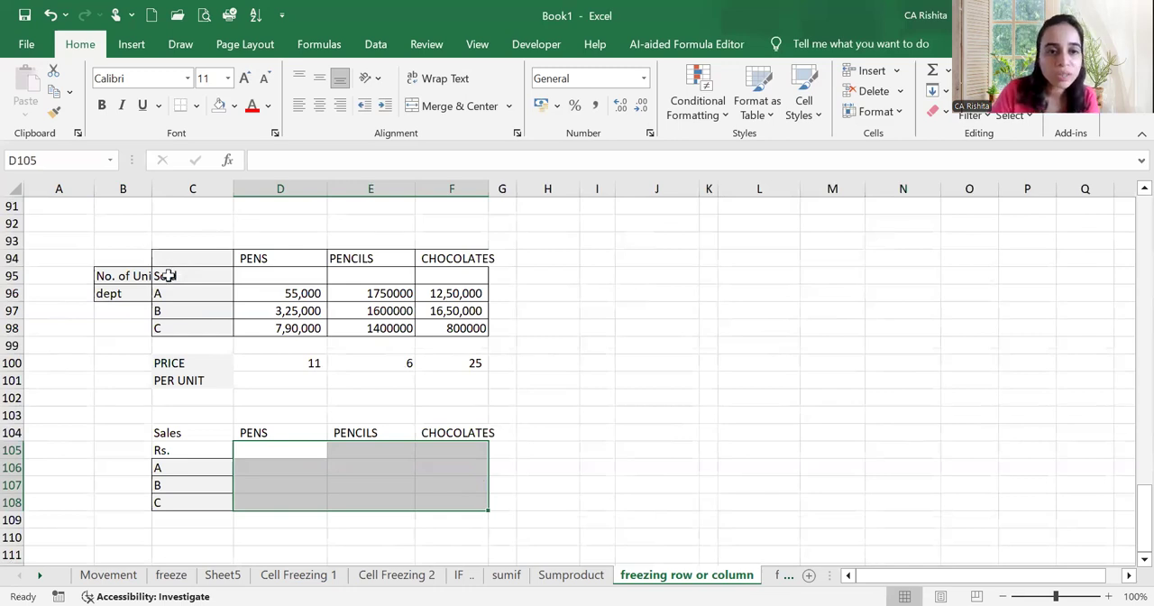
left_click(108, 276)
left_click_drag(115, 284, 115, 292)
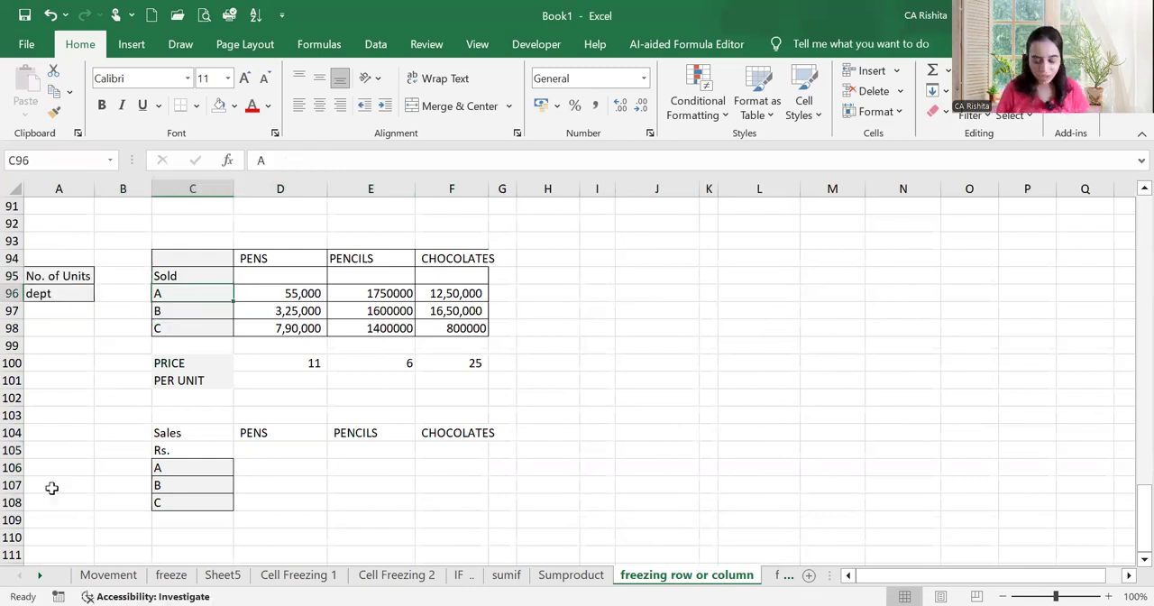
Rename the departments in C96:C98 of the units table as D, M and B
type("D")
key("Return")
type("M")
key("Return")
type("B")
key("Return")
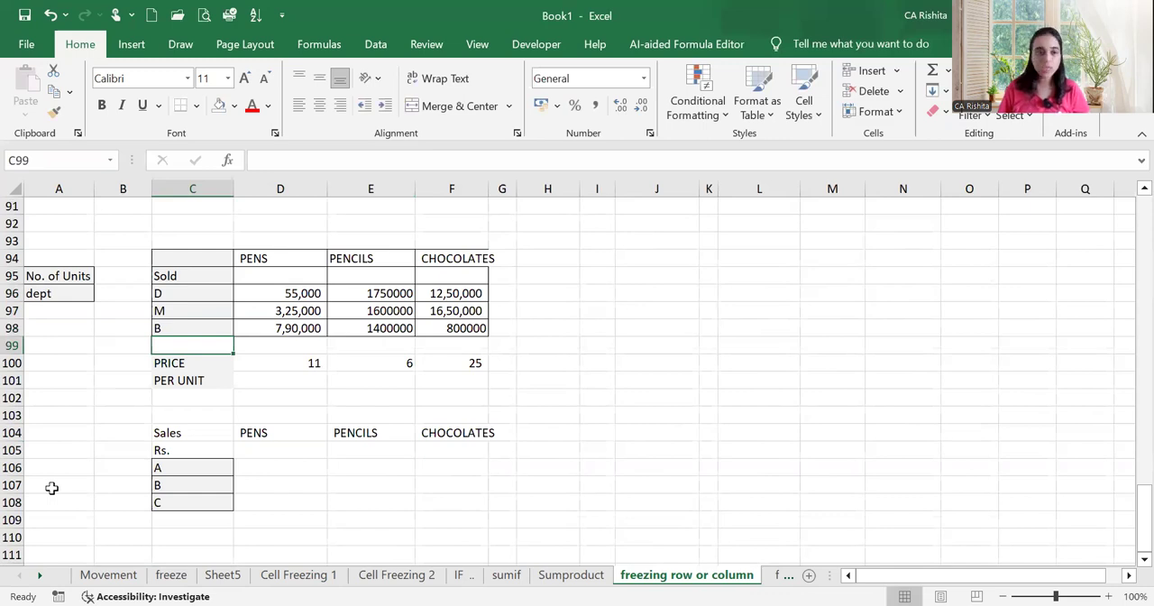
Link the first department name in C106 of the sales table to the units table with =C96, and fill it down to C108
left_click(158, 465)
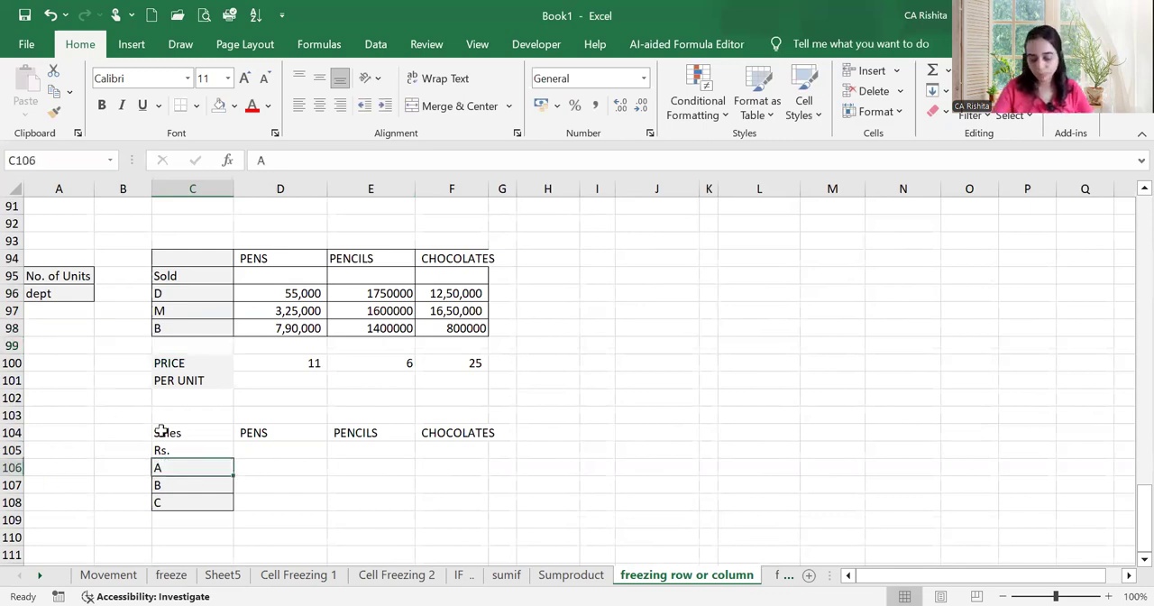
type("=")
left_click(193, 294)
key("Return")
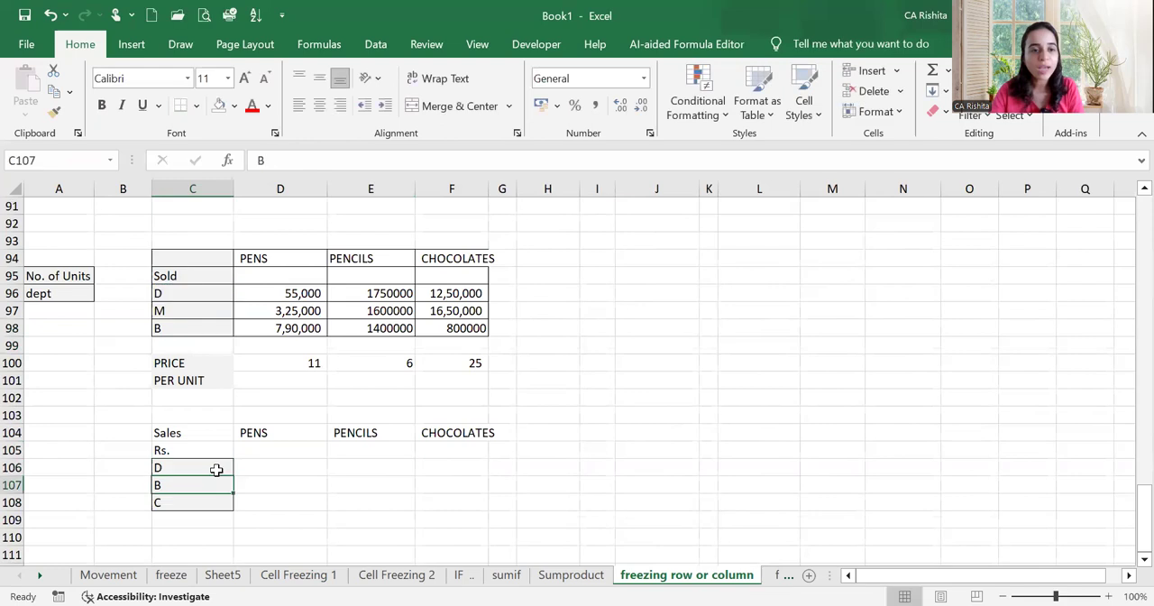
left_click(216, 469)
left_click_drag(232, 475, 232, 510)
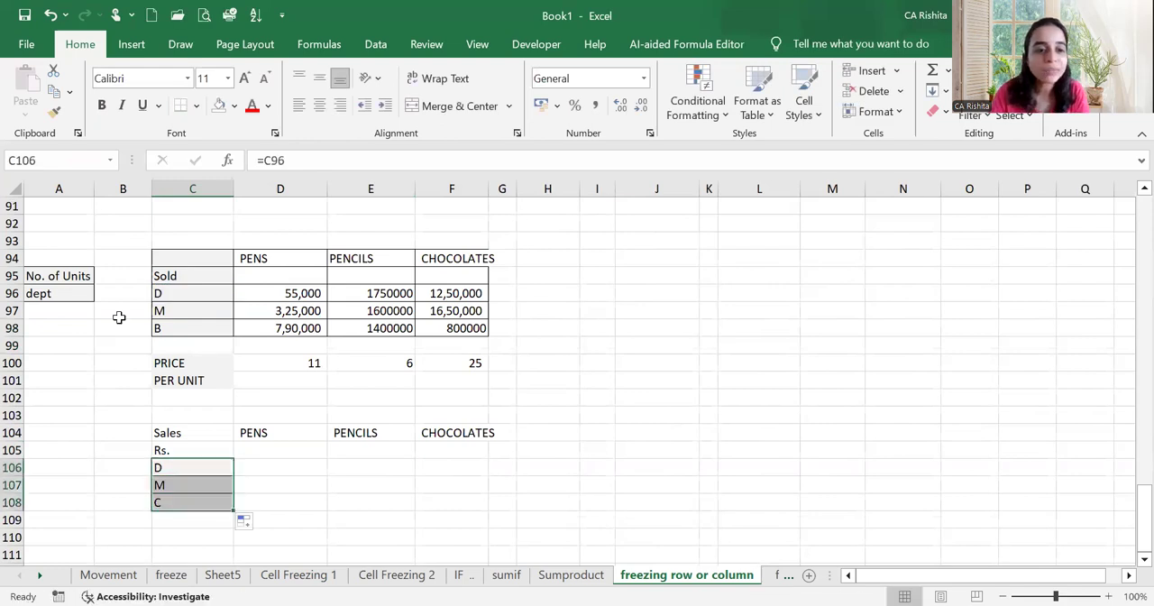
Review the units sold per department and product in D96:F98, and enter AMOUNT in B104 beside the Sales label
left_click(275, 291)
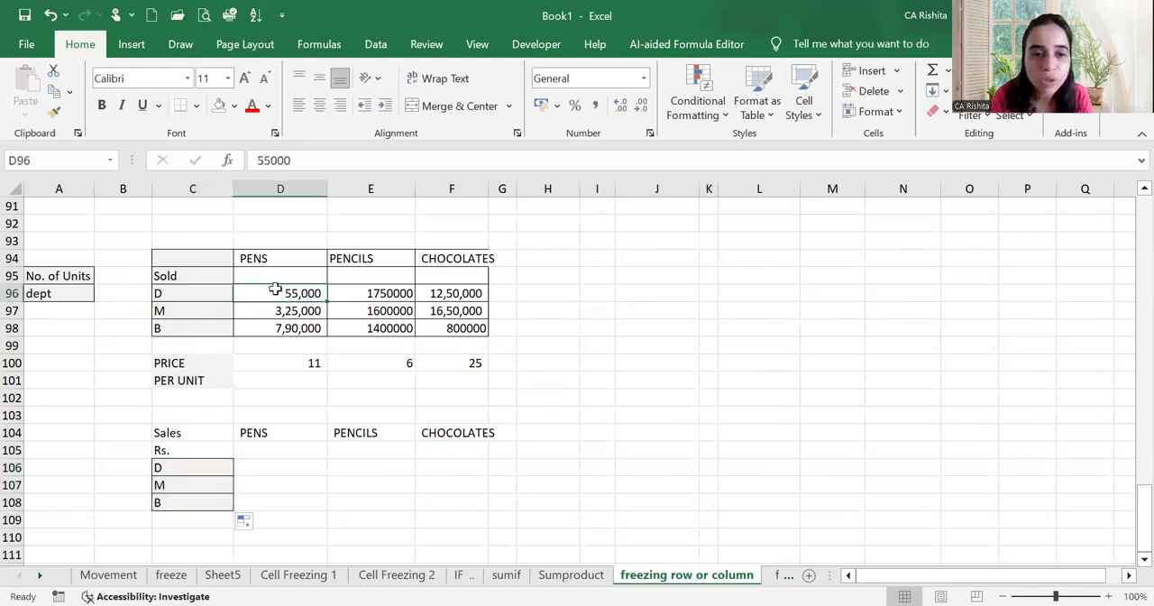
left_click_drag(275, 290, 275, 309)
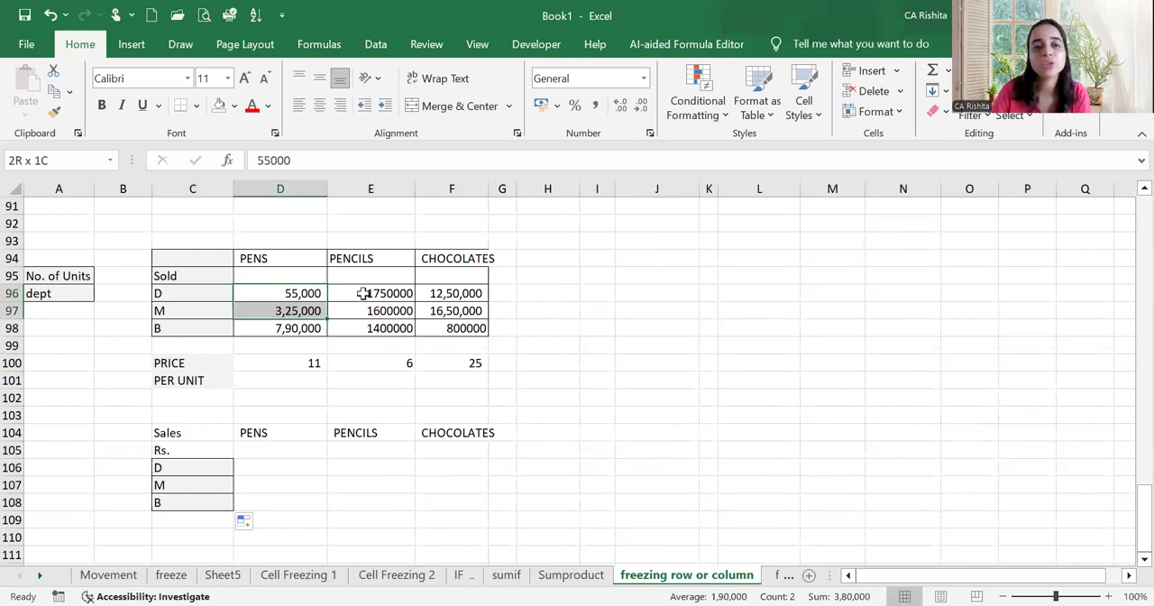
left_click_drag(363, 293, 380, 268)
left_click(439, 295)
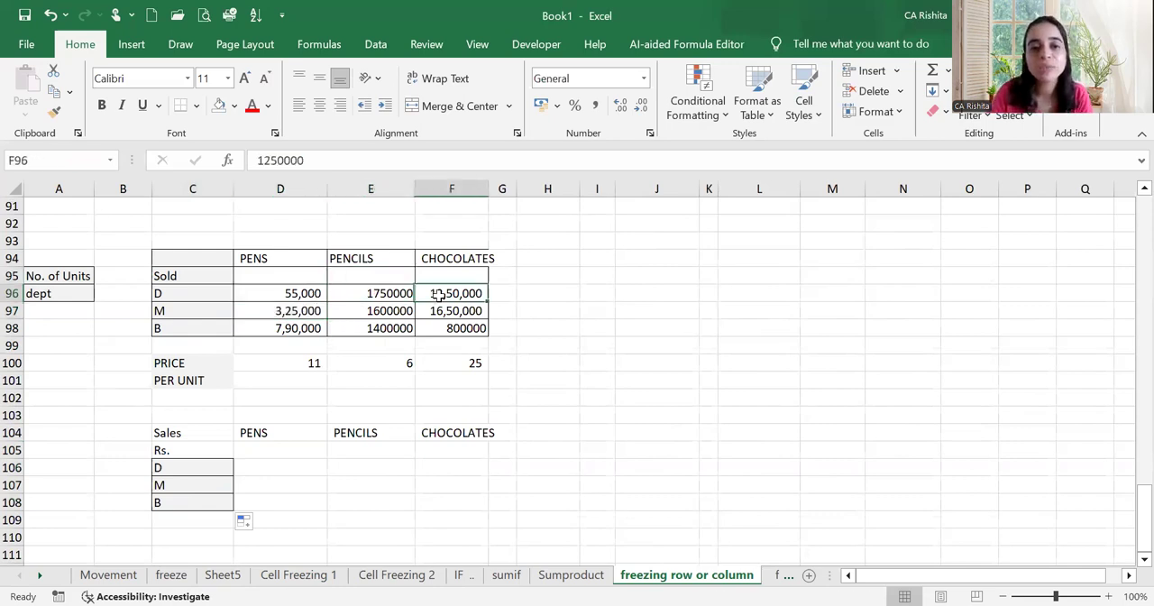
left_click(438, 330)
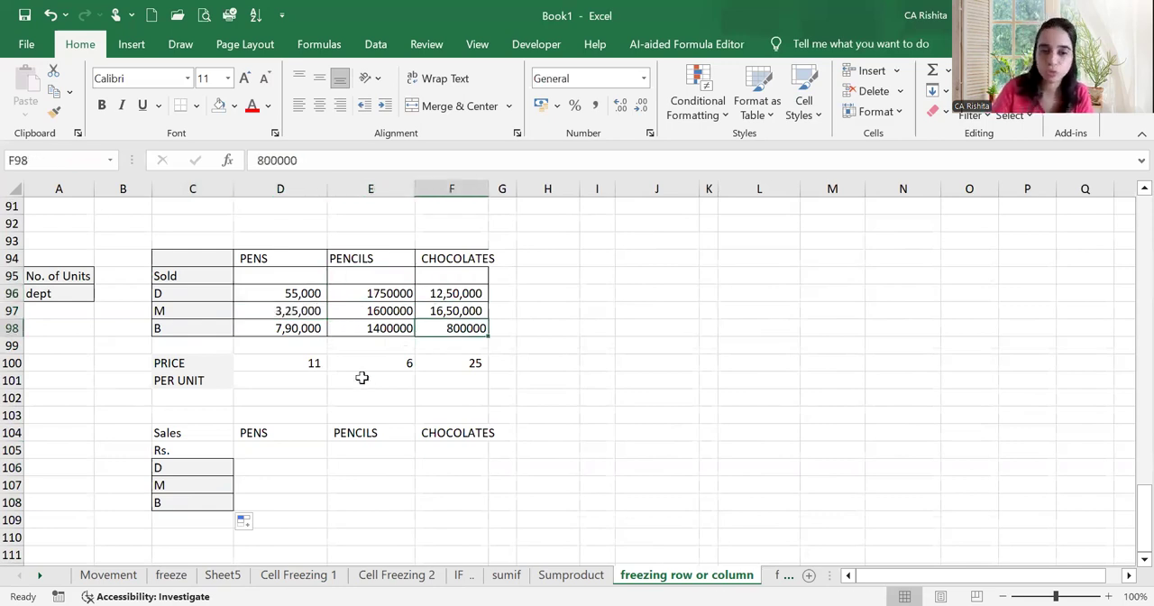
left_click(117, 437)
type("AMOUNT")
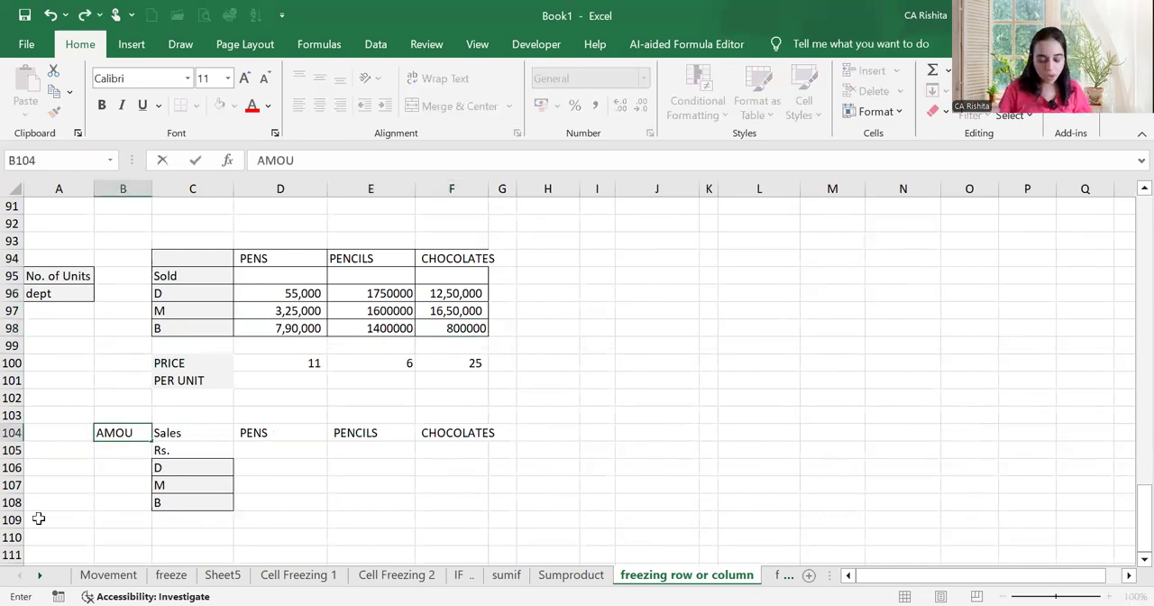
key("Return")
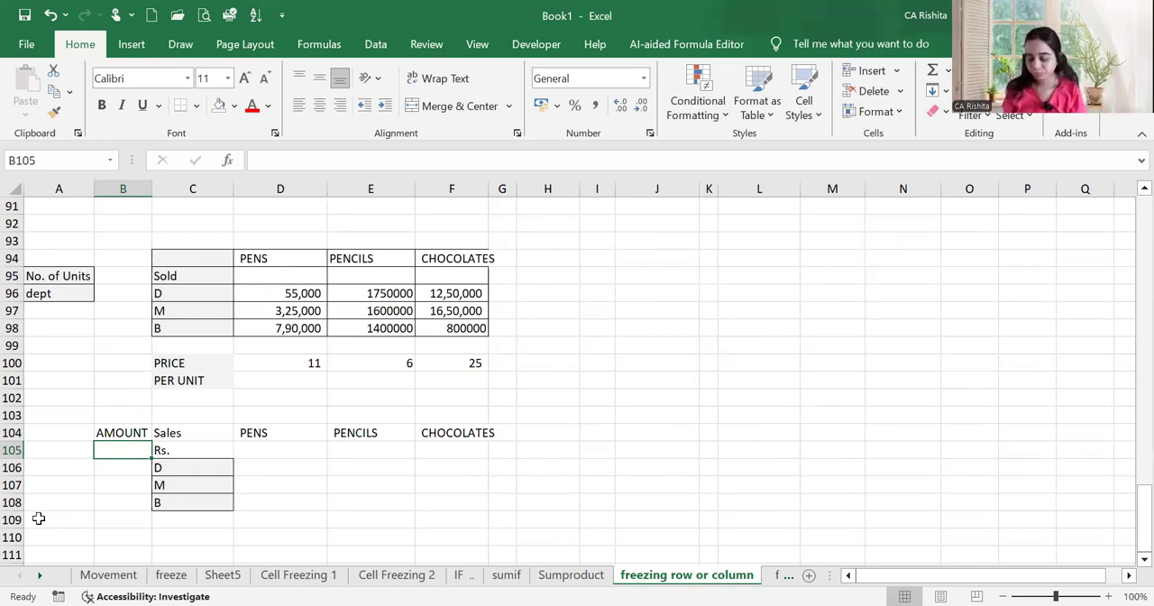
Calculate the pens sales amount for department D in D106 with =D96*D100 and fill the formula down to D108
key("Right")
key("Right")
key("Down")
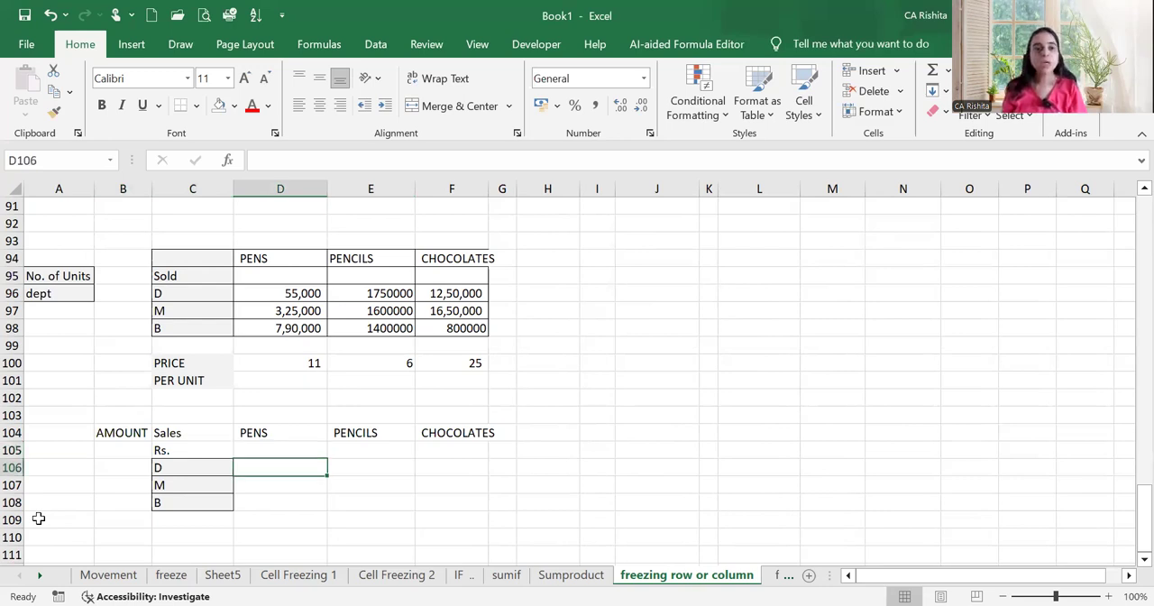
type("=")
key("Up")
key("Up")
key("Up")
key("Up")
key("Up")
key("Up")
key("Up")
key("Up")
key("Up")
key("Up")
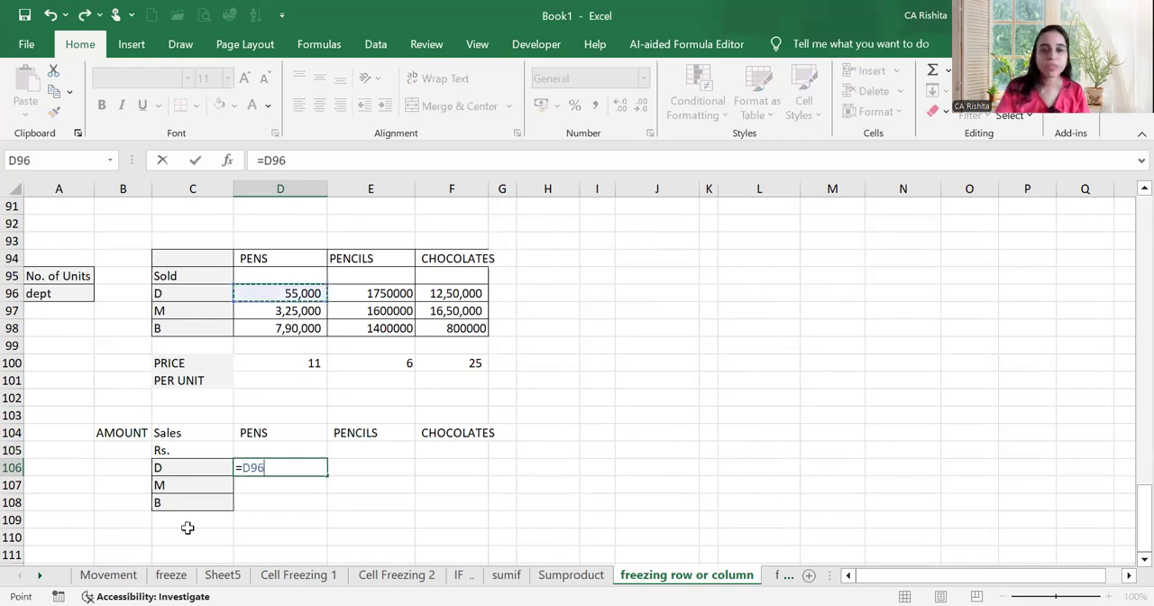
type("*")
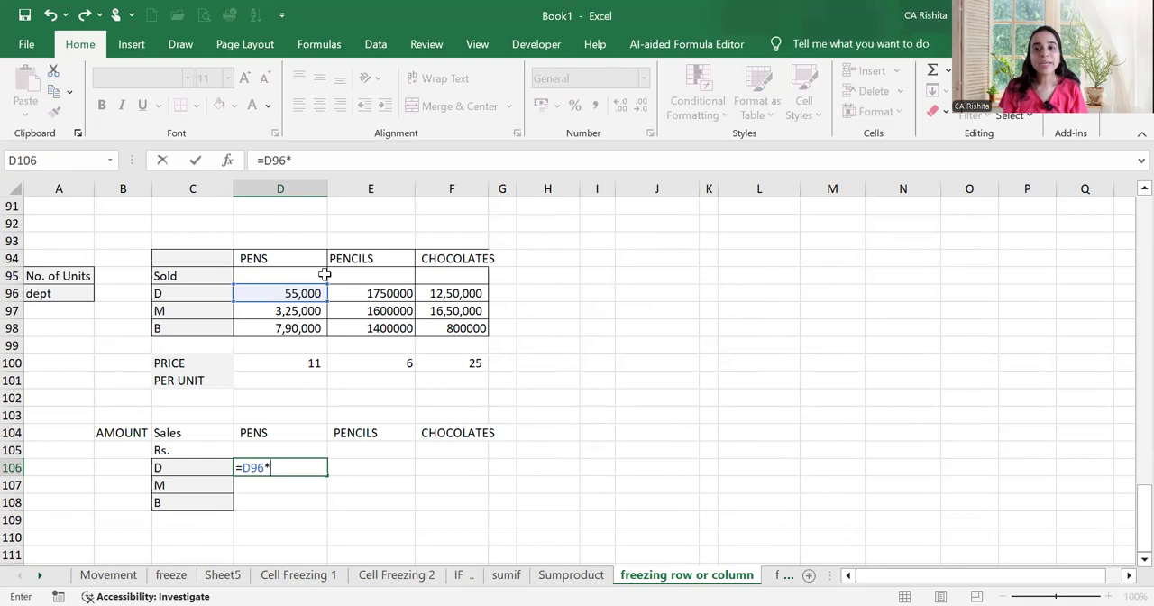
left_click(296, 358)
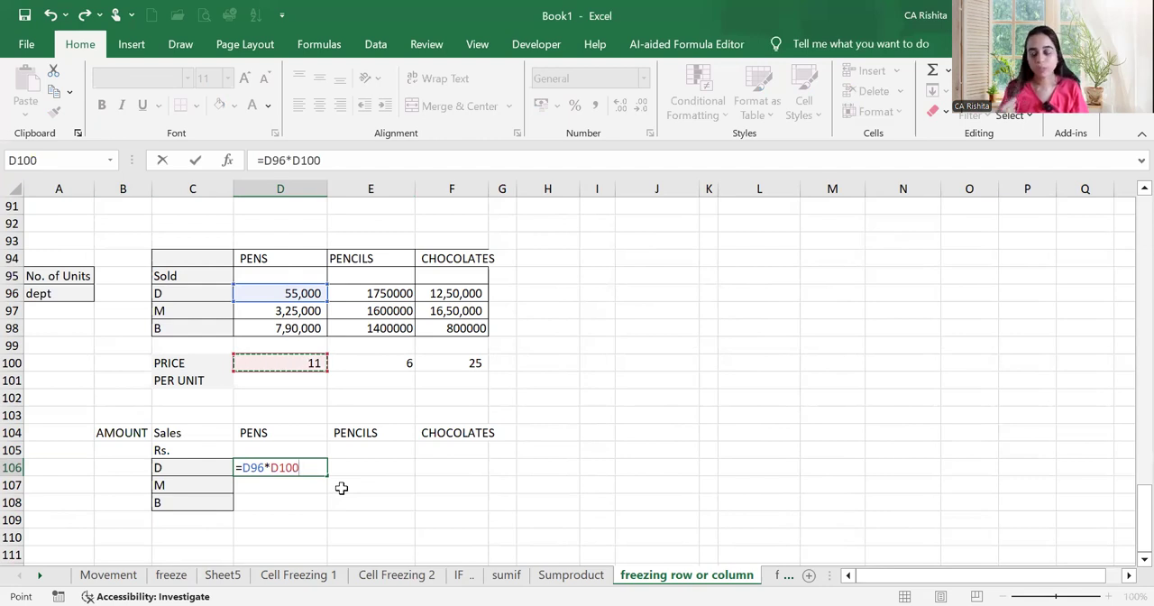
key("Return")
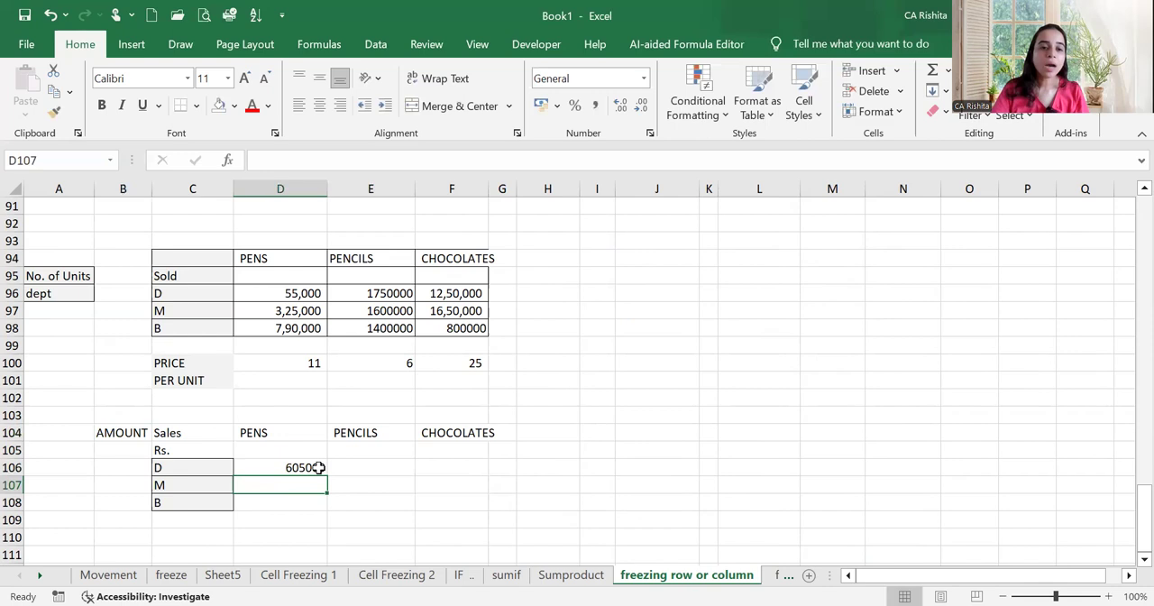
left_click(316, 467)
left_click_drag(324, 472, 330, 507)
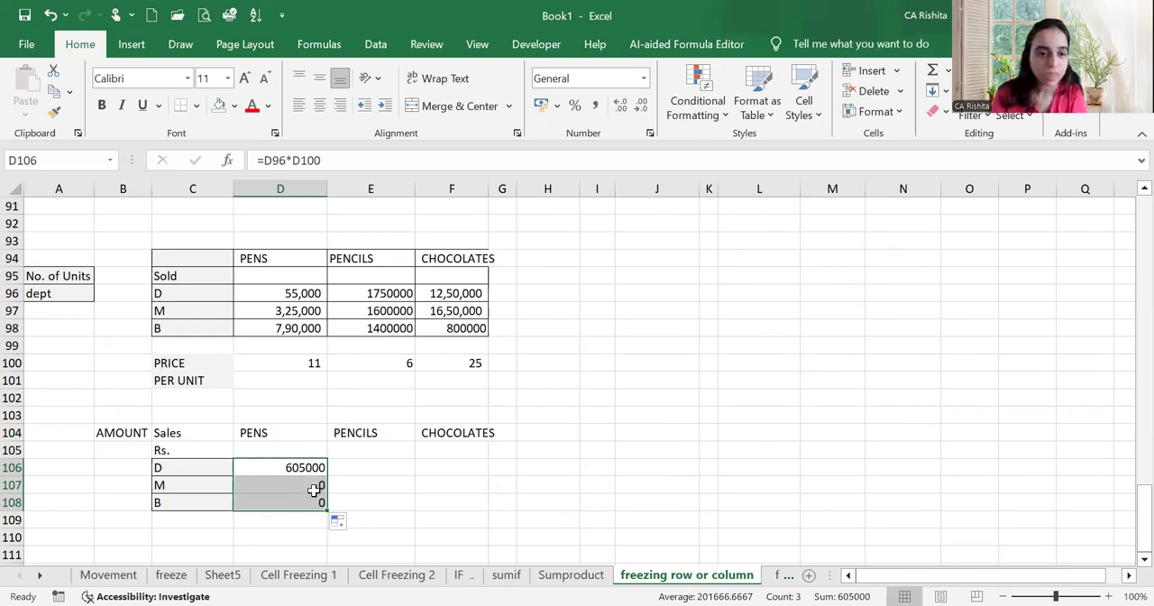
Examine which cells the copied pens formula in D107 refers to
left_click(314, 487)
double_click(315, 487)
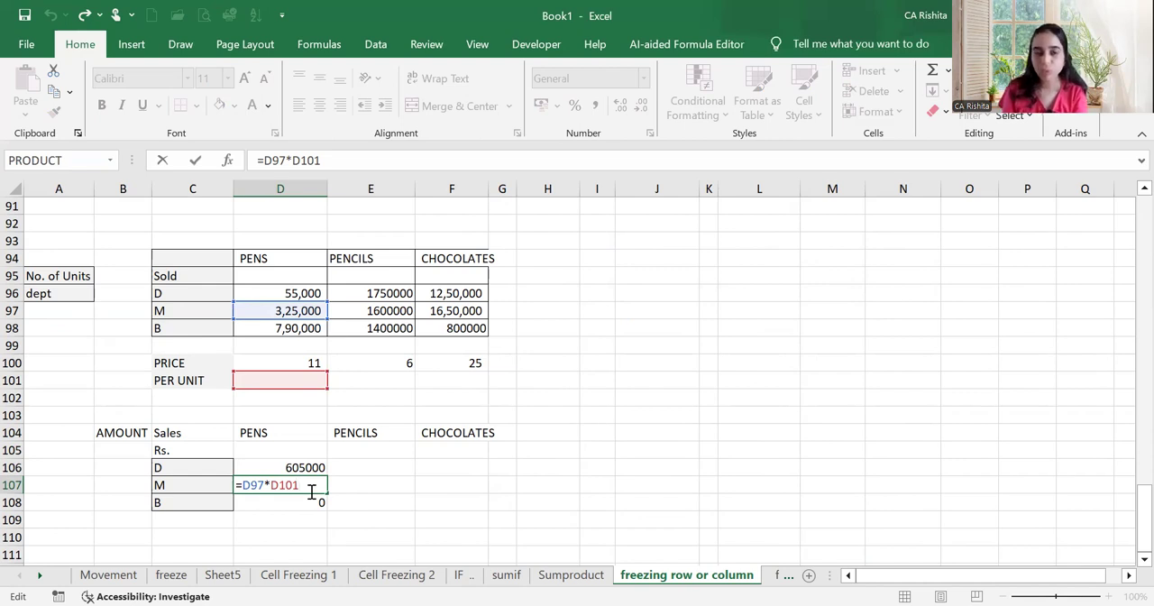
key("Return")
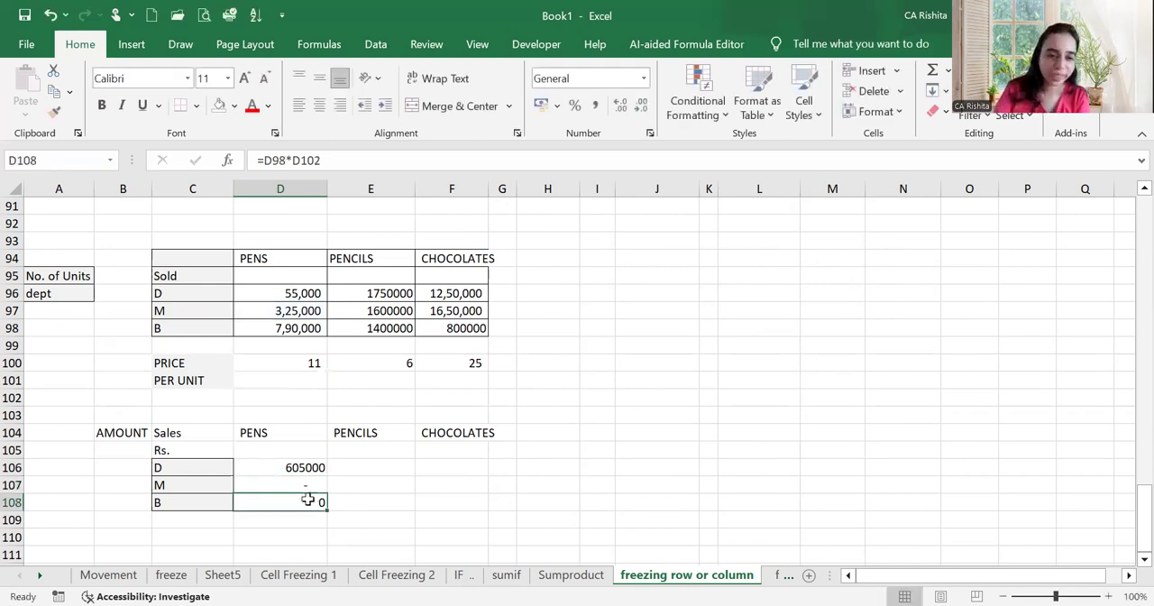
Fill the department D pens formula from D106 across to the pencils and chocolates columns, E106:F106
double_click(308, 500)
left_click(309, 466)
left_click_drag(323, 469, 469, 466)
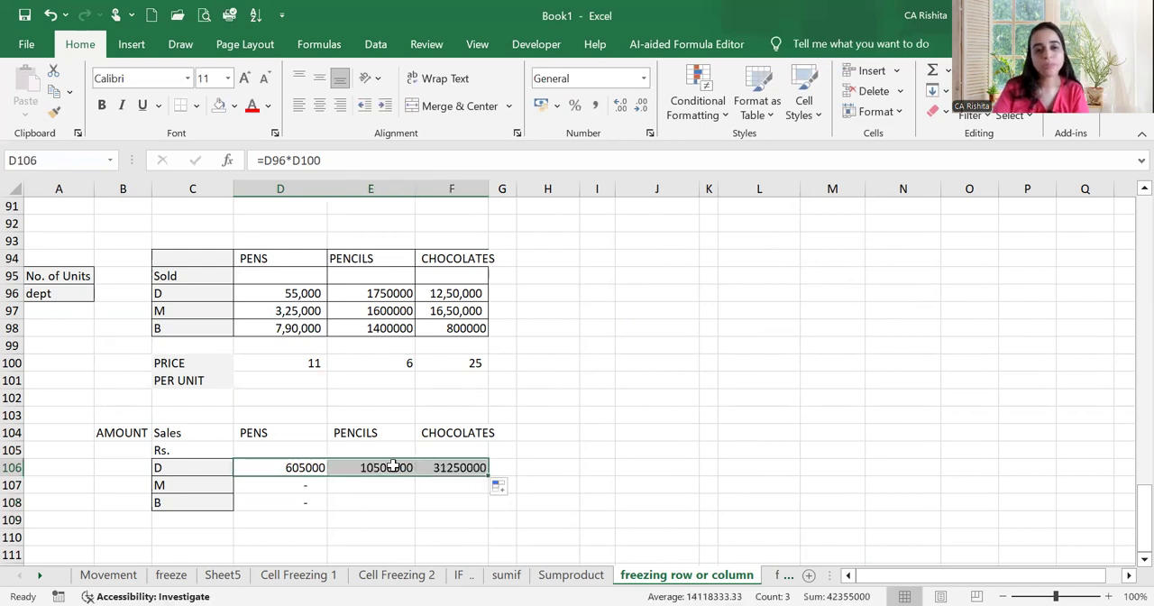
Examine which units and price cells the formulas in E106, F106 and D107 refer to
left_click(388, 466)
double_click(387, 466)
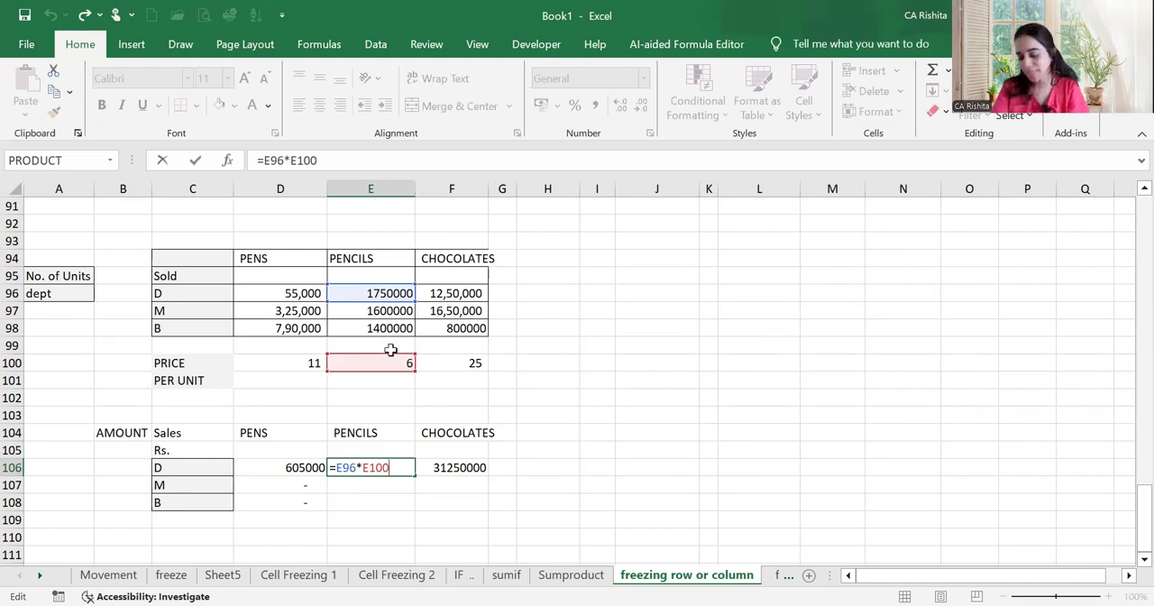
left_click(442, 467)
double_click(442, 467)
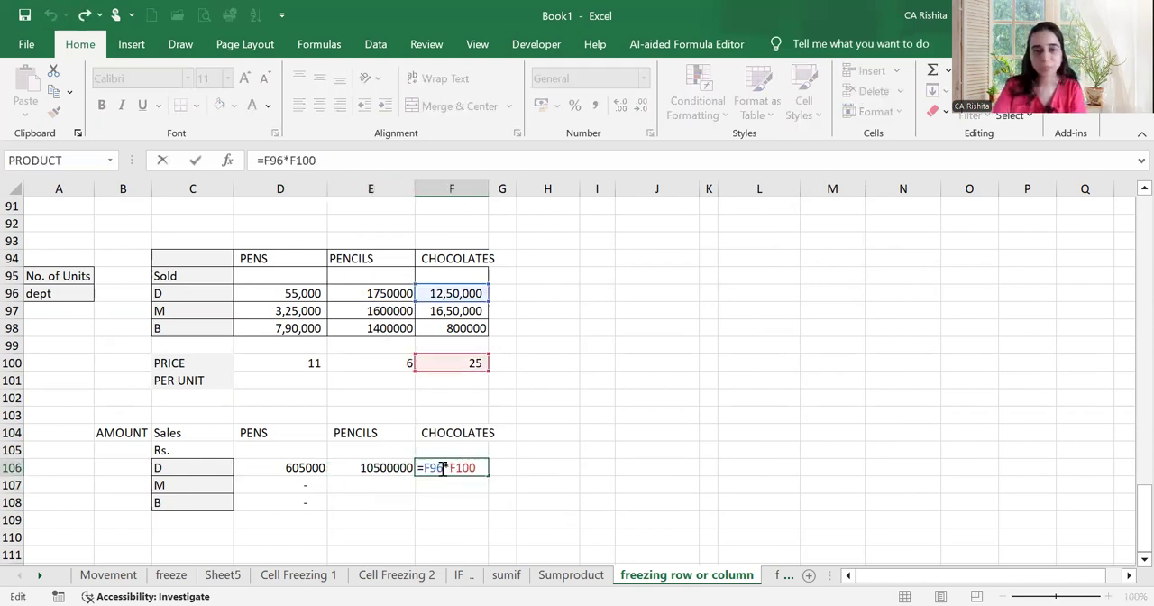
left_click(308, 484)
double_click(306, 484)
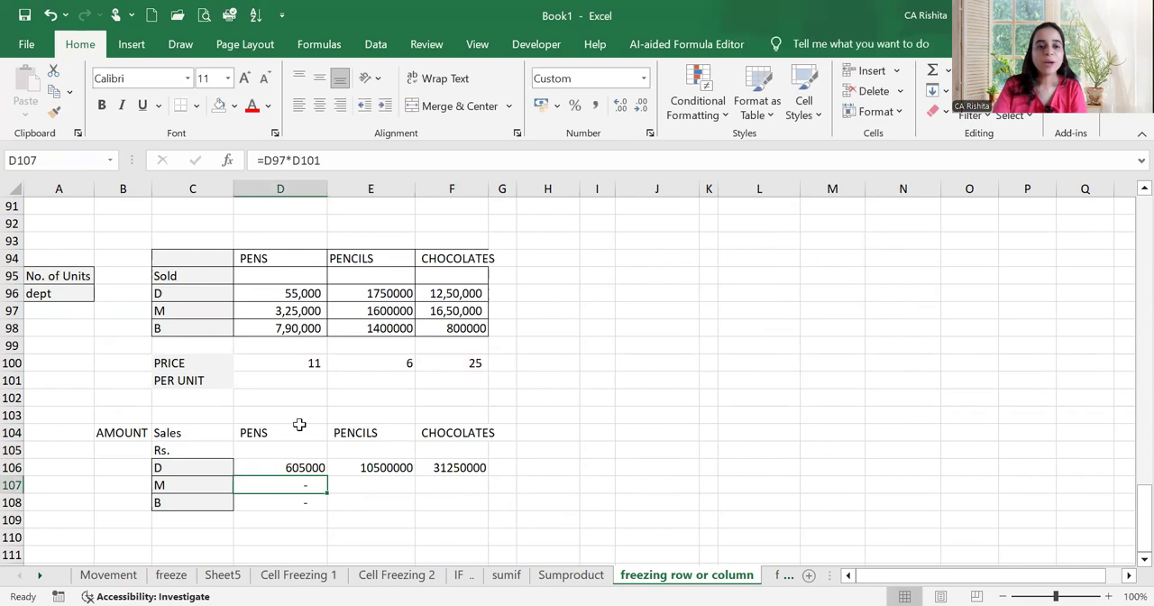
Make the price reference in D106 fully absolute as =D96*$D$100 and fill the formula over D106:F108
left_click(289, 469)
double_click(288, 469)
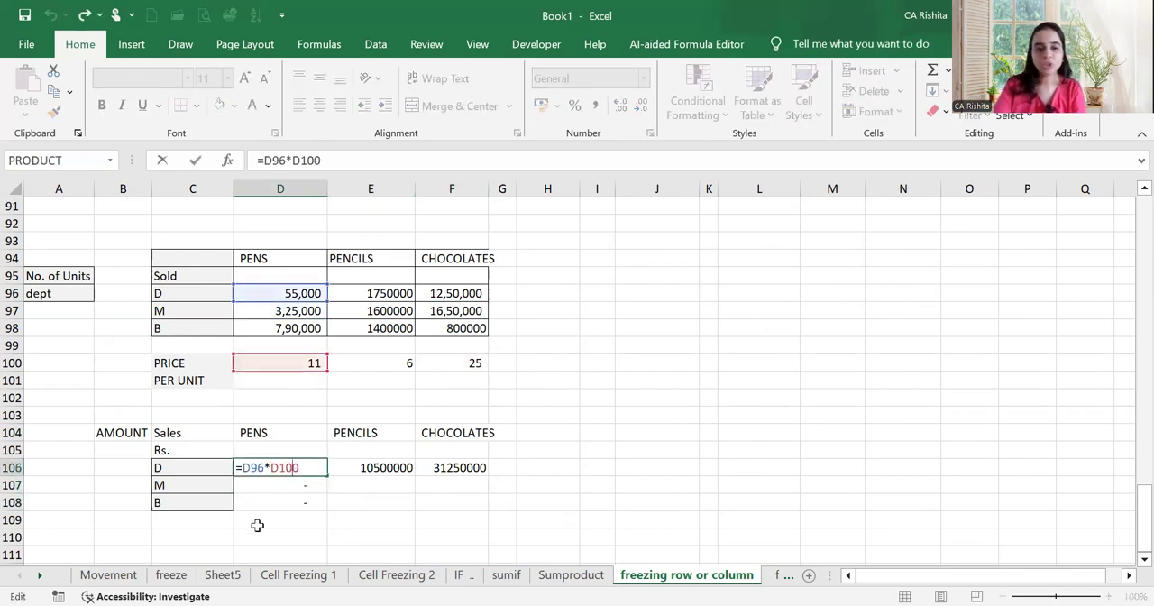
key("F4")
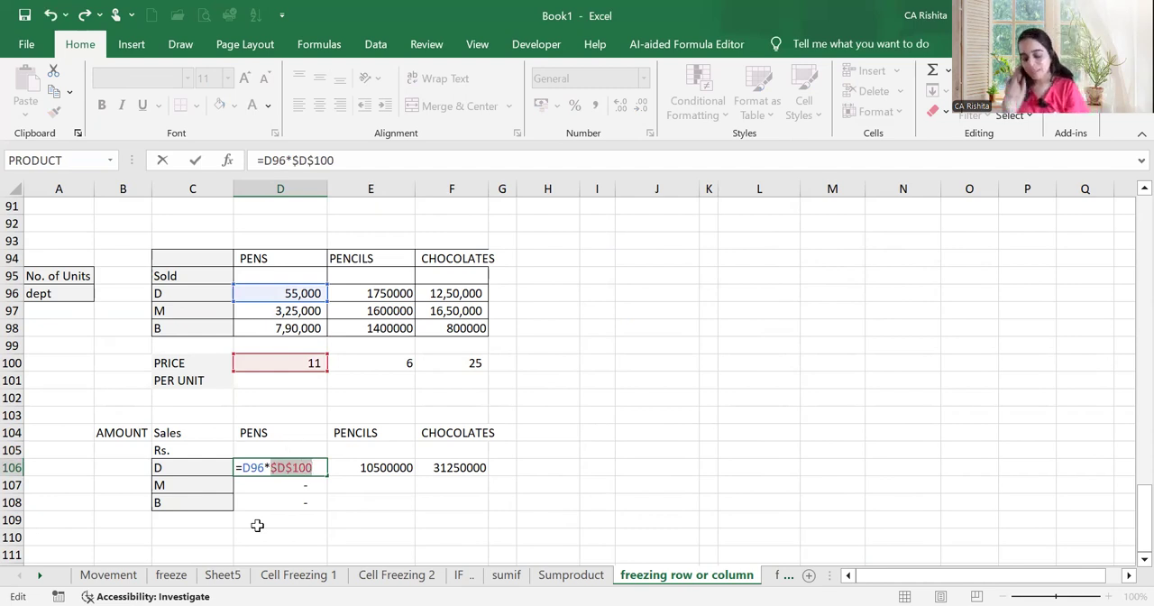
key("Return")
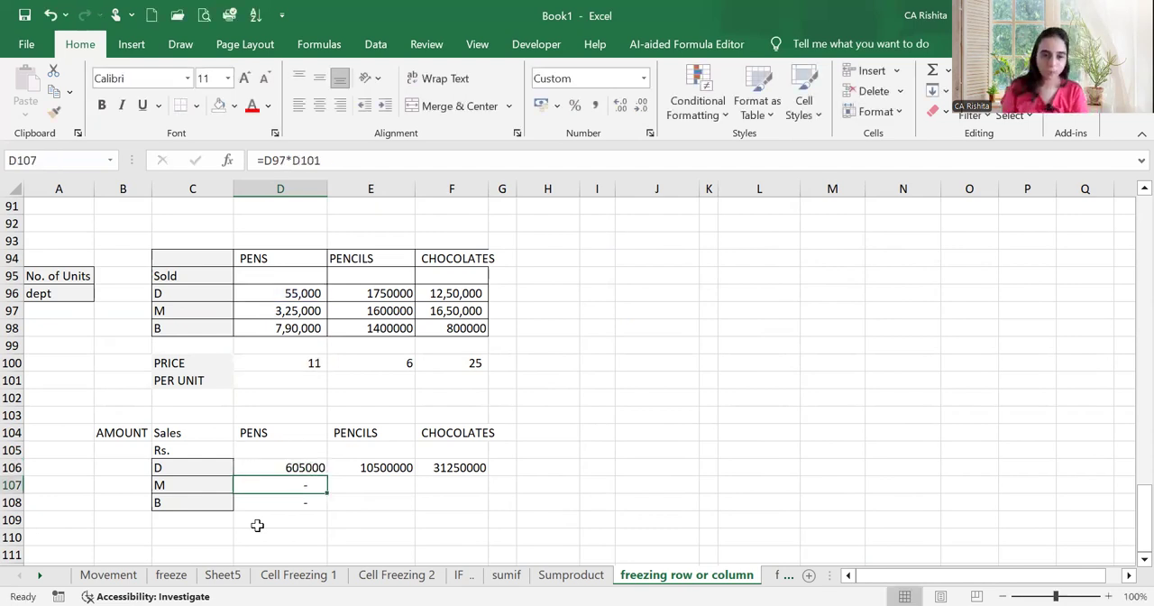
left_click(306, 467)
left_click_drag(327, 478, 488, 510)
Check the unit and price references in the copied pens formulas for departments M and B, D107 and D108
left_click(309, 487)
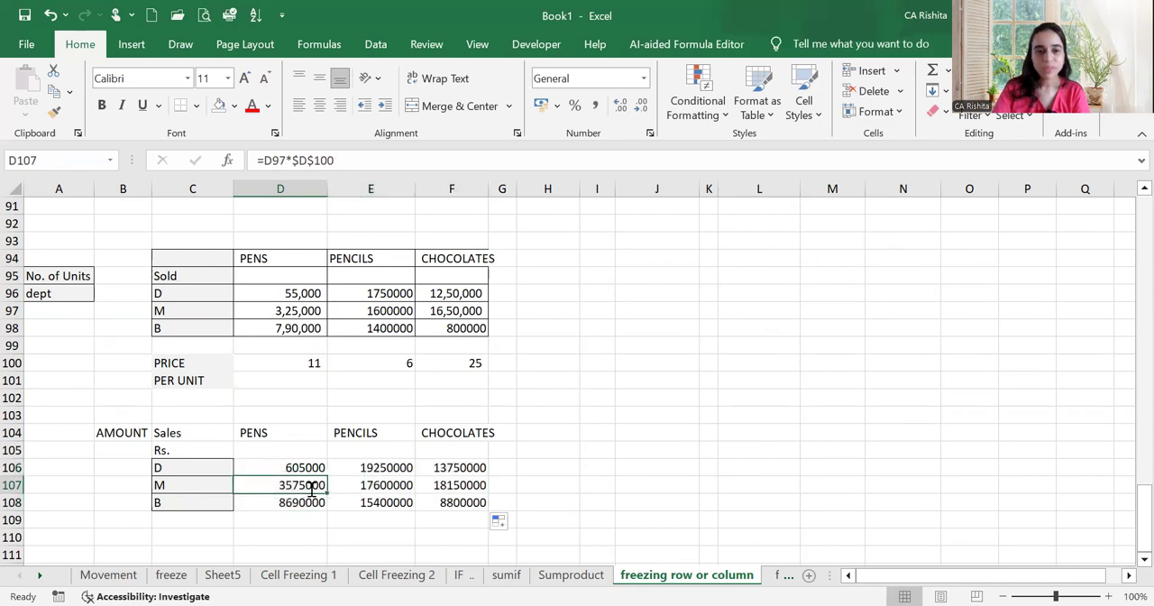
double_click(310, 488)
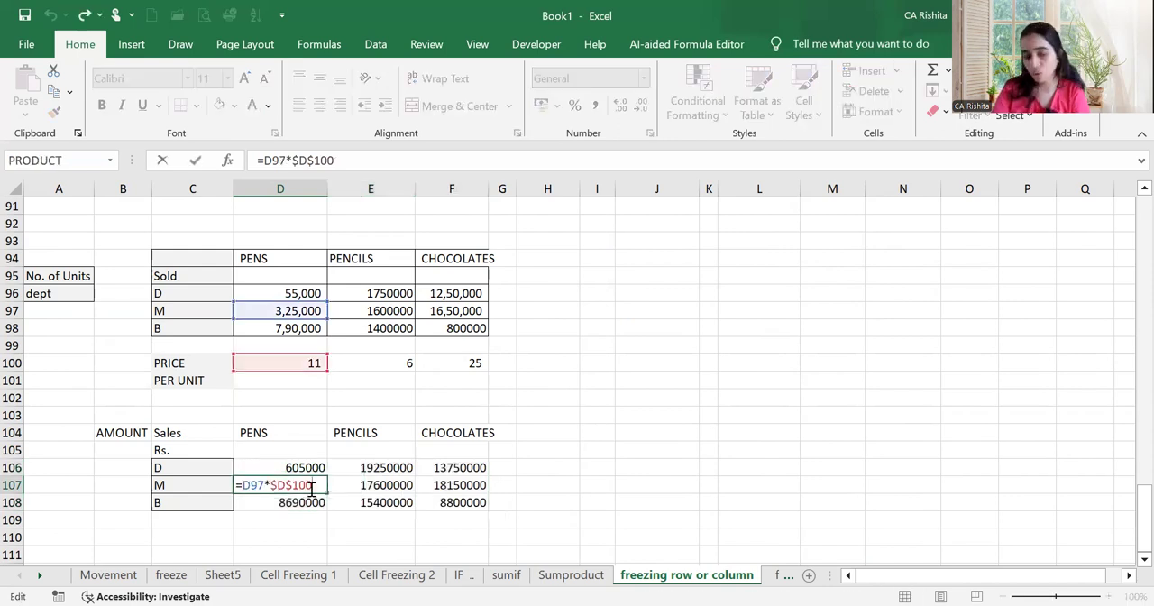
left_click(303, 502)
double_click(309, 503)
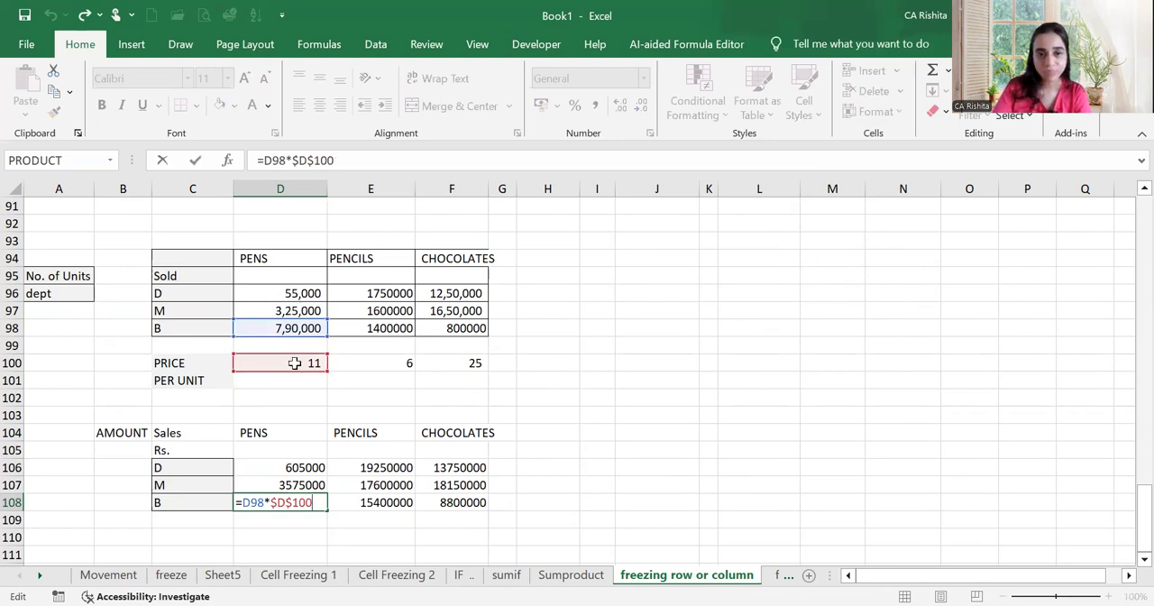
key("Return")
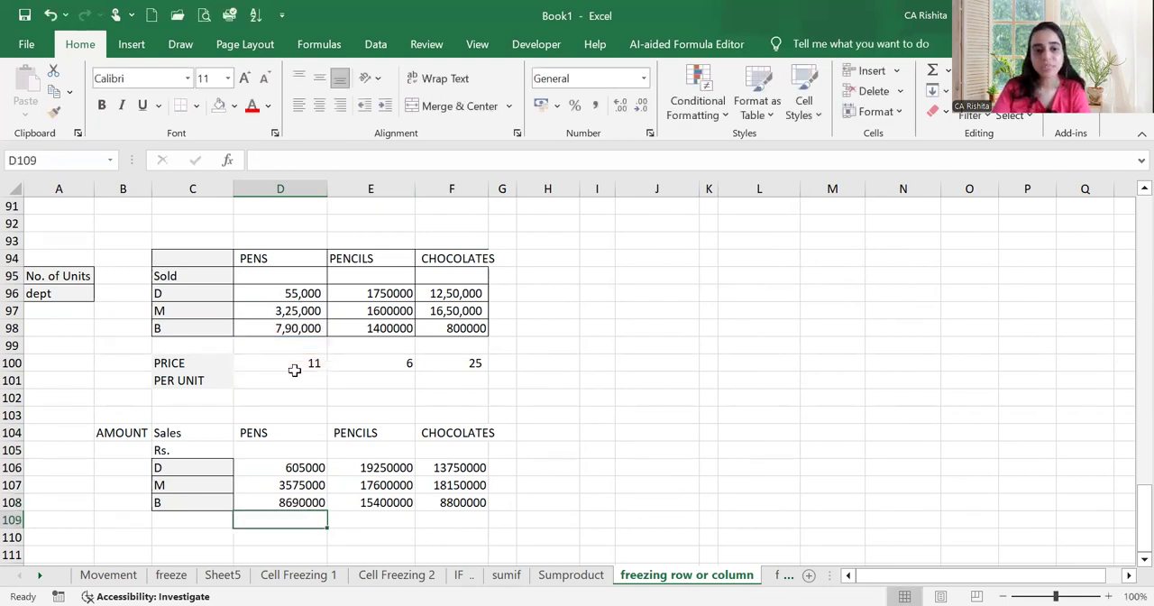
Examine which price cell the copied formulas in E106 and F107 use, comparing them with the price row 100
left_click(361, 467)
double_click(361, 468)
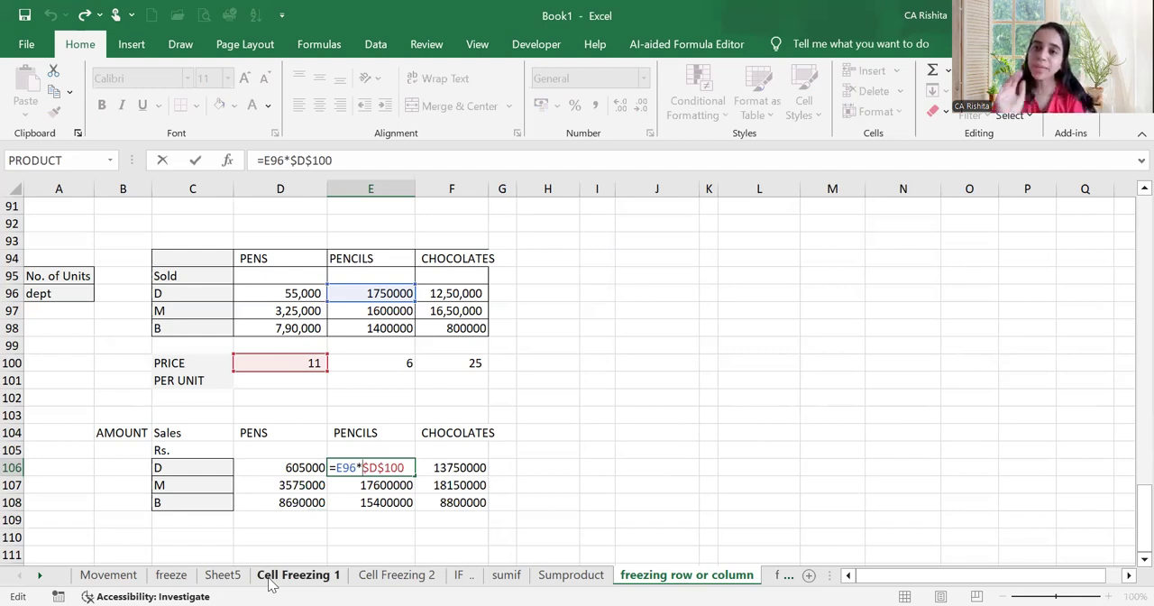
key("Return")
double_click(454, 481)
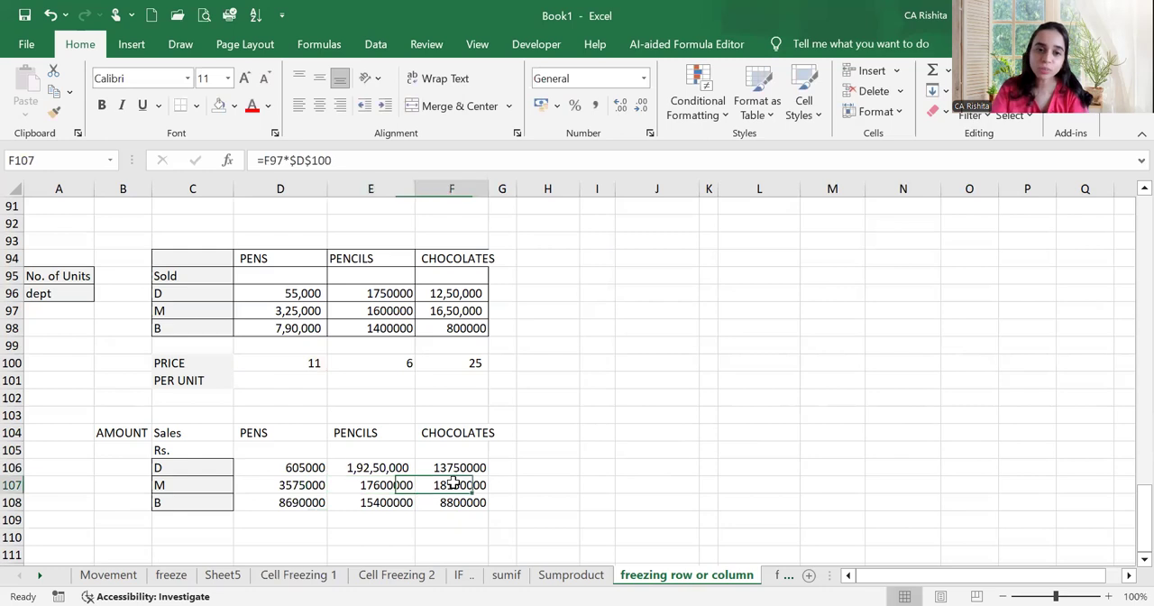
key("Return")
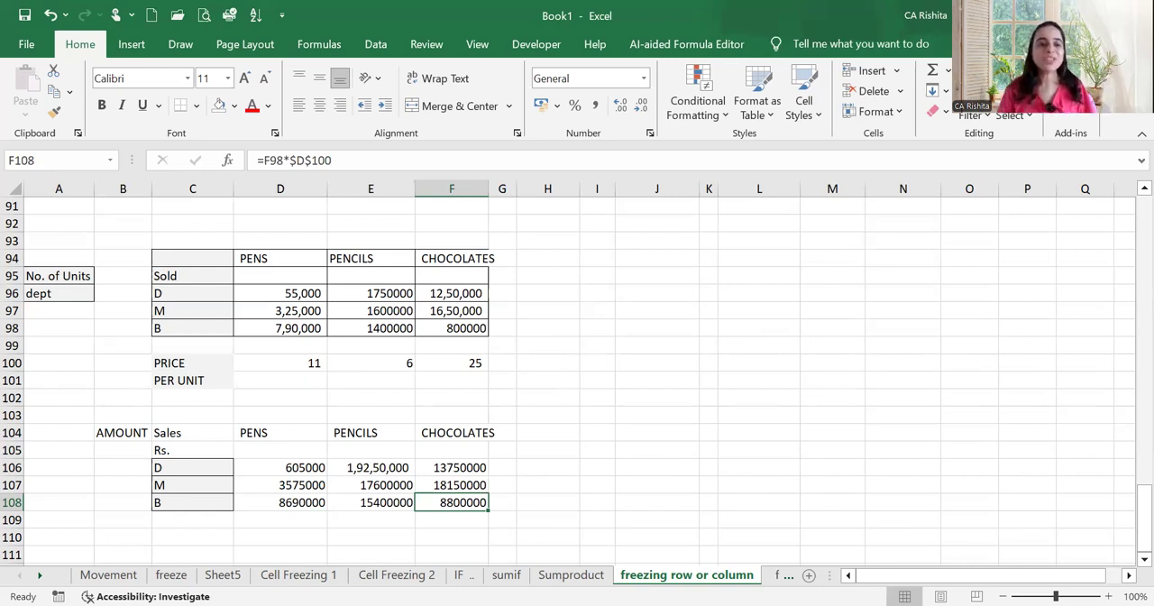
left_click(15, 364)
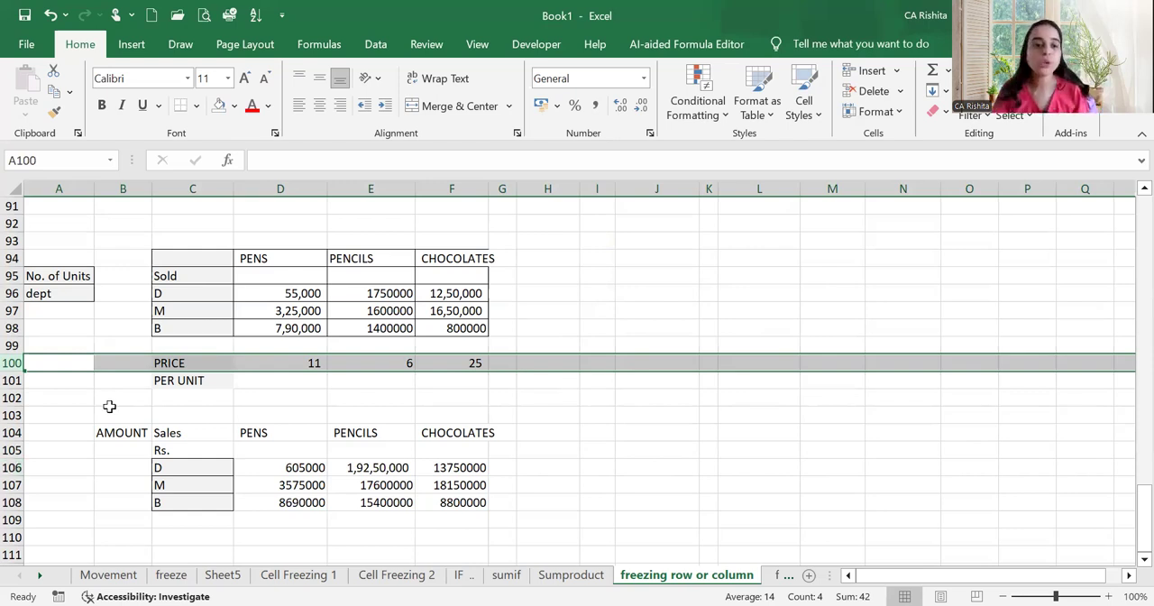
double_click(350, 466)
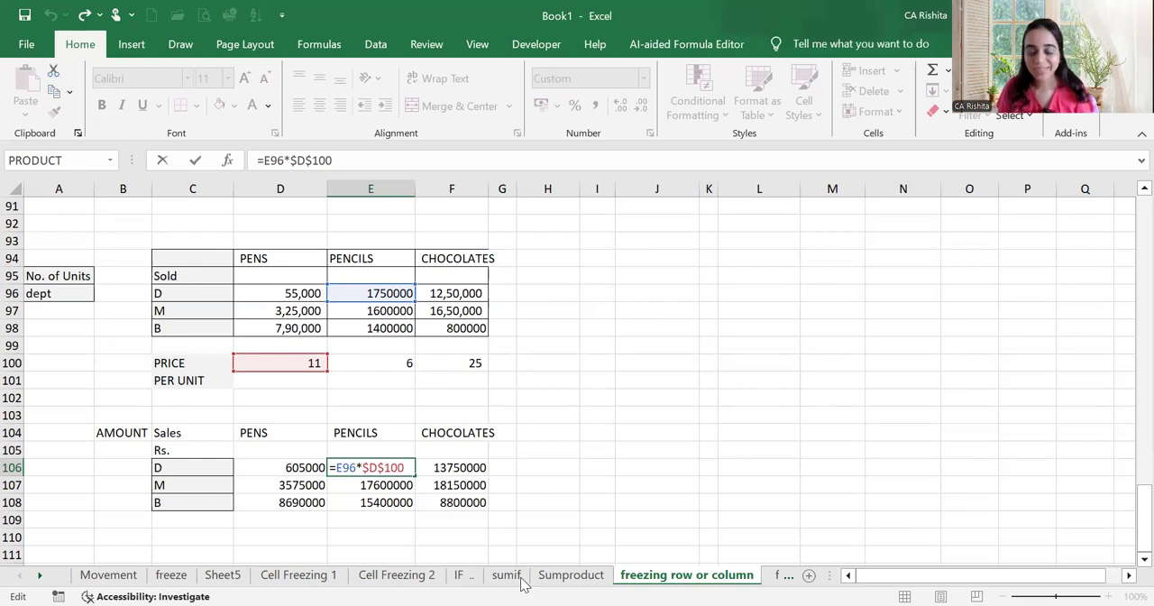
key("Return")
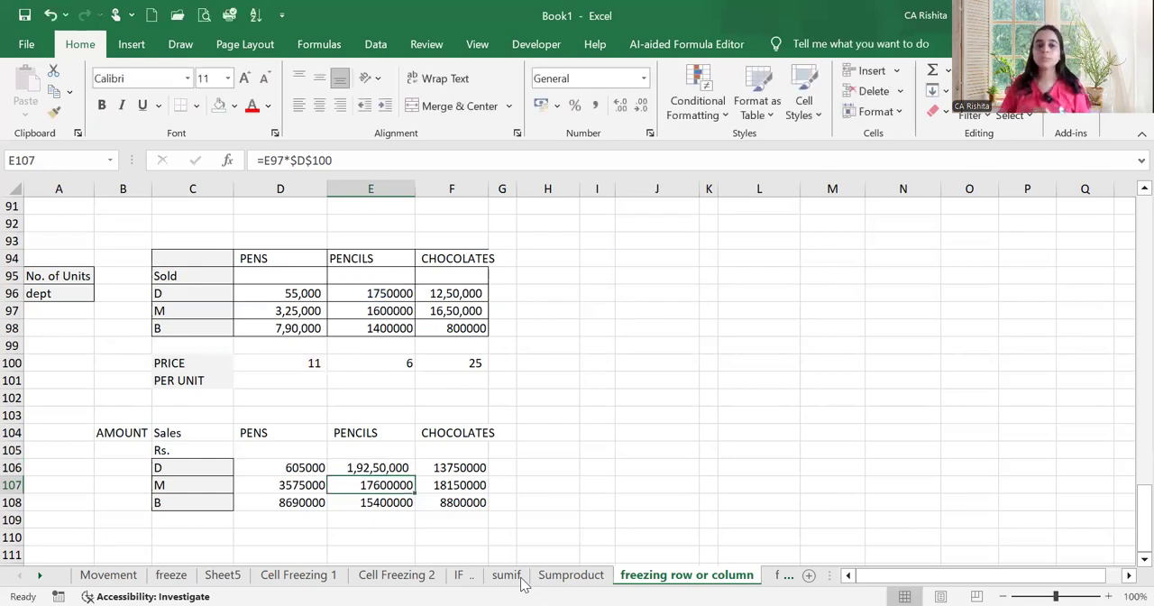
Cycle the price reference in D106 through its locking variants D$100, $D100, D100 and $D$100
double_click(298, 467)
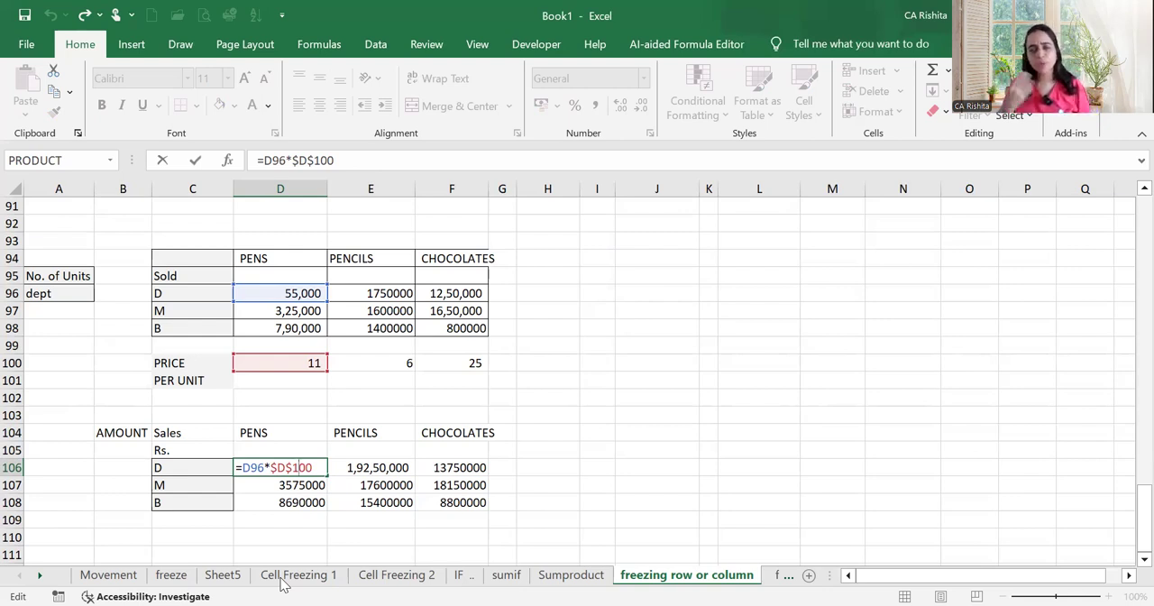
key("F4")
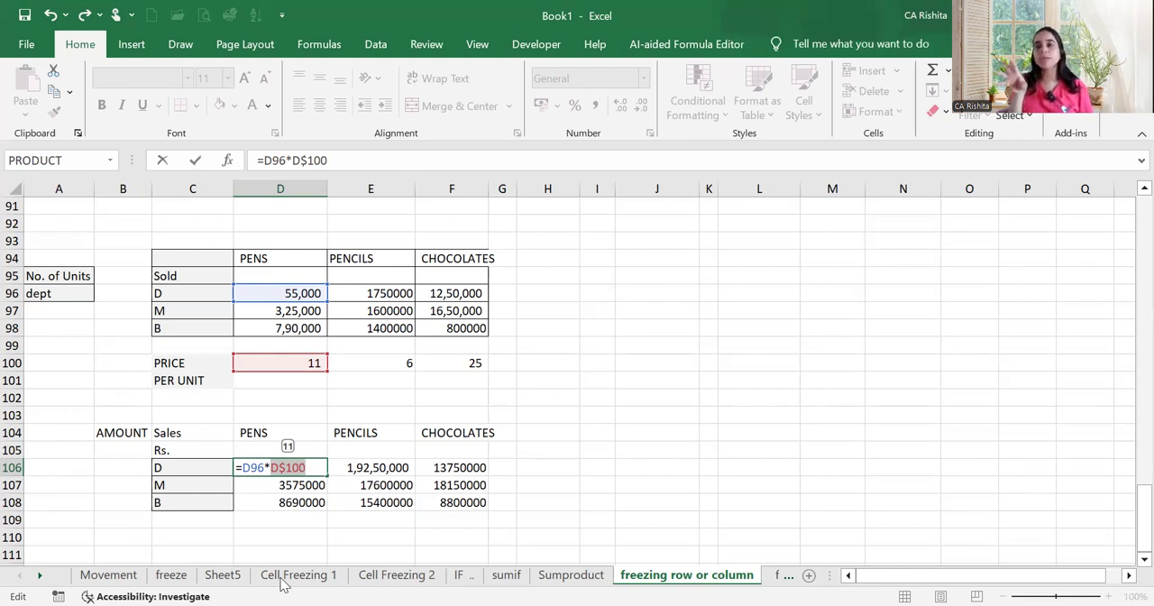
key("F4")
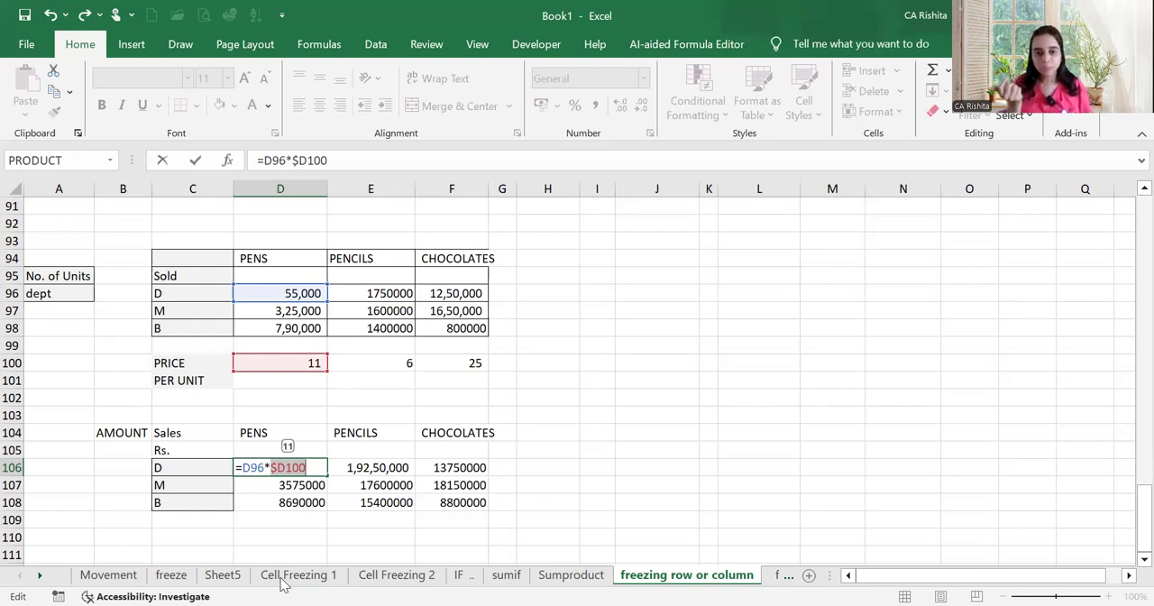
key("F4")
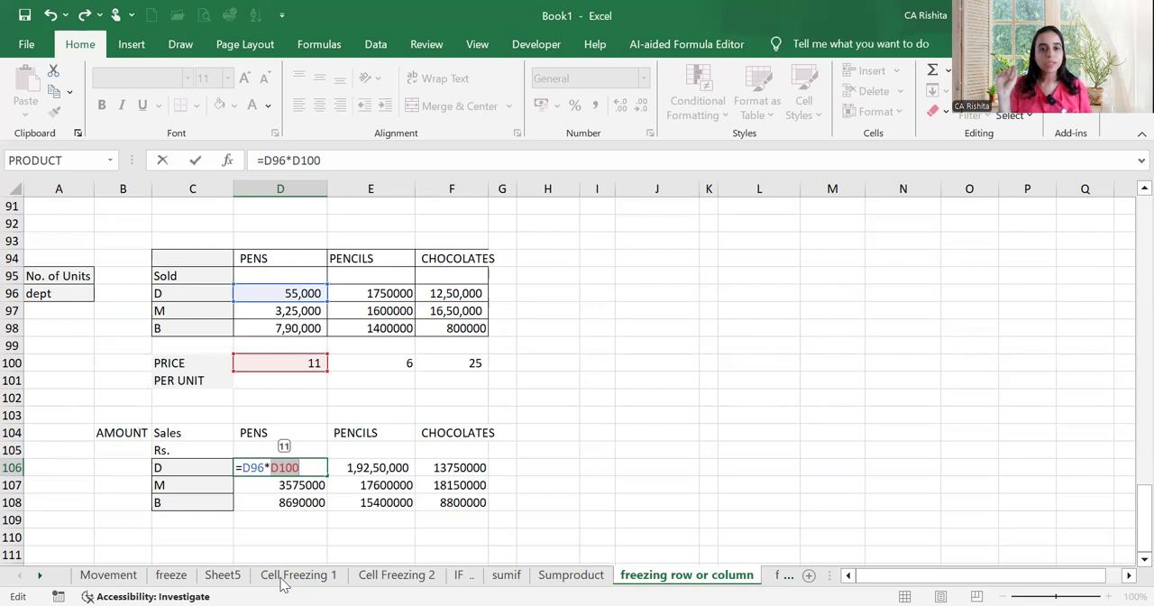
key("F4")
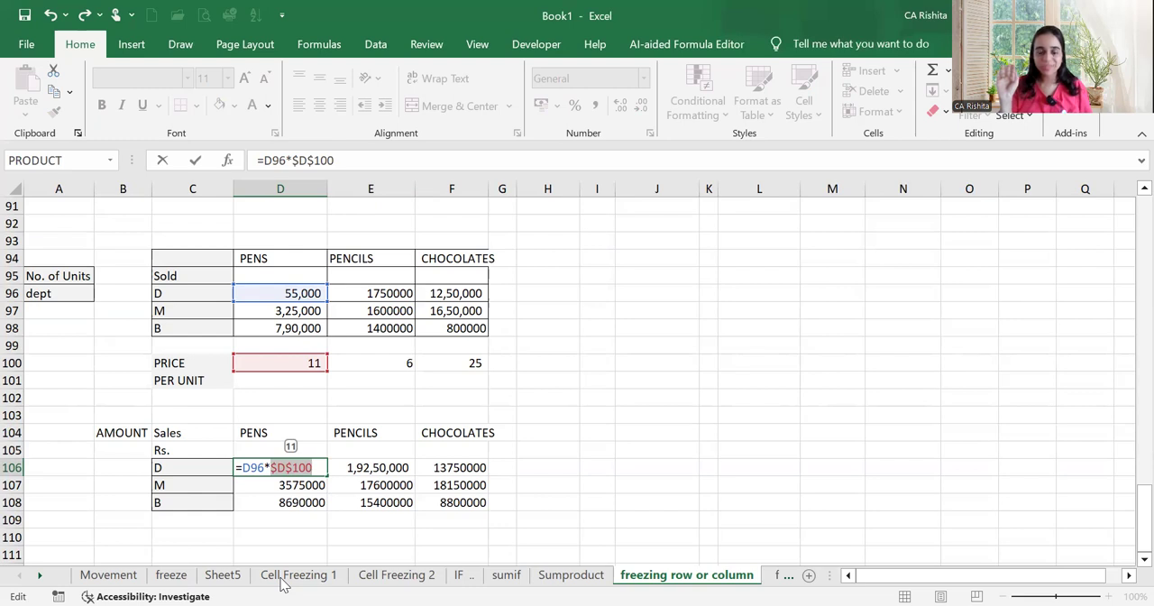
key("F4")
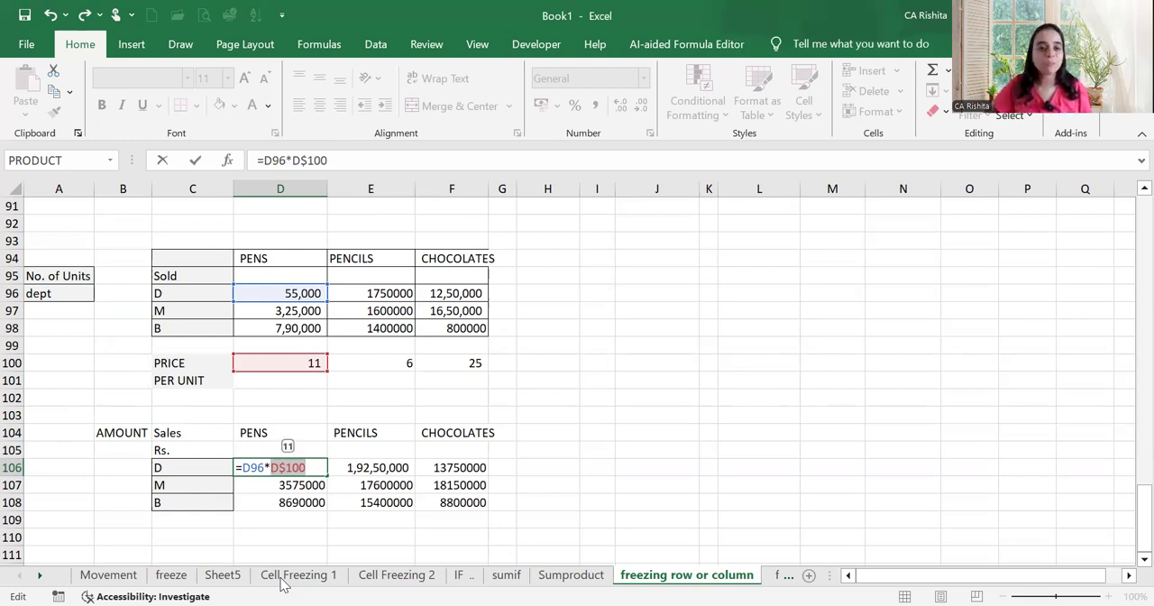
key("F4")
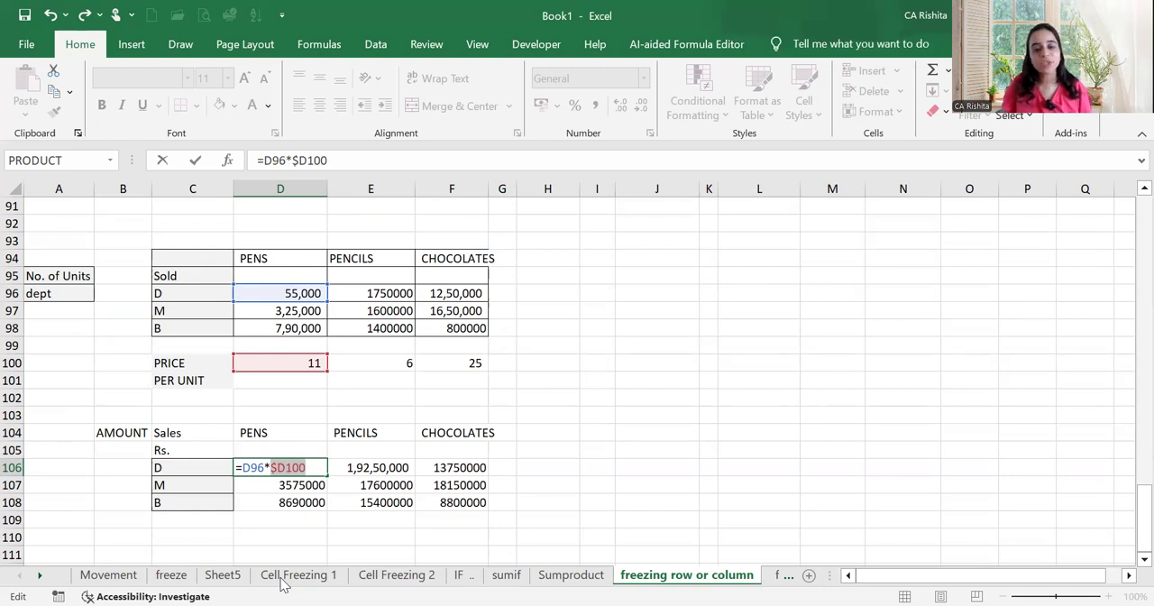
key("F4")
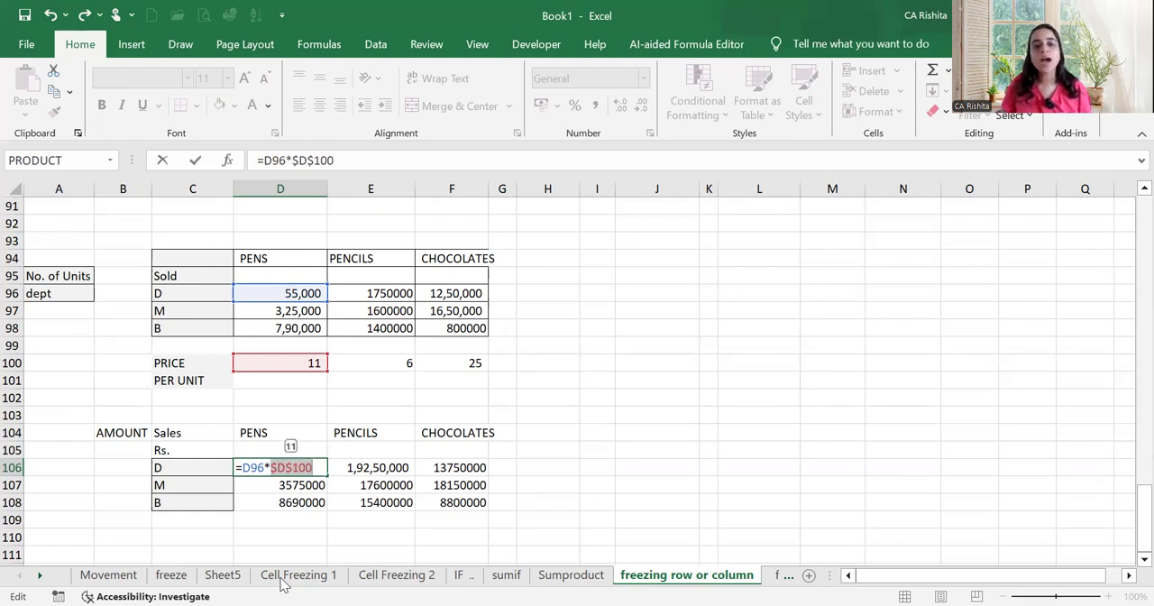
Lock only the row of the price reference in D106 as =D96*D$100 and fill the formula over D106:F108
key("F4")
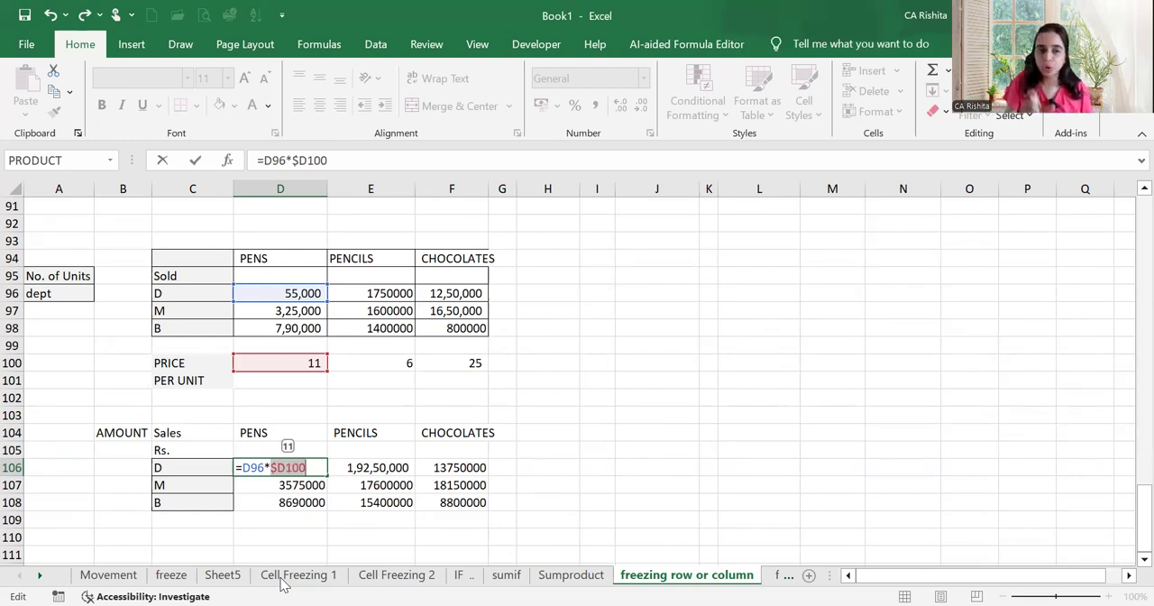
key("F4")
key("F4")
key("F4")
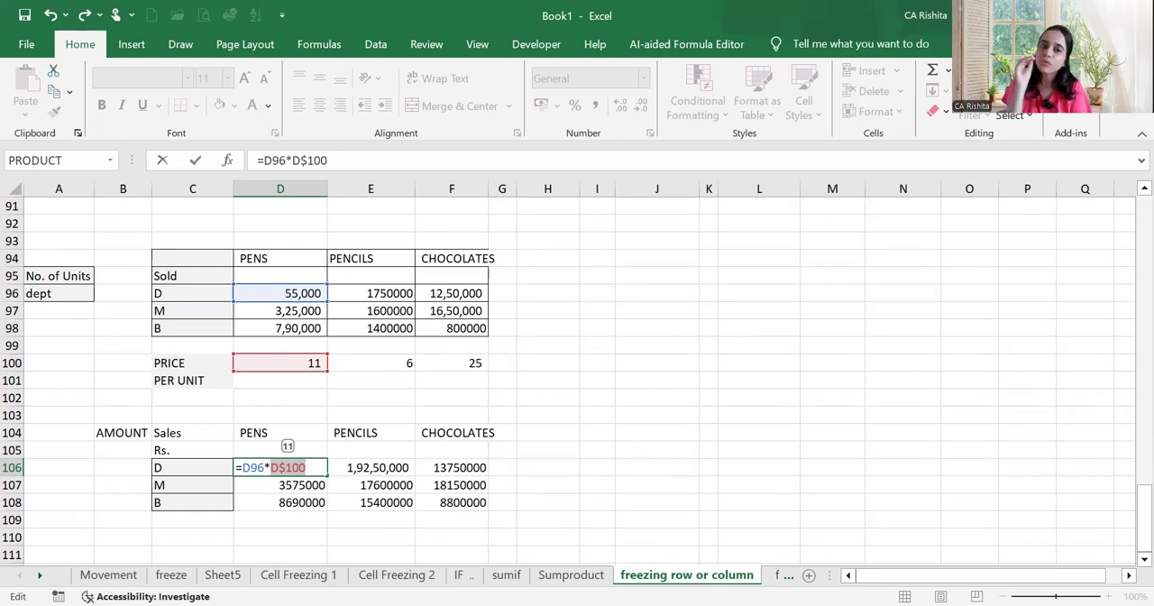
key("Return")
left_click(317, 470)
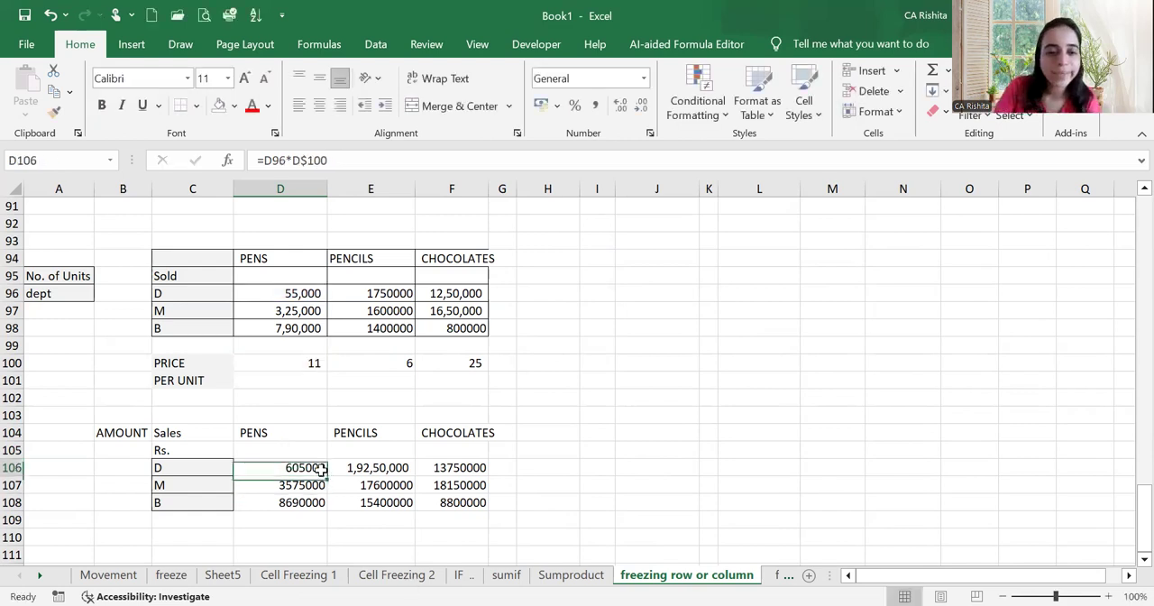
left_click_drag(325, 475, 489, 507)
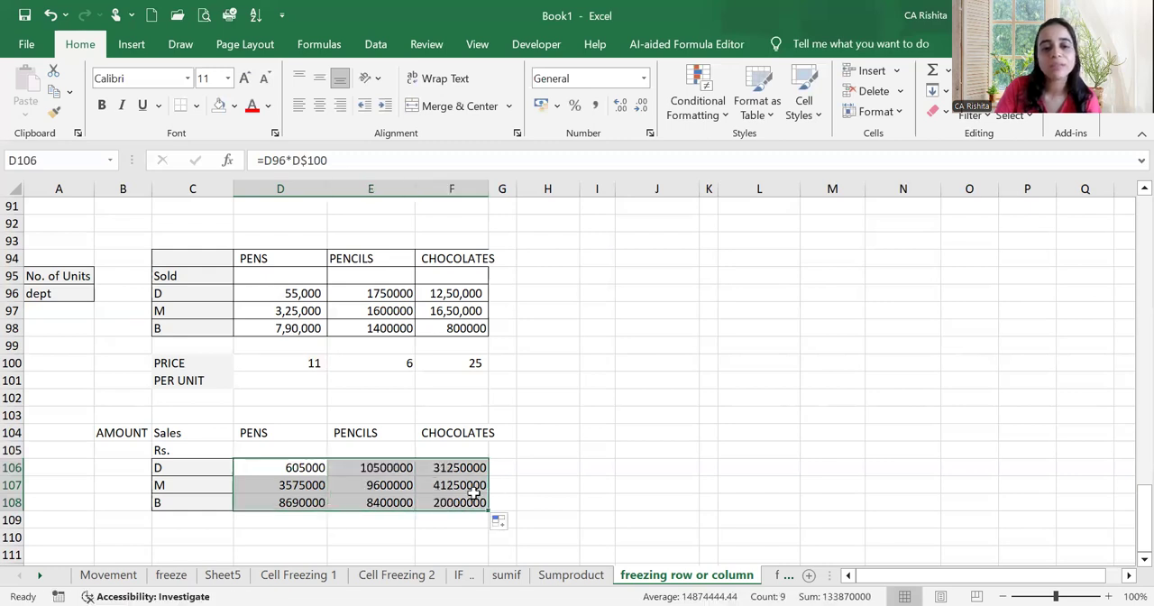
Check the row-locked price references in the pens formulas for departments M and B, D107 and D108
left_click(397, 468)
left_click(307, 486)
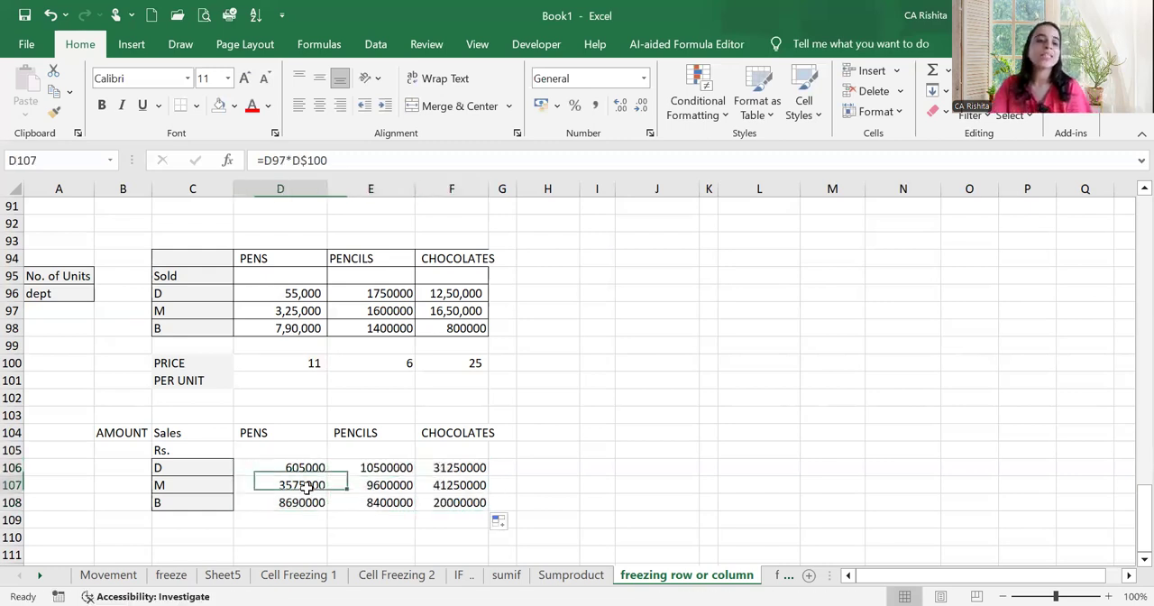
double_click(307, 485)
left_click(288, 500)
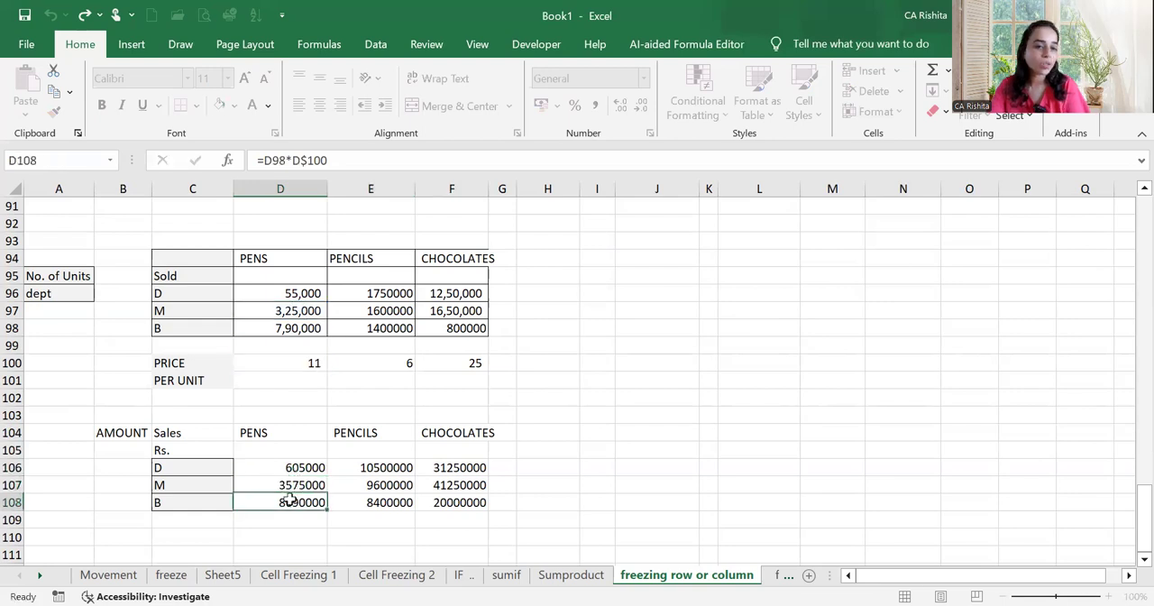
double_click(291, 500)
key("Return")
Check the row-locked price references in the pencils formula E107 and the chocolates formula F108
left_click(378, 482)
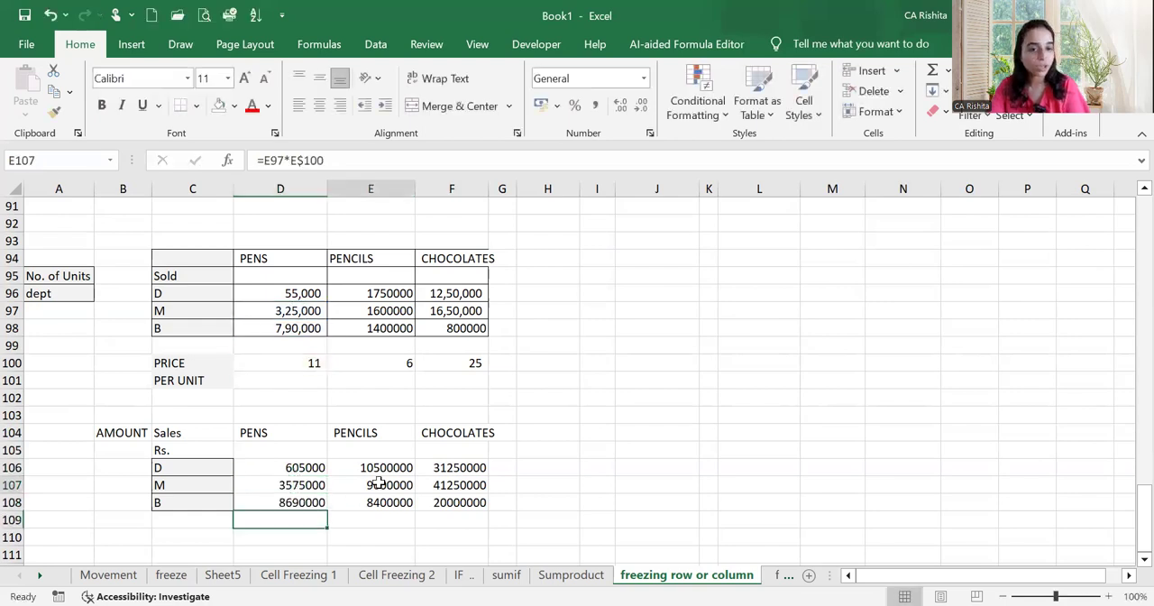
double_click(378, 484)
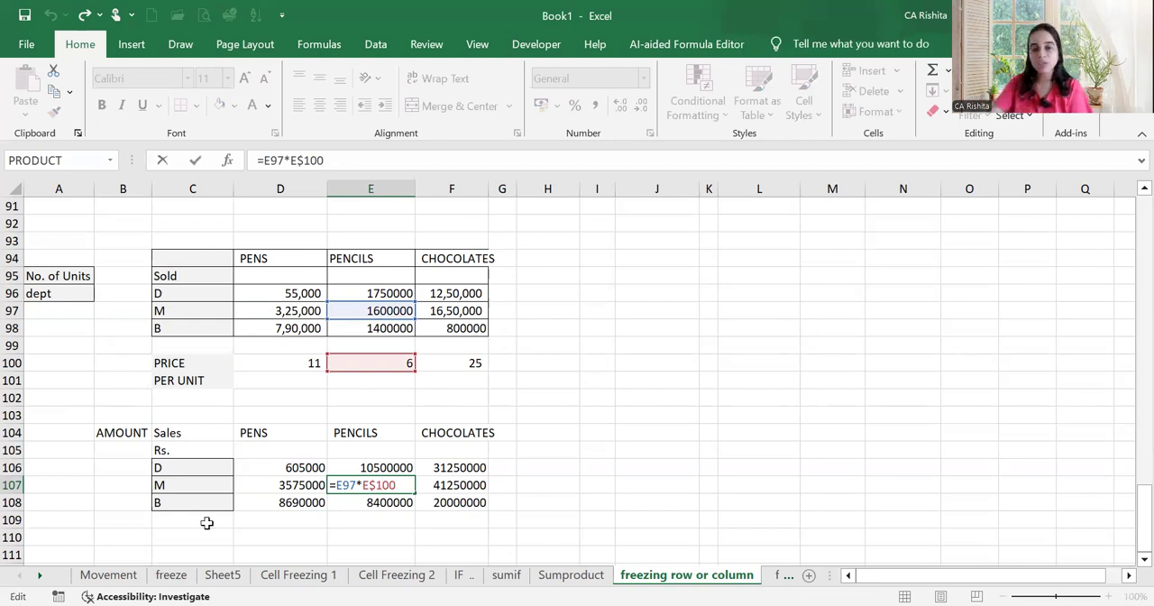
key("Return")
left_click(469, 502)
key("F2")
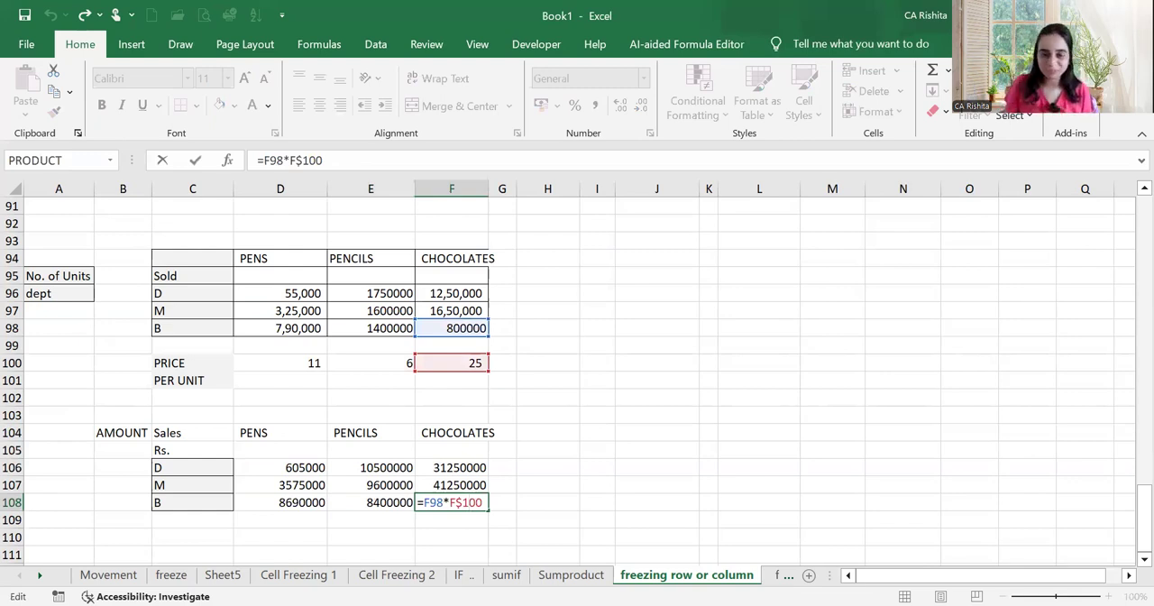
key("Return")
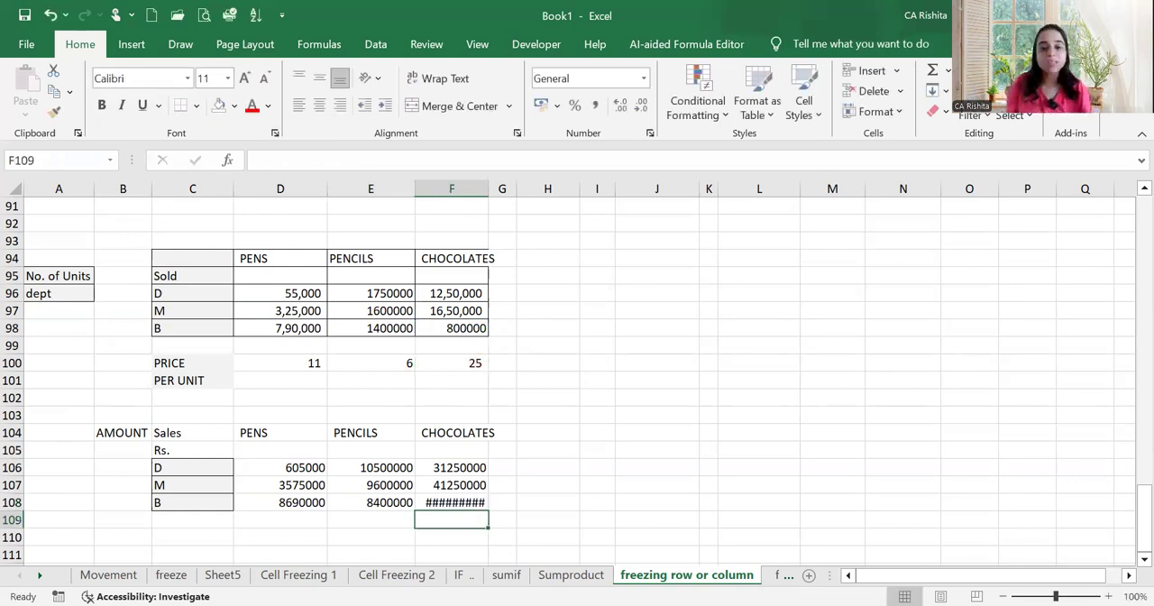
Autofit column F and check the row-locked price reference in department B's chocolates formula in F108
double_click(485, 187)
double_click(476, 503)
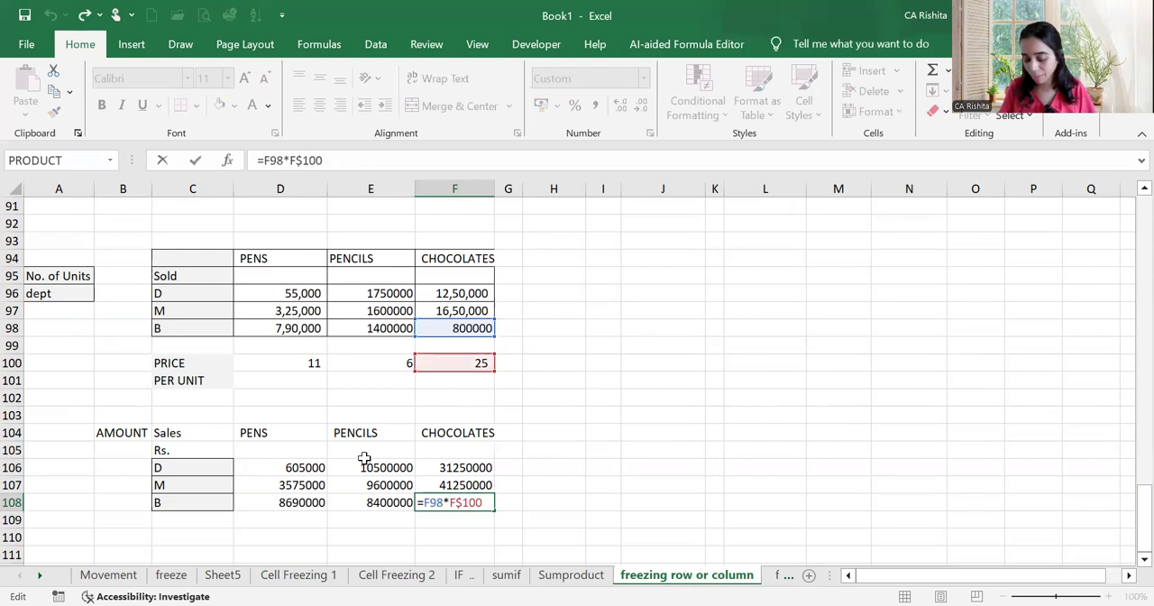
key("Return")
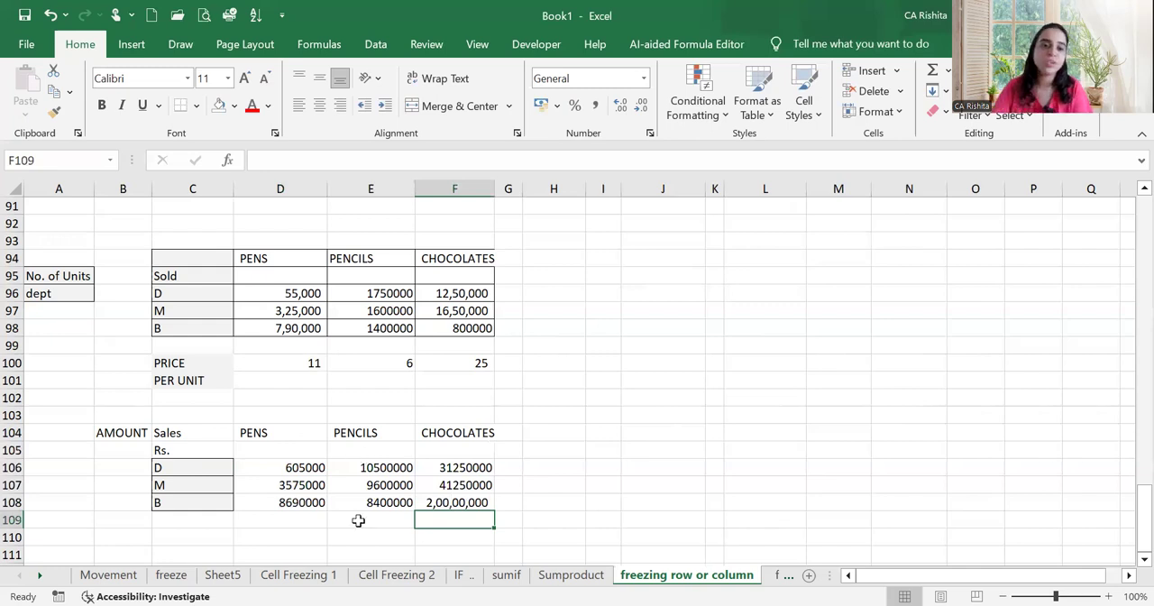
On the Cell Freezing 1 sheet, enter the Year 1 projection for Asset A in E4 as =D4+(C4*D4)
left_click(297, 575)
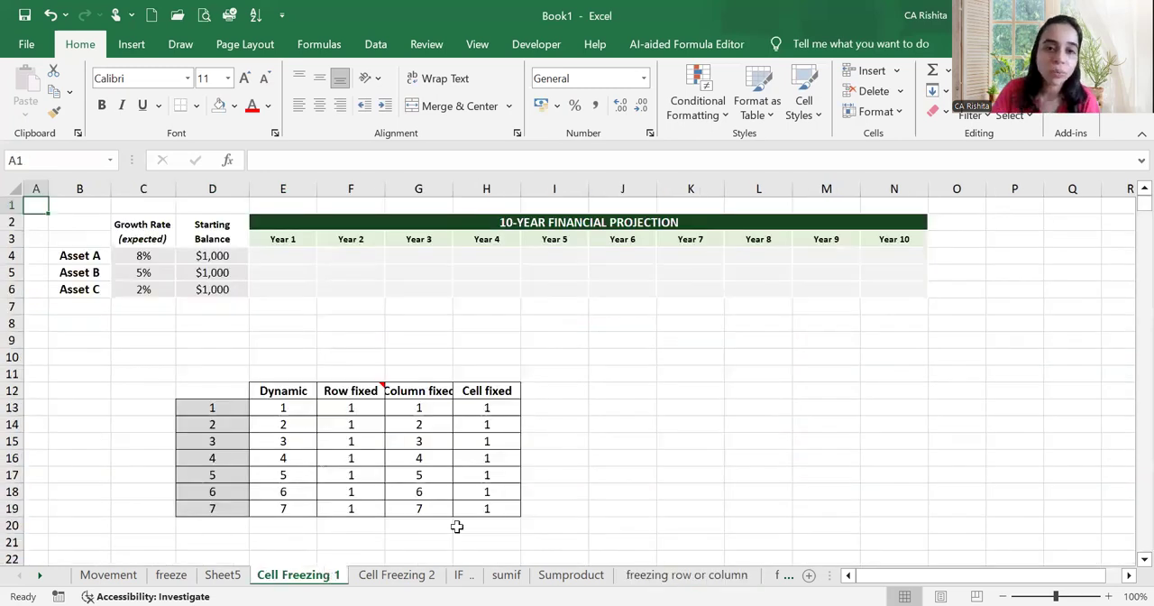
left_click(289, 257)
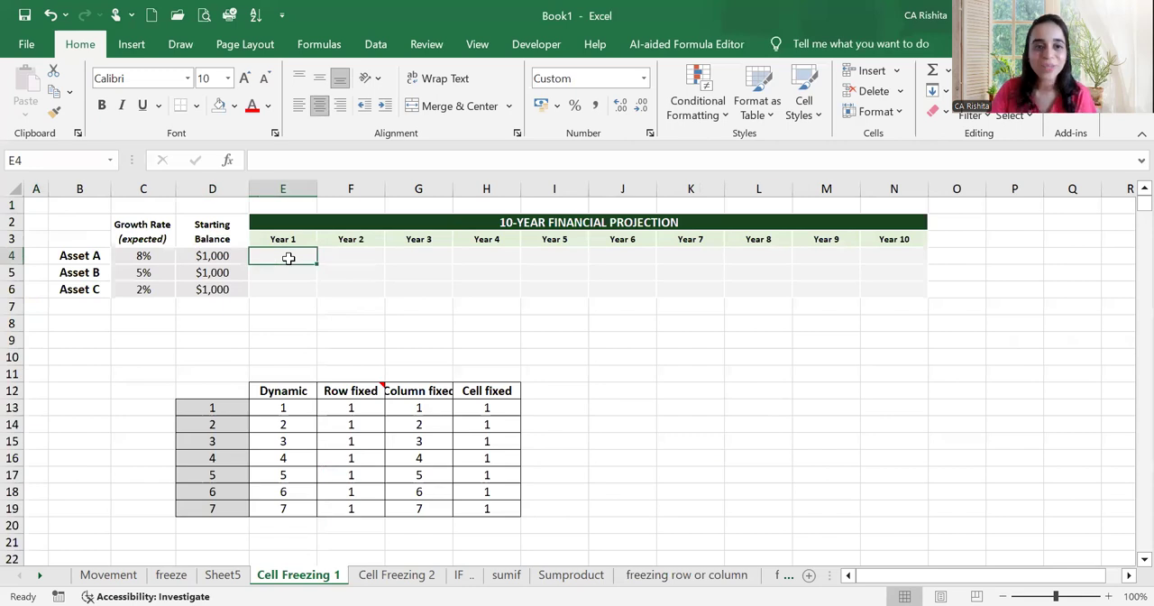
type("=")
left_click(212, 256)
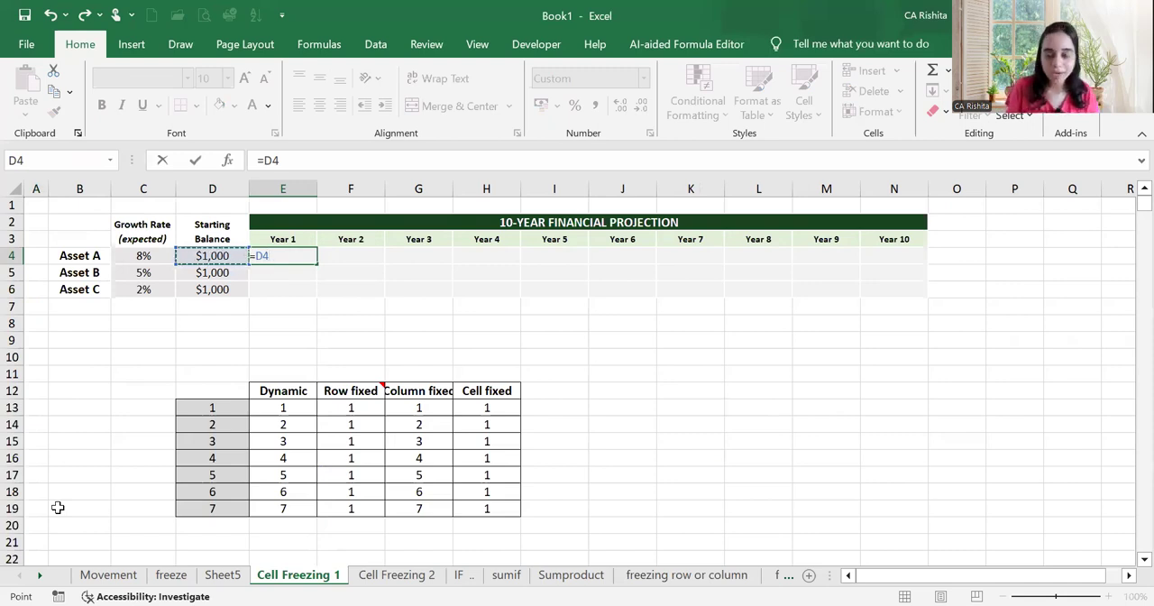
type("+(")
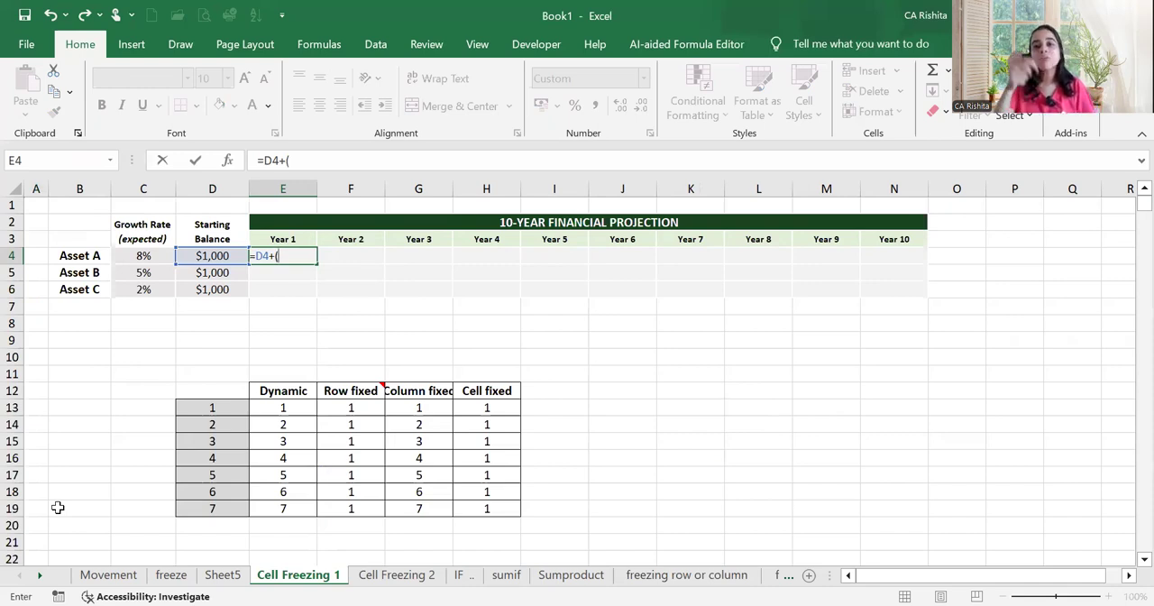
left_click(141, 255)
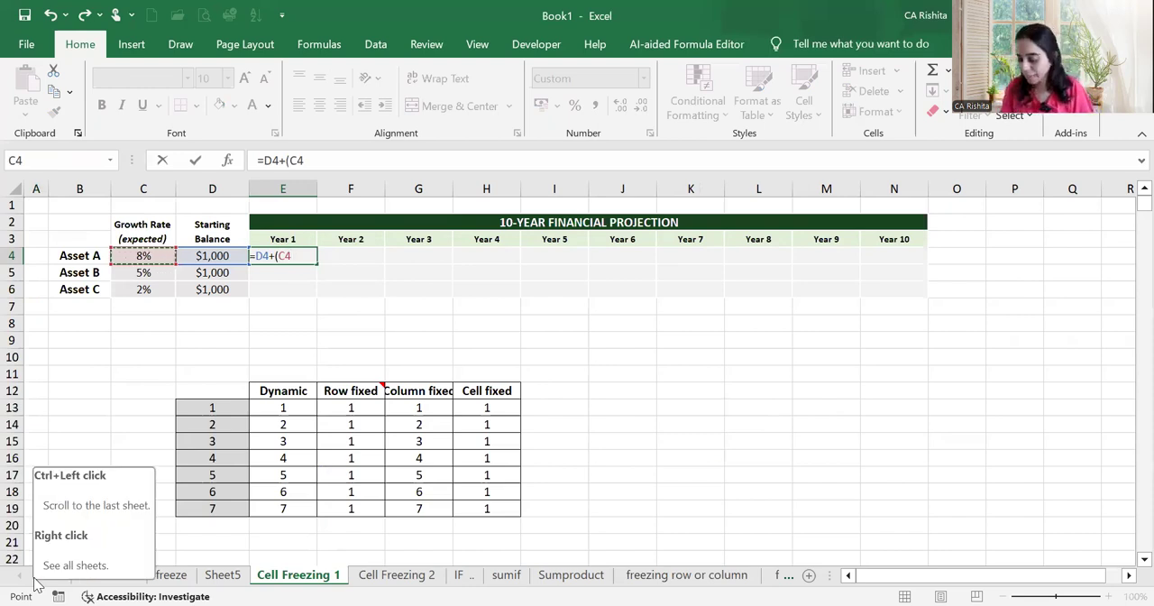
type("*")
key("Left")
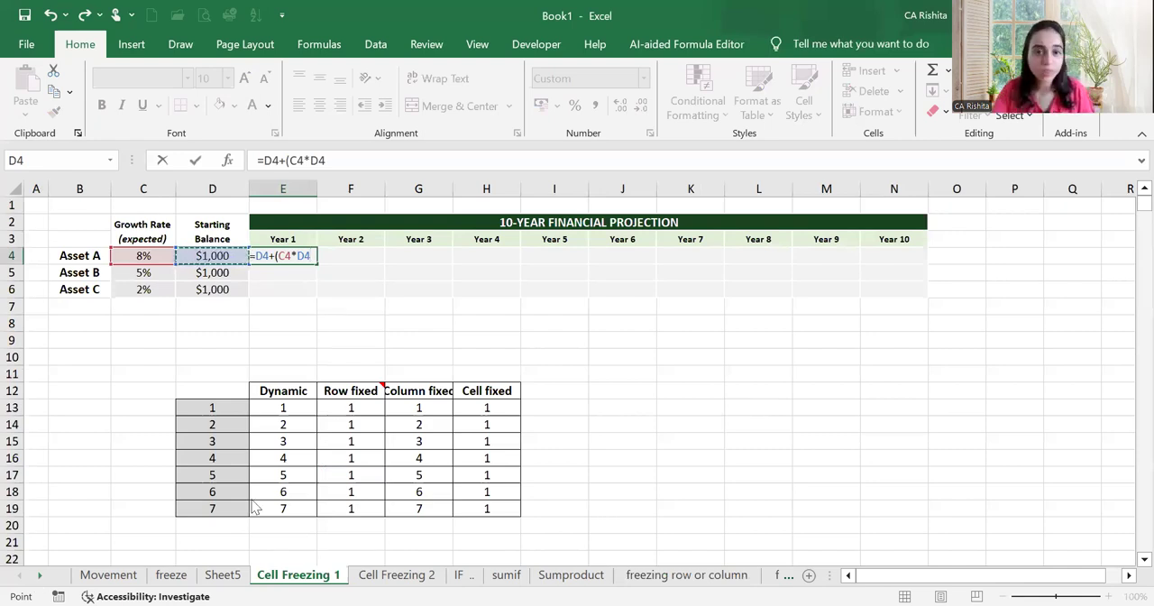
key("Return")
key("Return")
Fill Asset A's Year 1 formula across to Year 7 in K4 and check the shifted references in H4
left_click_drag(317, 263, 746, 264)
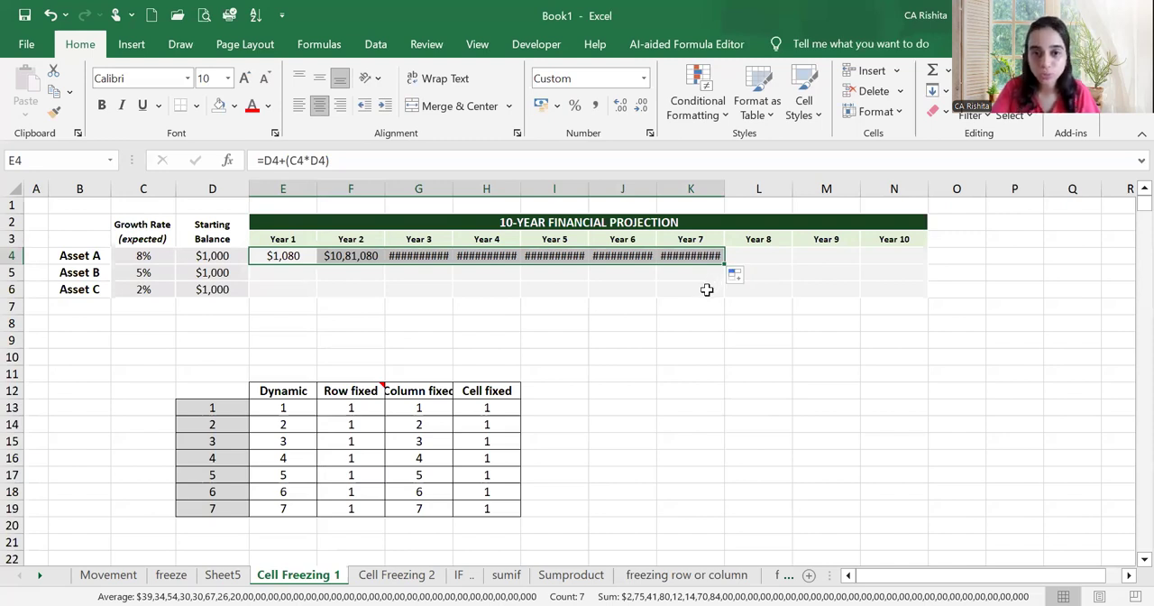
double_click(499, 255)
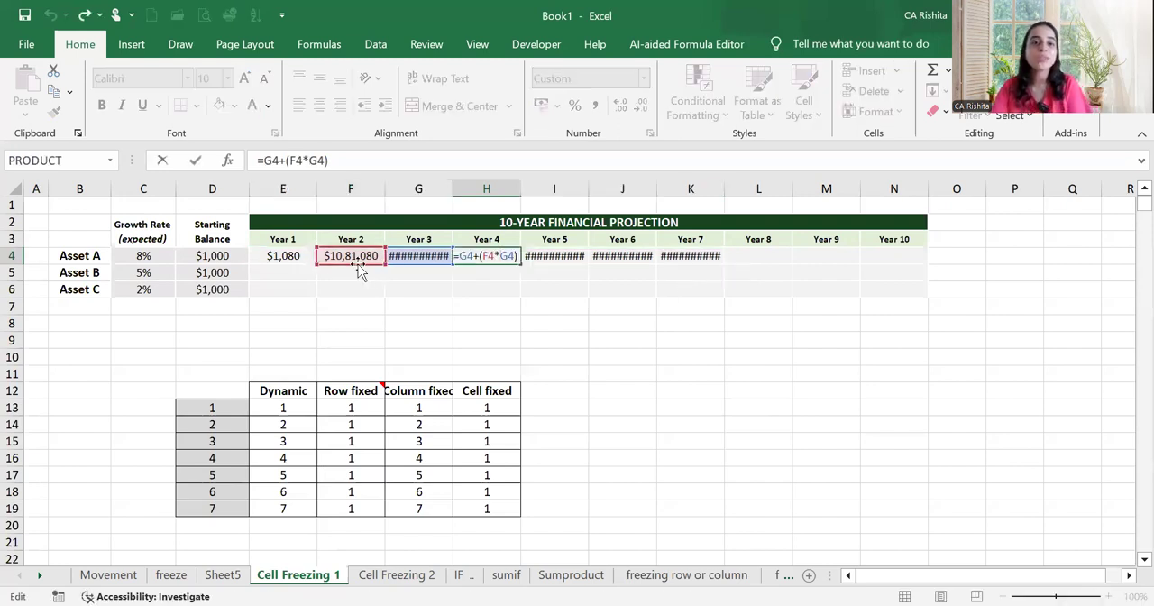
Make the growth-rate reference in E4 absolute, giving =D4+($C$4*D4)
left_click(287, 255)
double_click(287, 255)
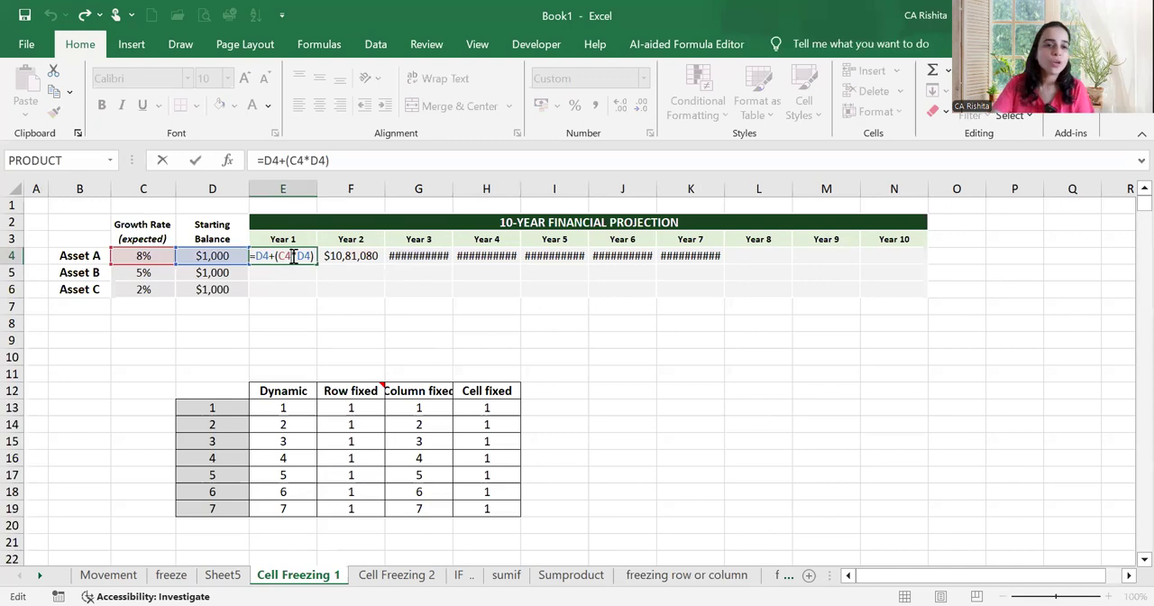
left_click(287, 259)
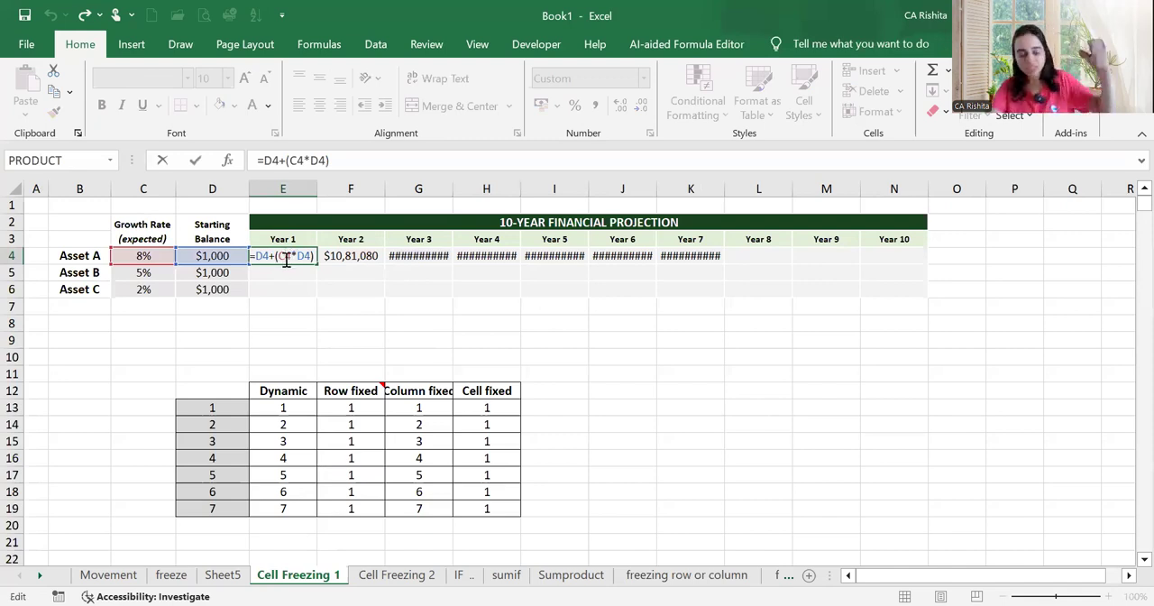
key("F4")
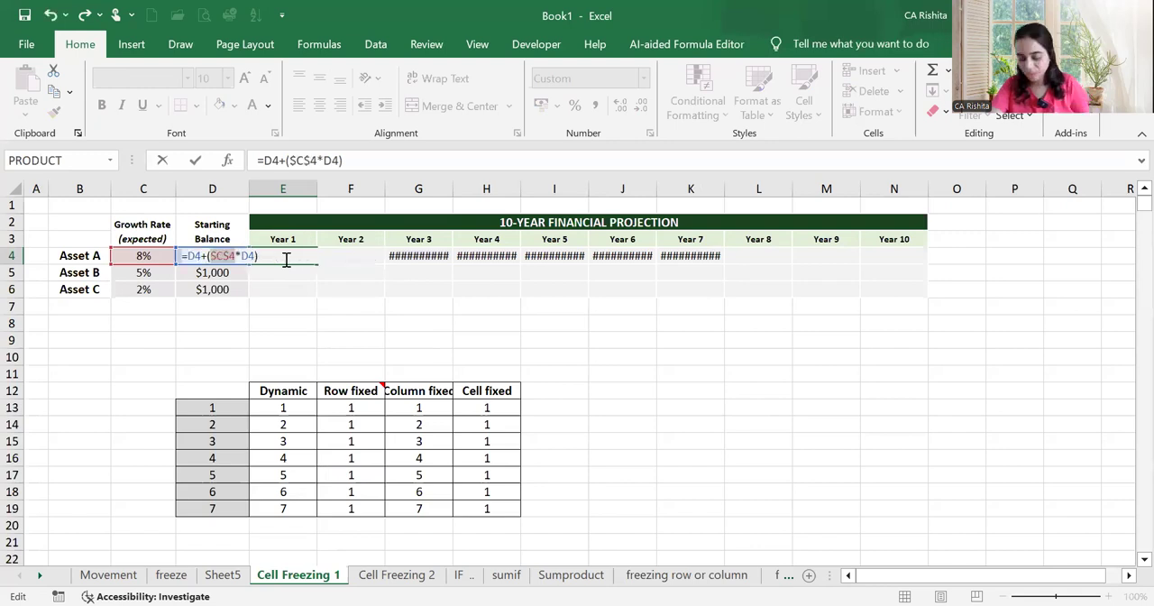
key("Return")
Fill the E4 formula with the absolute growth rate across to K4 and check the reference in K4
left_click(298, 258)
left_click_drag(317, 263, 712, 257)
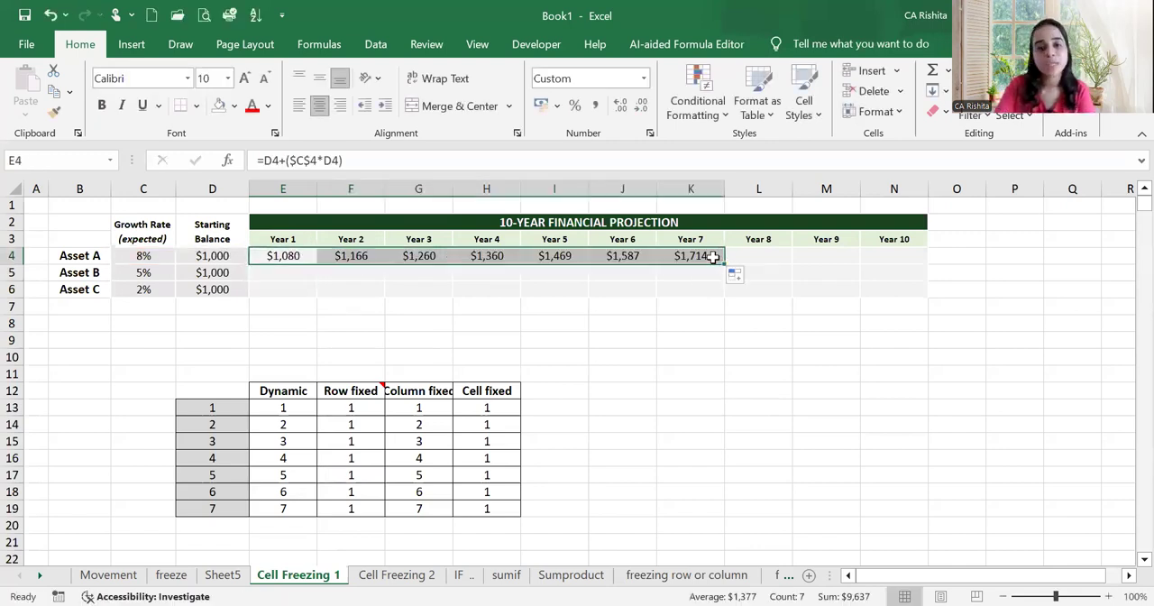
double_click(712, 258)
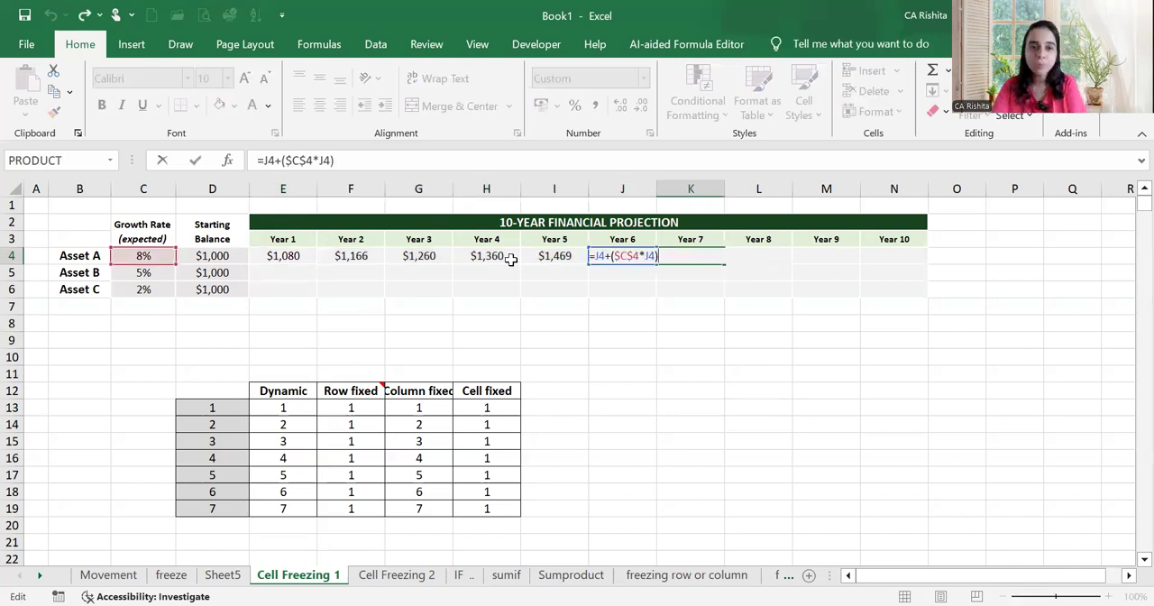
key("Return")
Try filling the Year 1 and Year 2 formulas down to row 7, check E5, and clear the surplus cells in row 7
left_click_drag(301, 256, 389, 309)
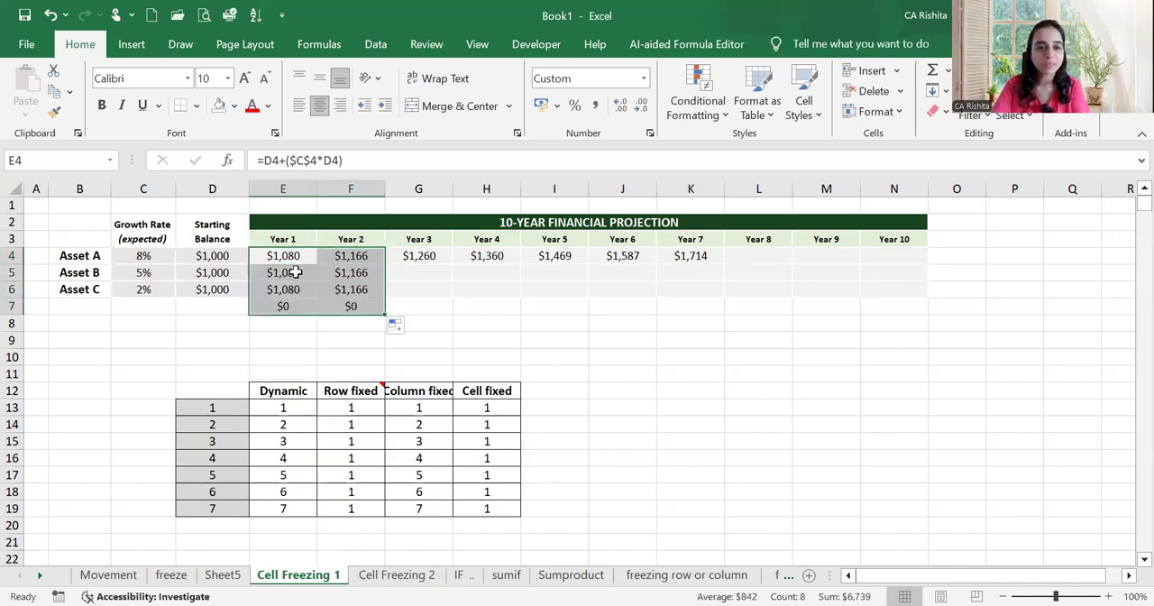
double_click(296, 273)
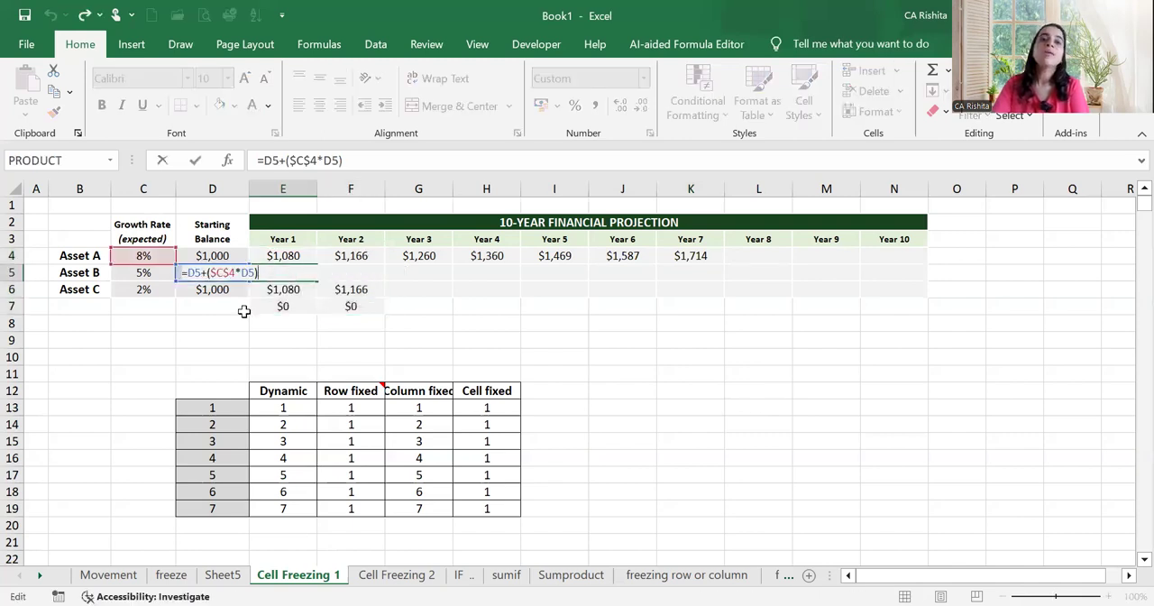
key("Return")
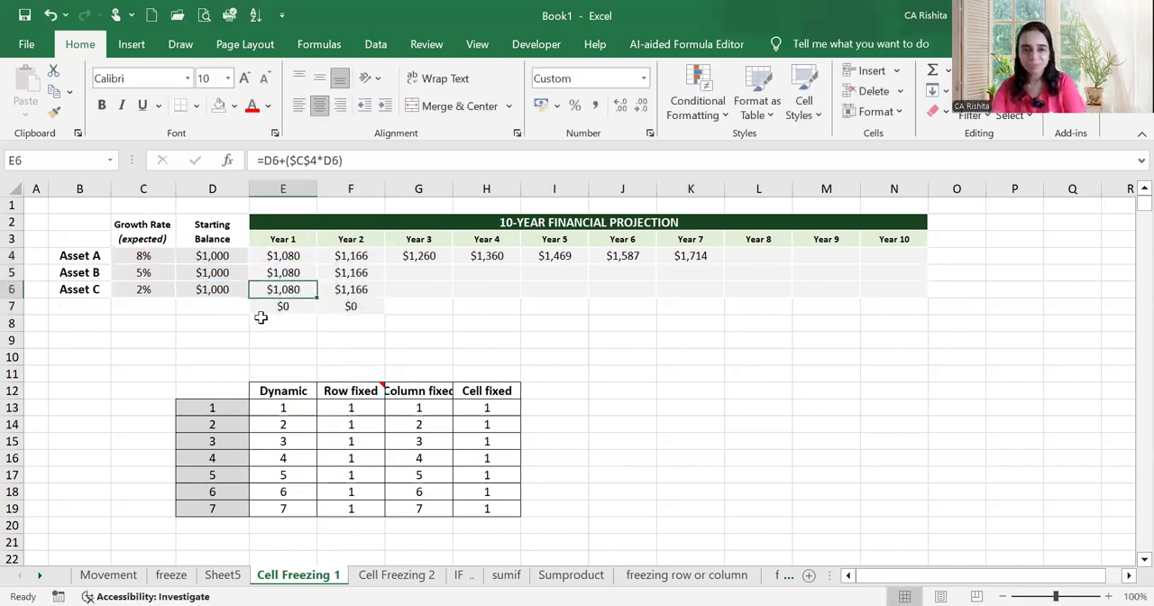
left_click_drag(250, 315, 432, 318)
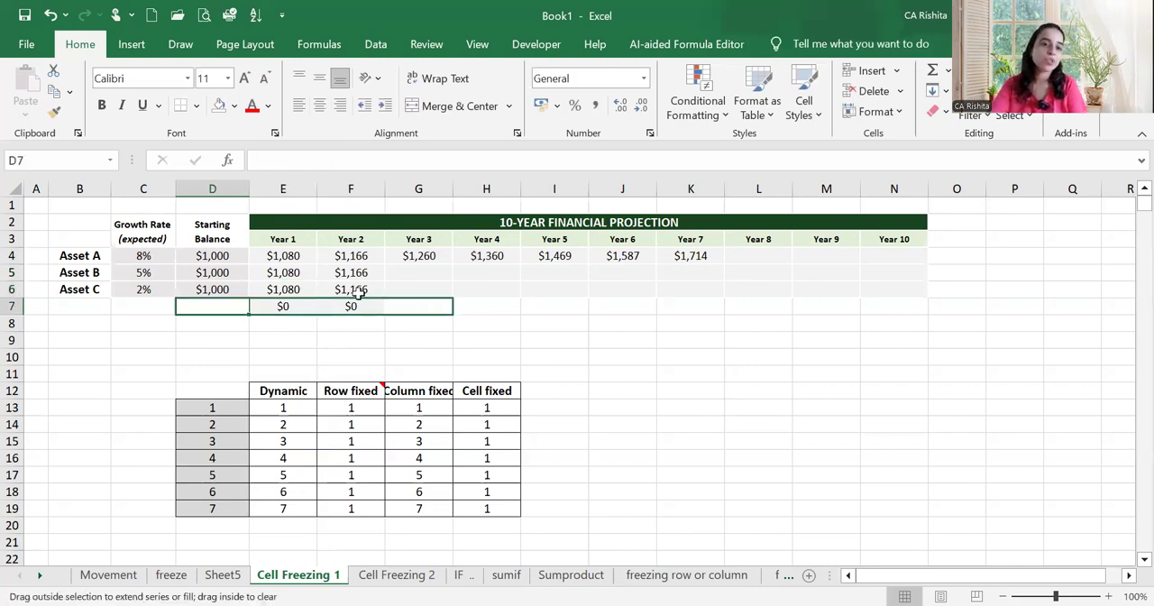
Lock only the column of the growth-rate reference in E4 as =D4+($C4*D4) and fill the formula over E4:N6
double_click(300, 259)
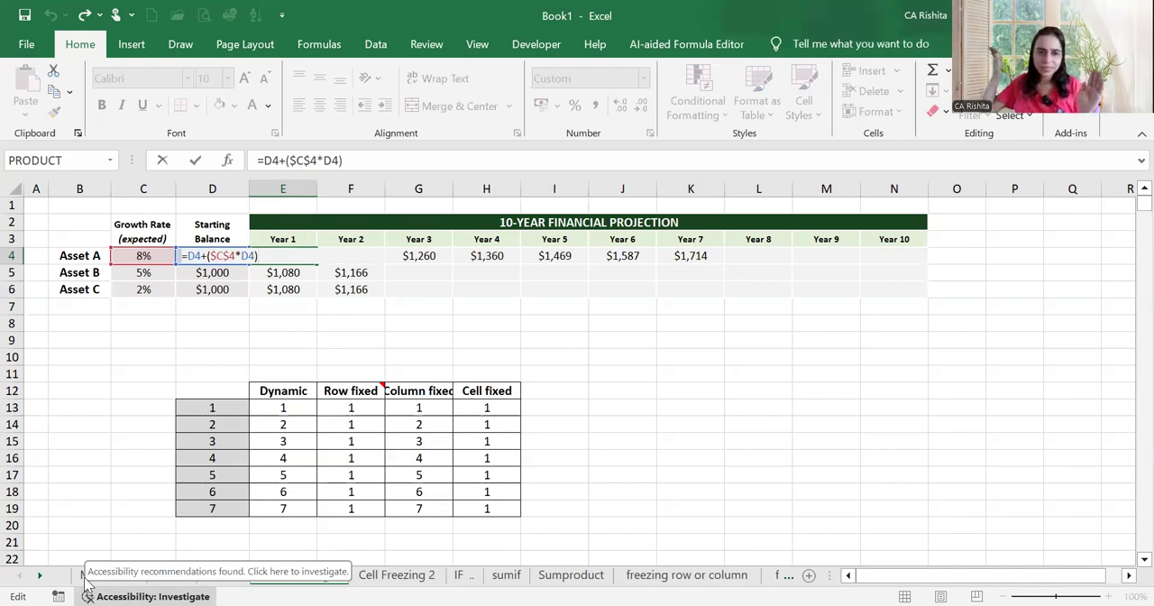
left_click(219, 256)
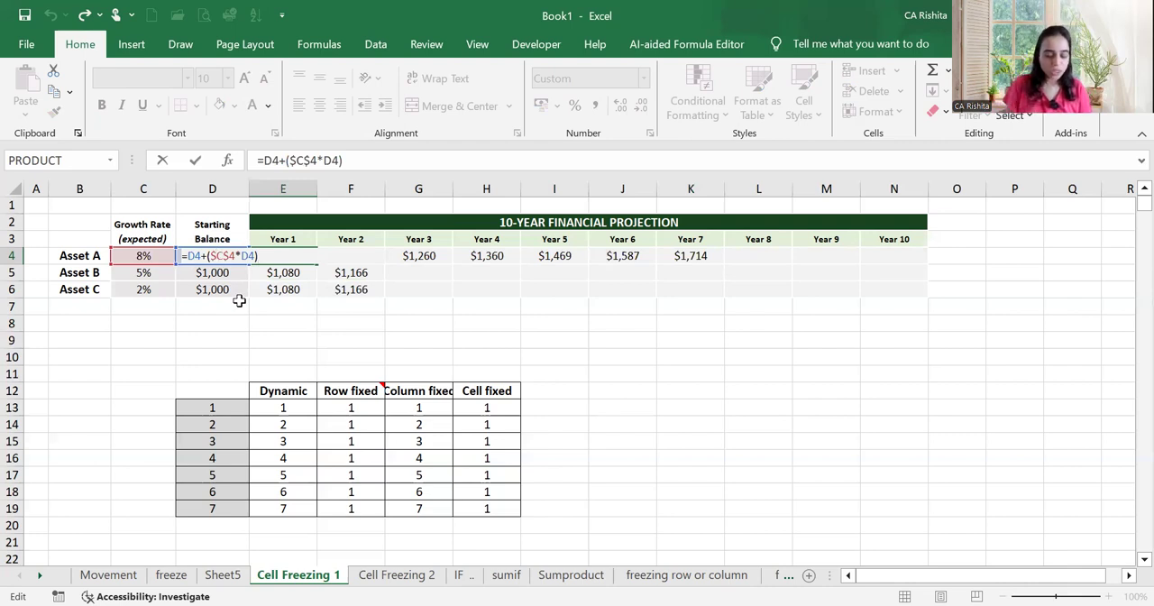
key("BackSpace")
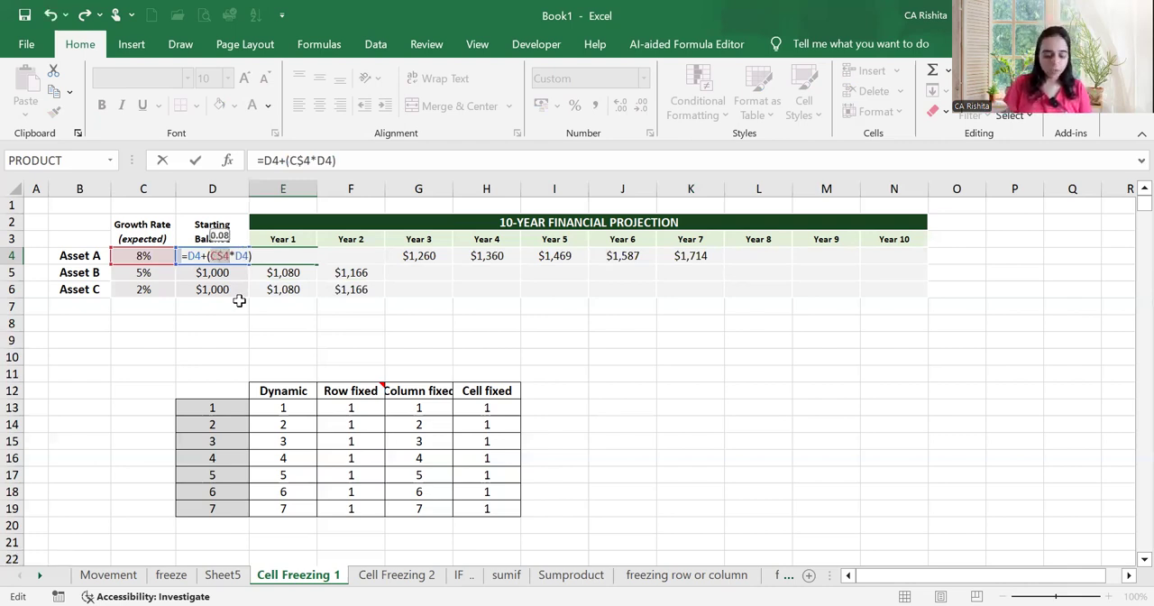
key("F4")
key("F4")
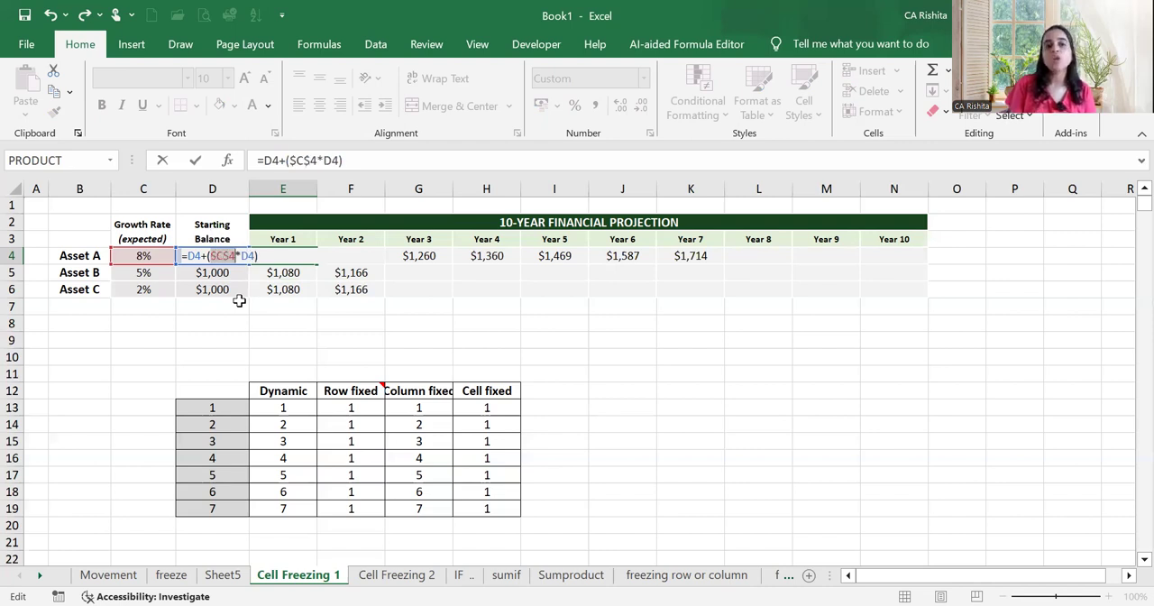
key("F4")
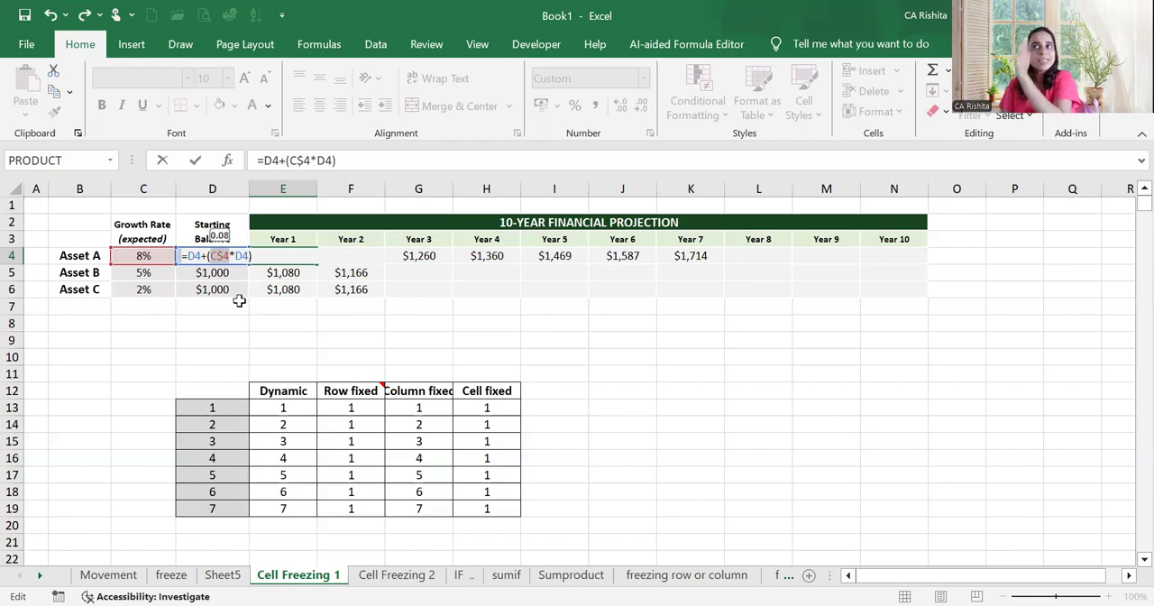
key("F4")
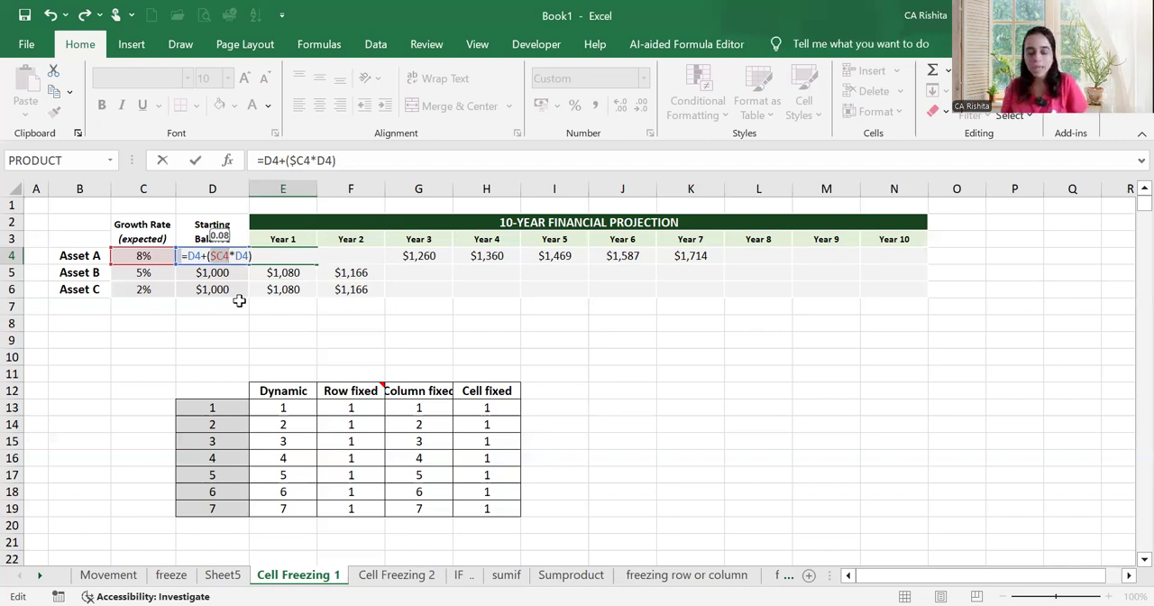
key("Return")
left_click(312, 256)
left_click_drag(314, 261, 956, 336)
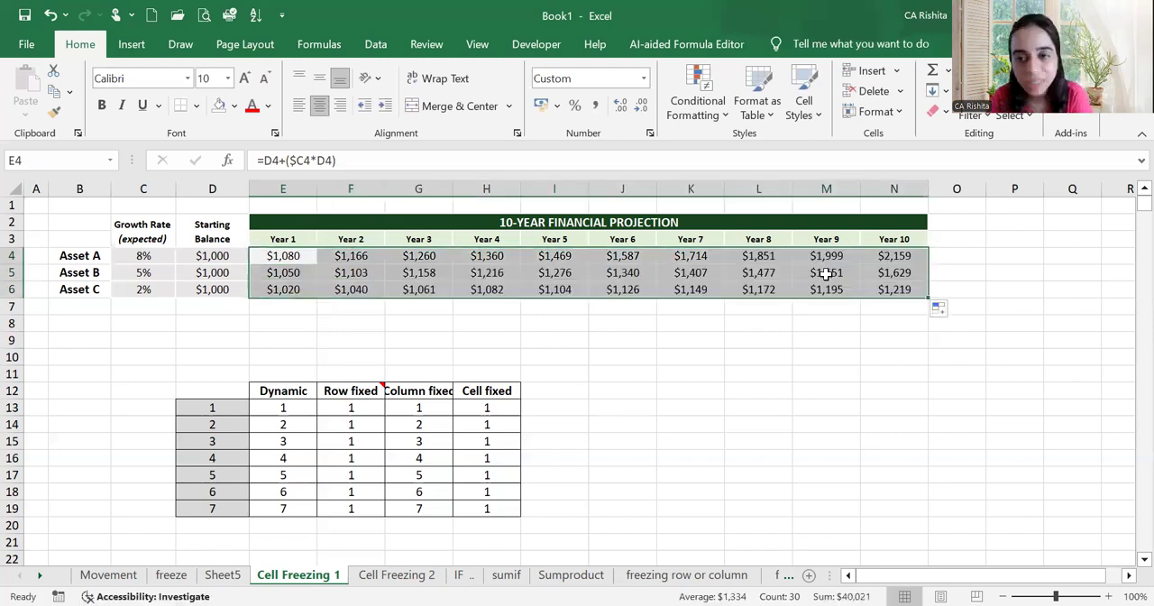
Check the column-locked growth-rate references in Asset B's Year 9 formula, M5, and Asset A's Year 10 formula, N4
double_click(826, 272)
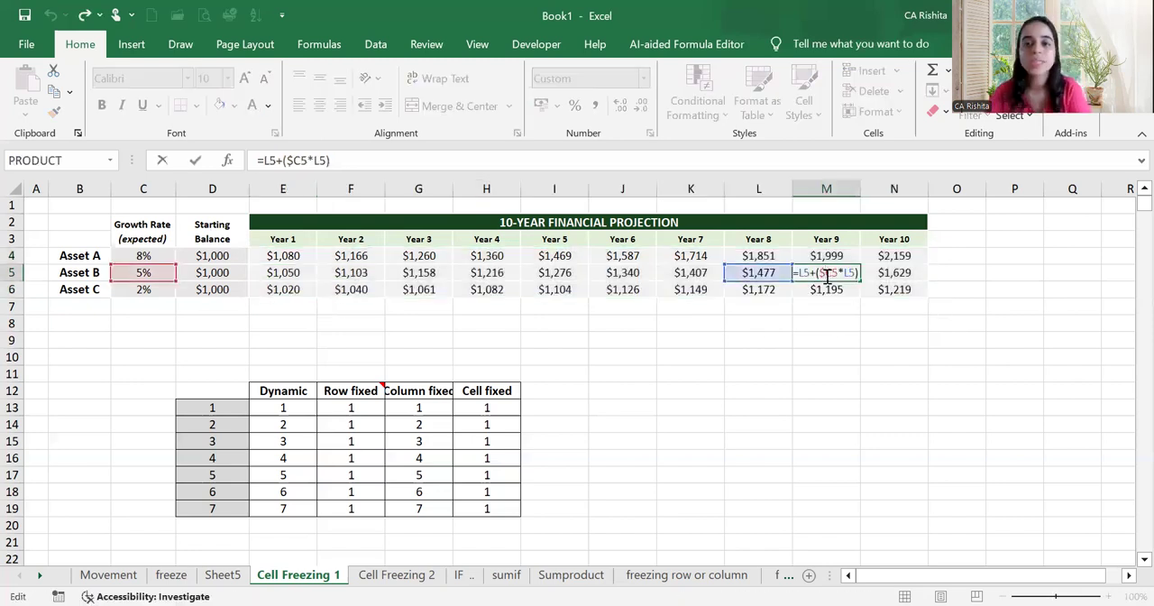
key("Return")
left_click(901, 257)
double_click(902, 257)
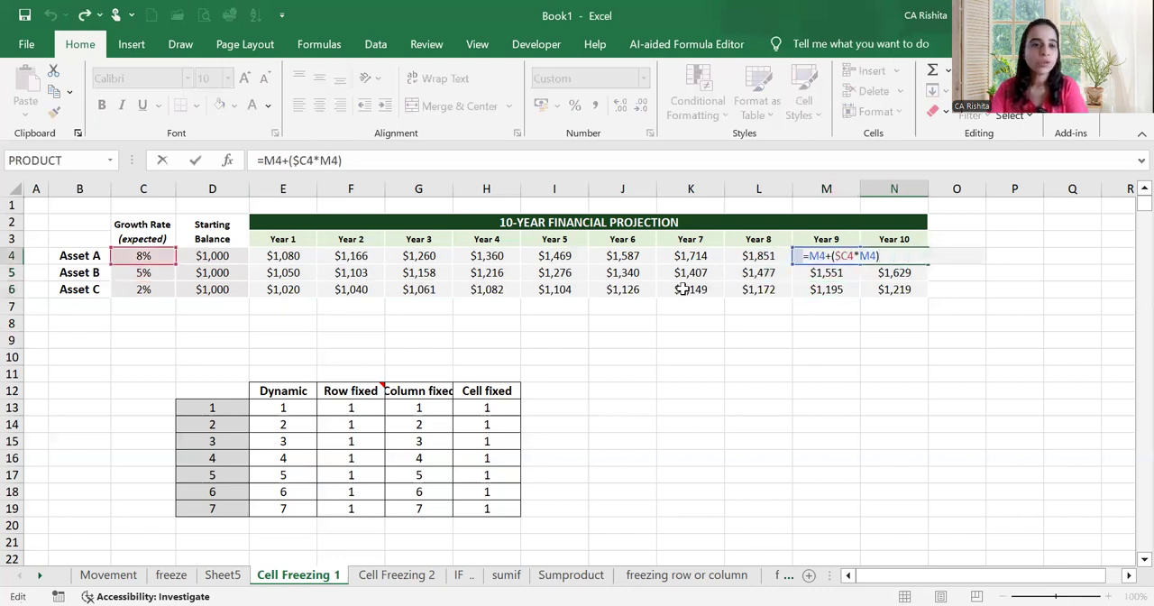
key("Return")
Recheck Asset B's Year 9 formula in M5 and examine Asset C's Year 7 formula in K6
left_click(822, 271)
double_click(823, 270)
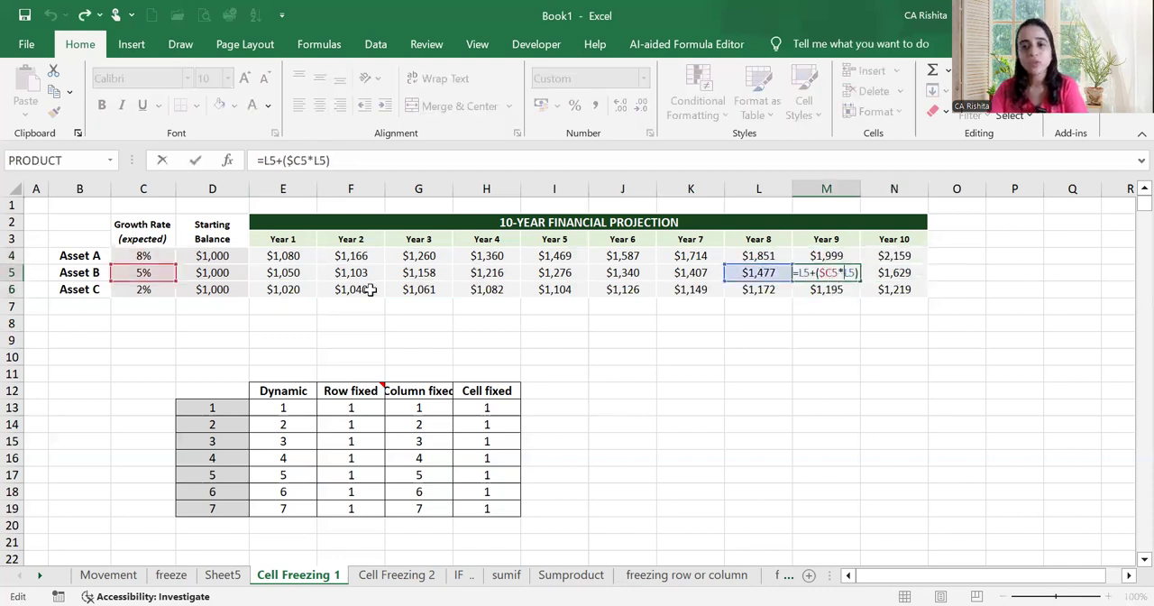
left_click(689, 296)
double_click(697, 292)
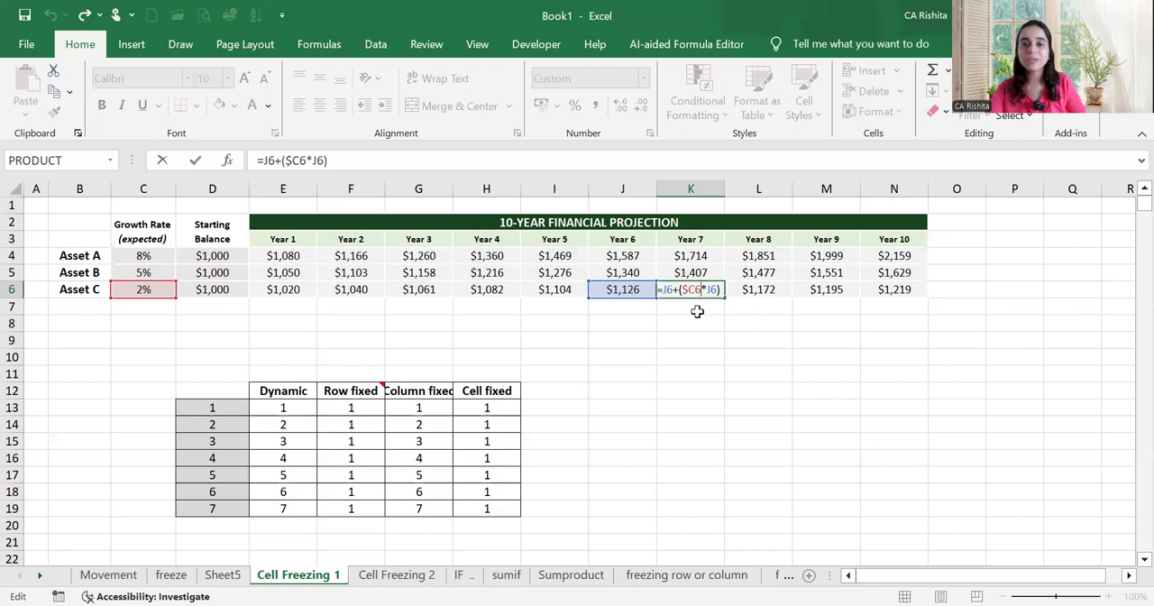
key("Return")
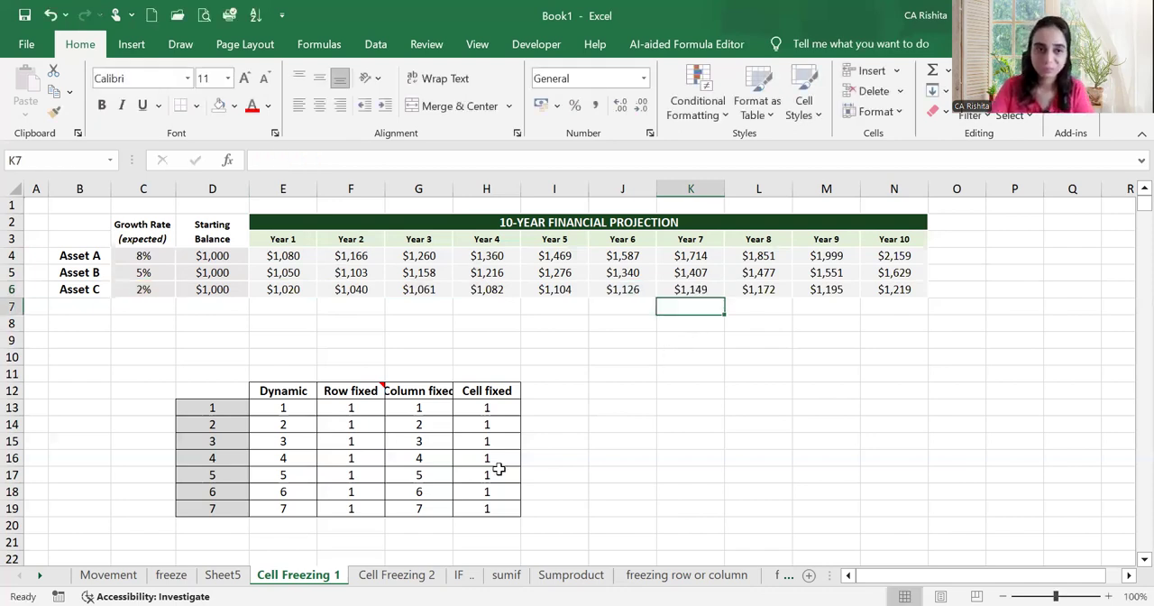
Open the Cell Freezing 2 sheet and adjust its row heights, making row 3 and the revenue rows taller and row 2 shorter
left_click(396, 576)
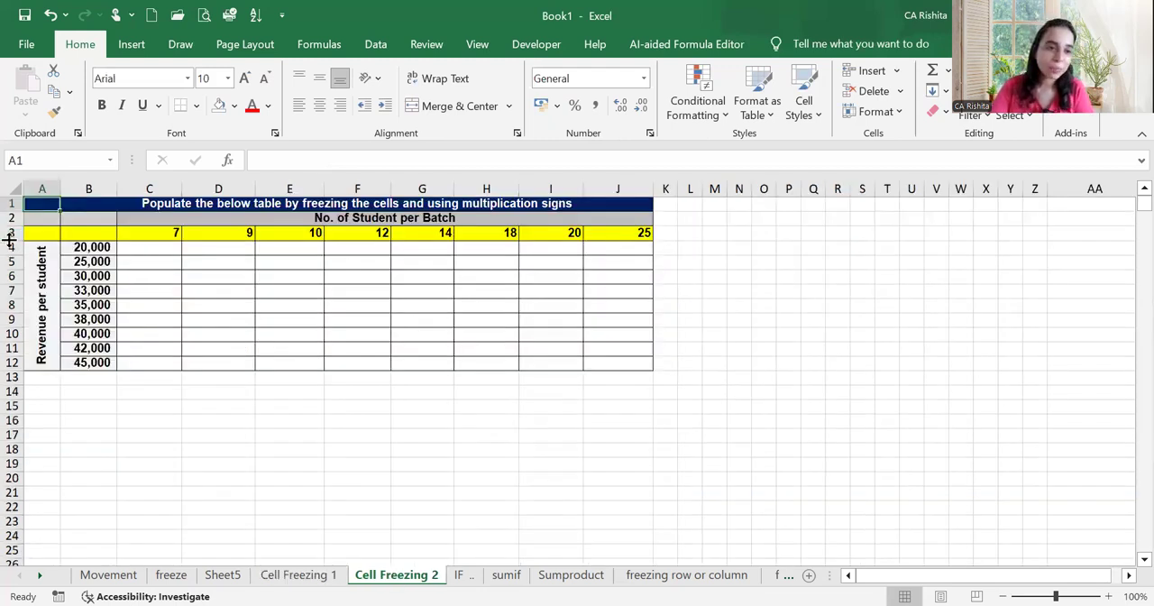
left_click_drag(9, 240, 13, 426)
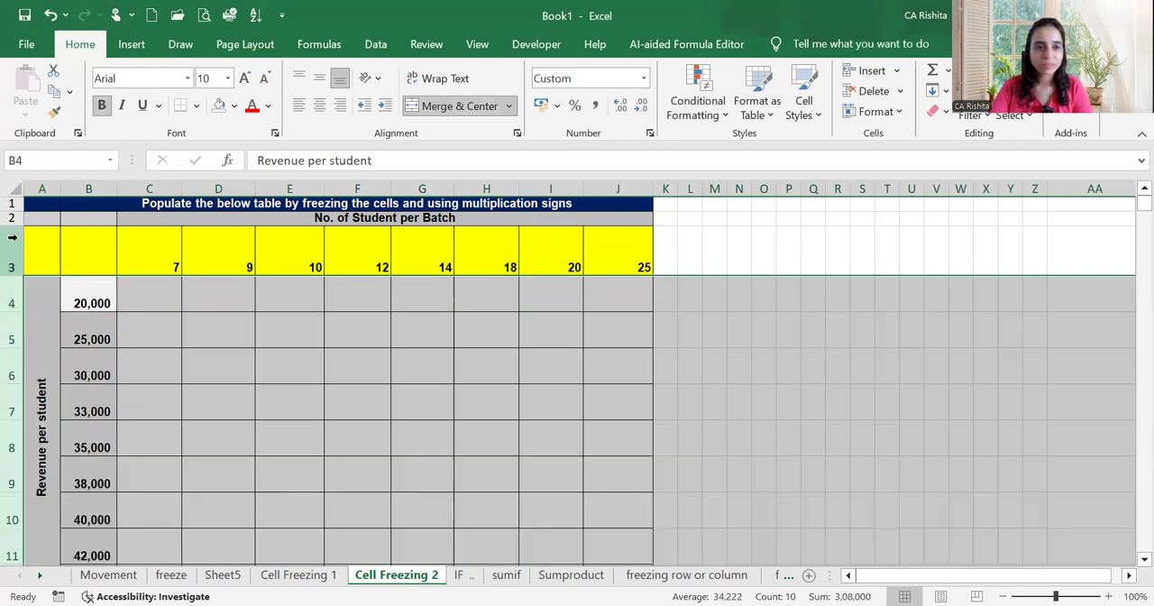
left_click_drag(14, 225, 14, 219)
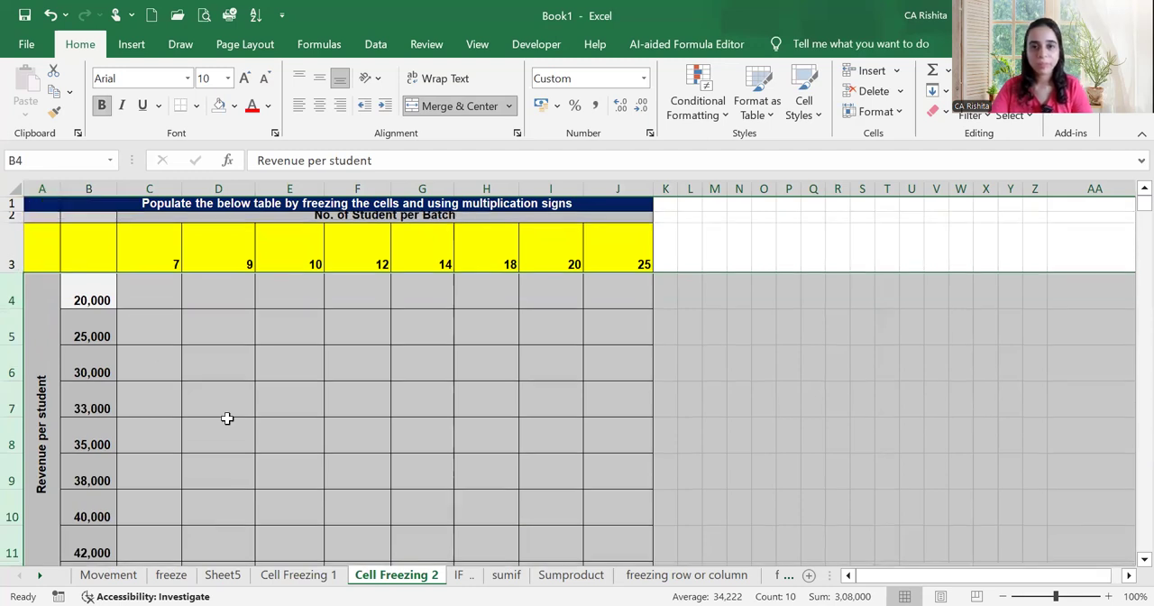
scroll(227, 417, "down", 1)
scroll(227, 417, "up", 1)
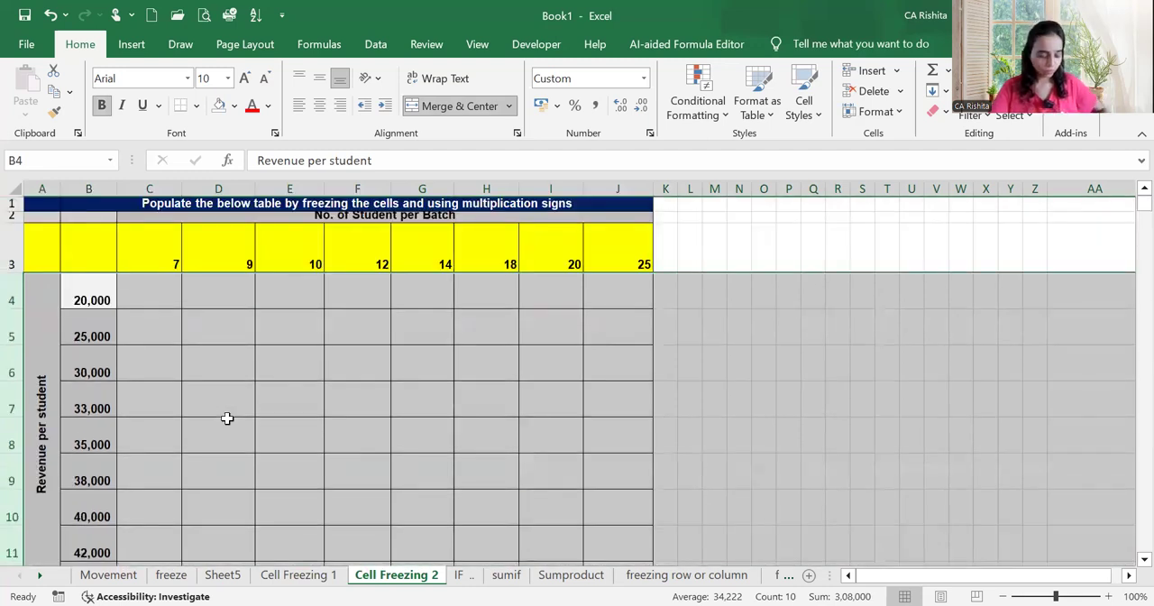
Collapse the ribbon and make row 2 taller so the No. of Student per Batch header is fully readable
key("ctrl+F1")
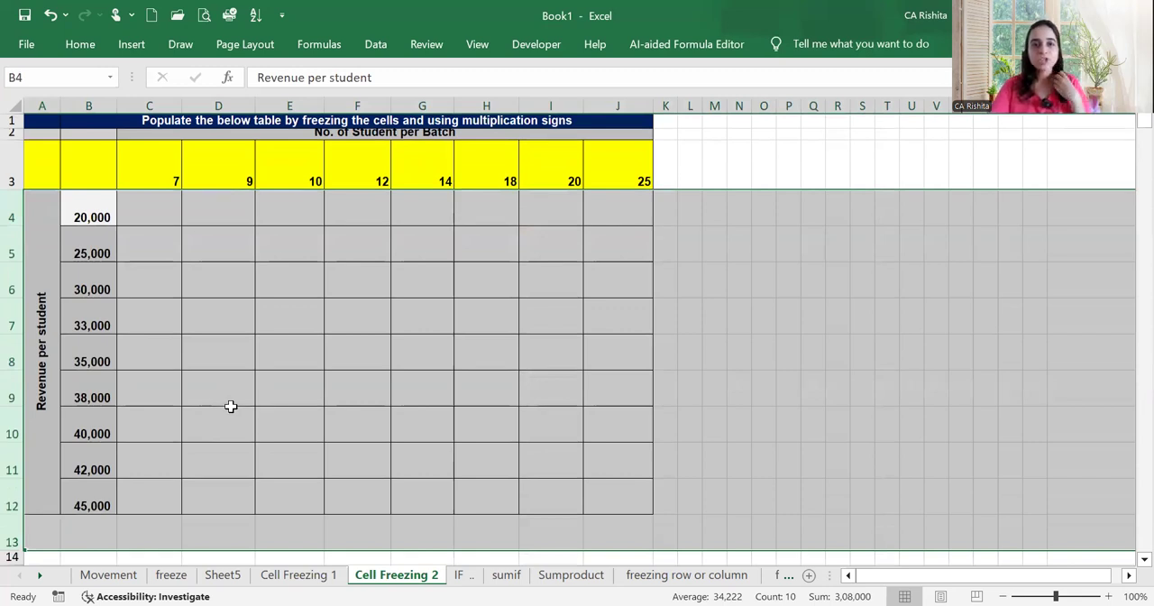
left_click(15, 133)
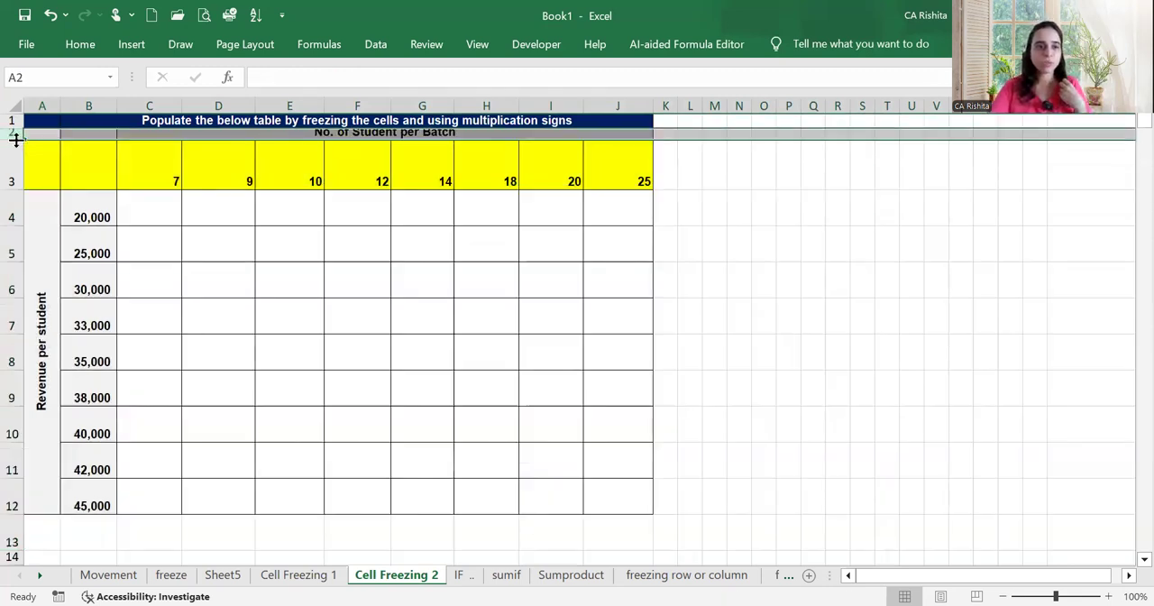
left_click_drag(15, 139, 18, 146)
Enter the formula =B4*C3 in C4 to multiply the 20,000 revenue by the batch of 7 students
left_click(146, 223)
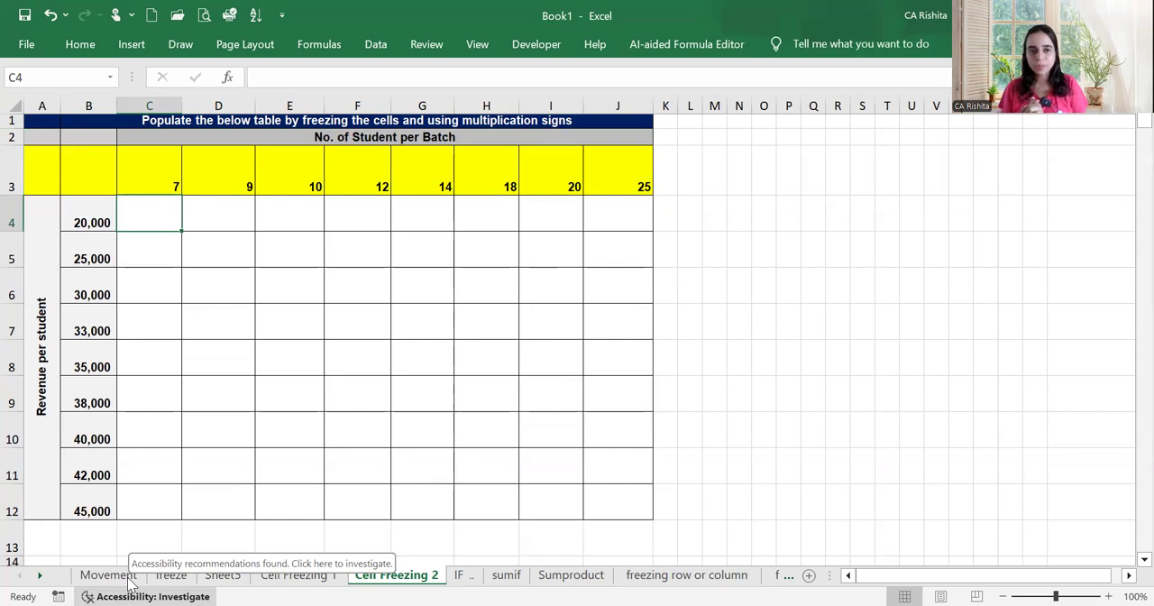
type("=")
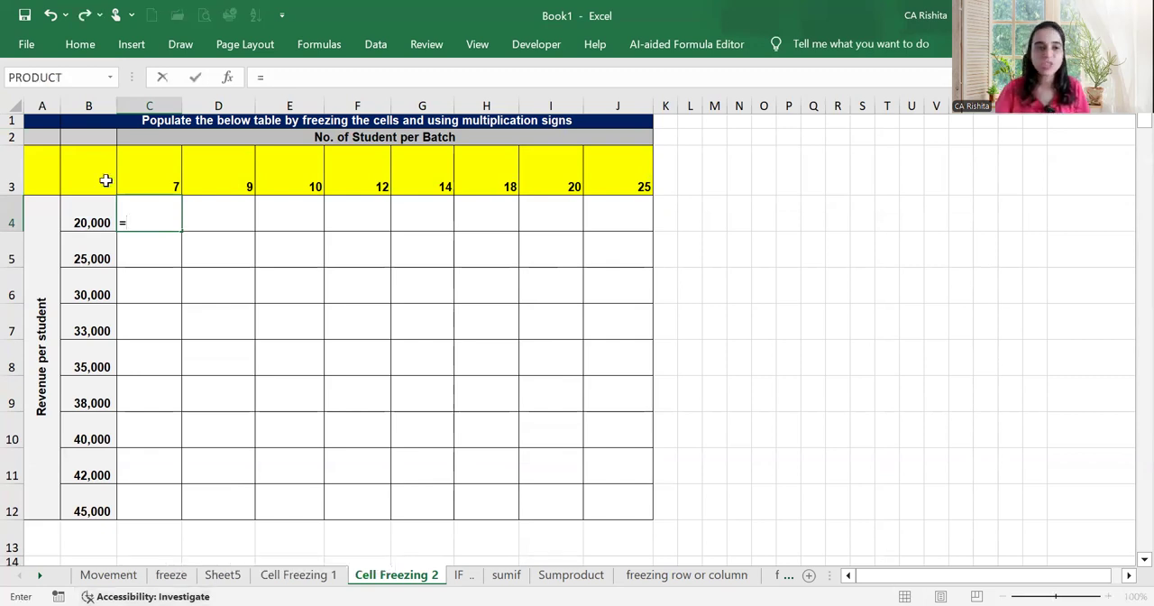
left_click(91, 219)
type("*")
left_click(152, 178)
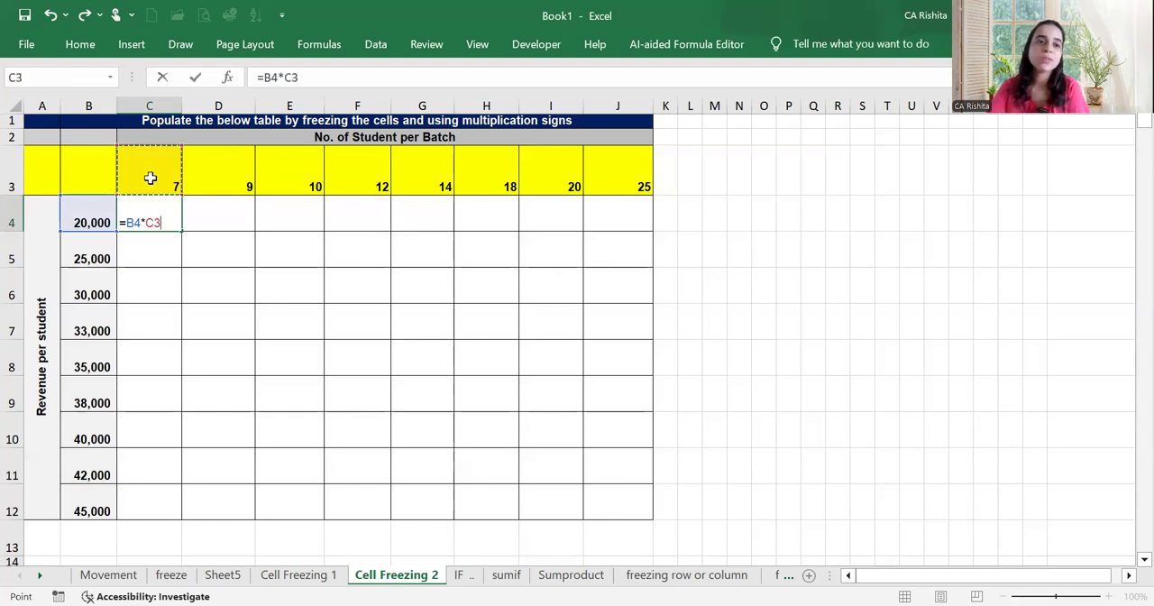
key("Return")
Fill the whole of column B, which holds the revenue per student amounts, with yellow
left_click(88, 108)
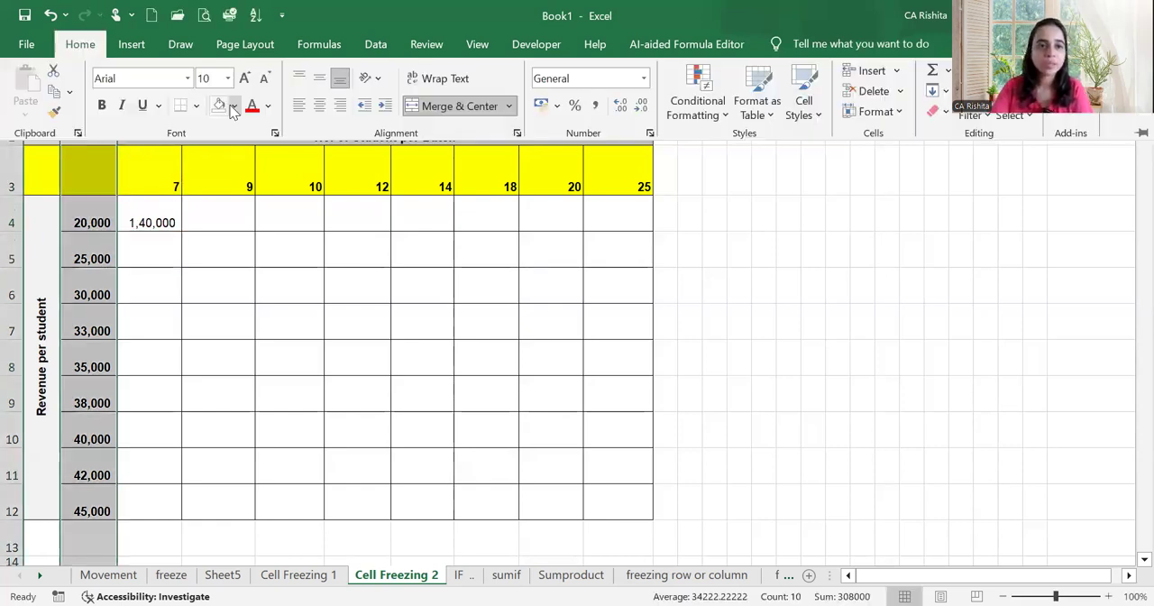
left_click(234, 106)
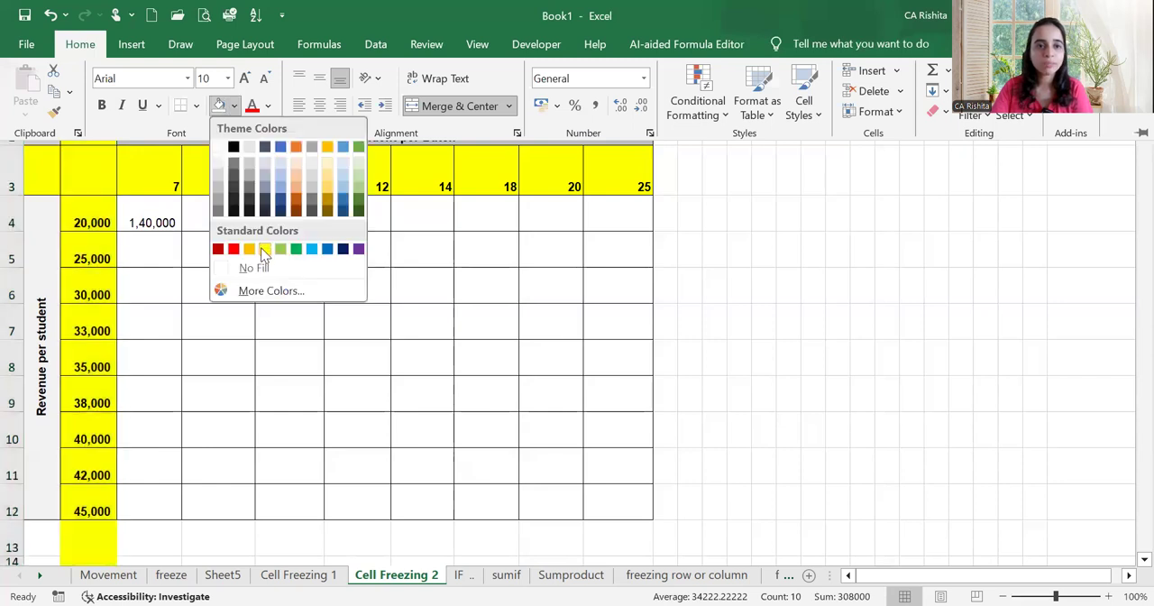
left_click(171, 252)
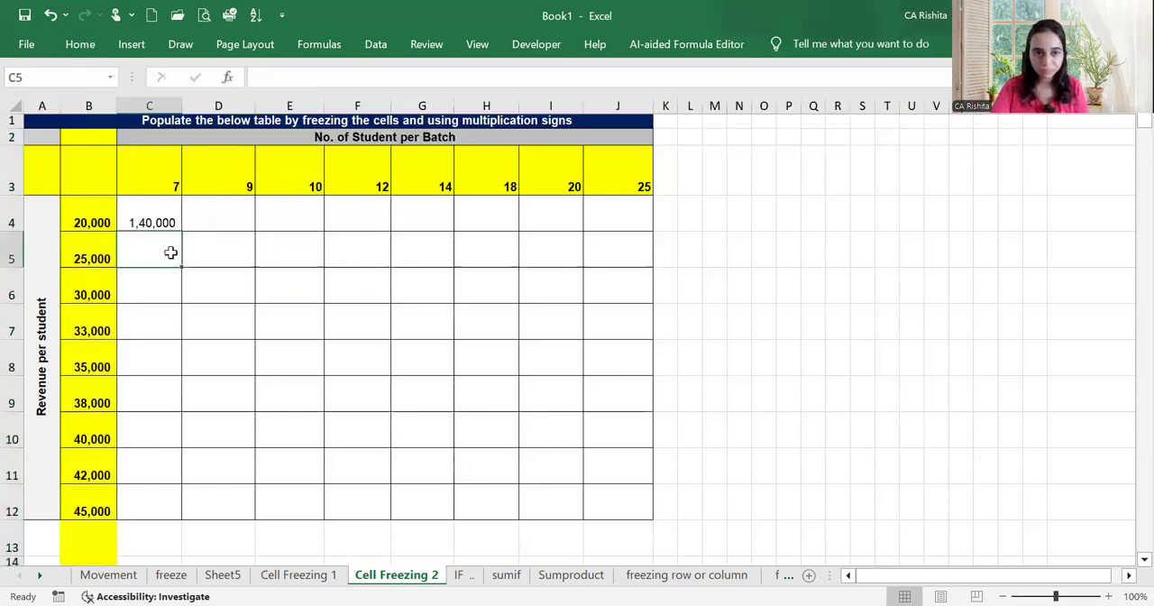
Fill the unlocked C4 formula over C4:F6 and check which cells the formula in E6 refers to
left_click(173, 223)
left_click_drag(179, 231, 382, 320)
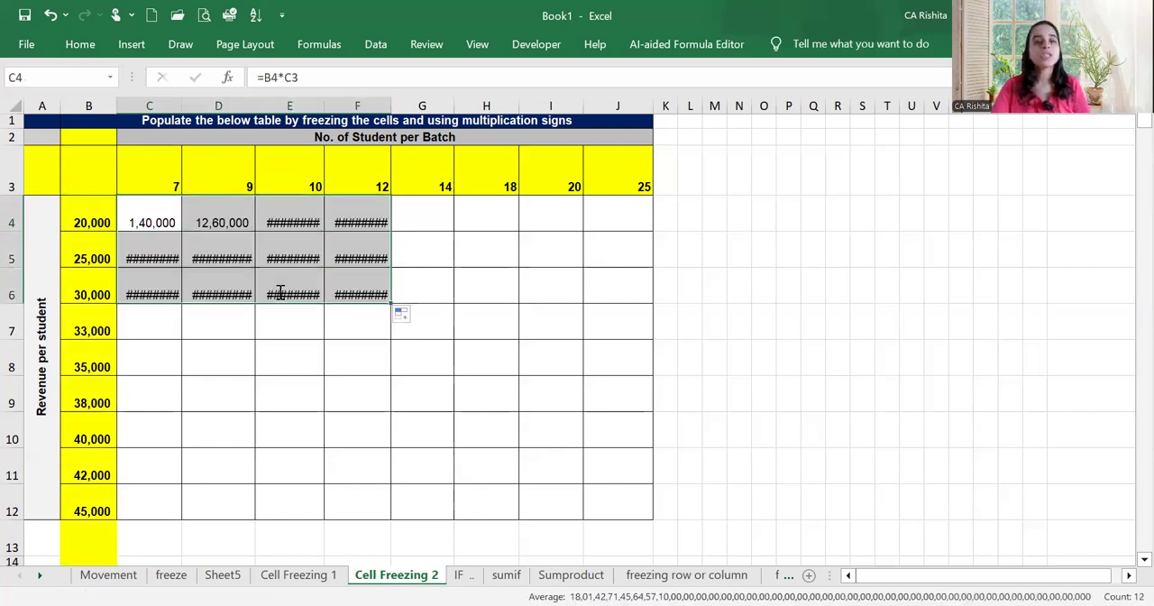
double_click(270, 274)
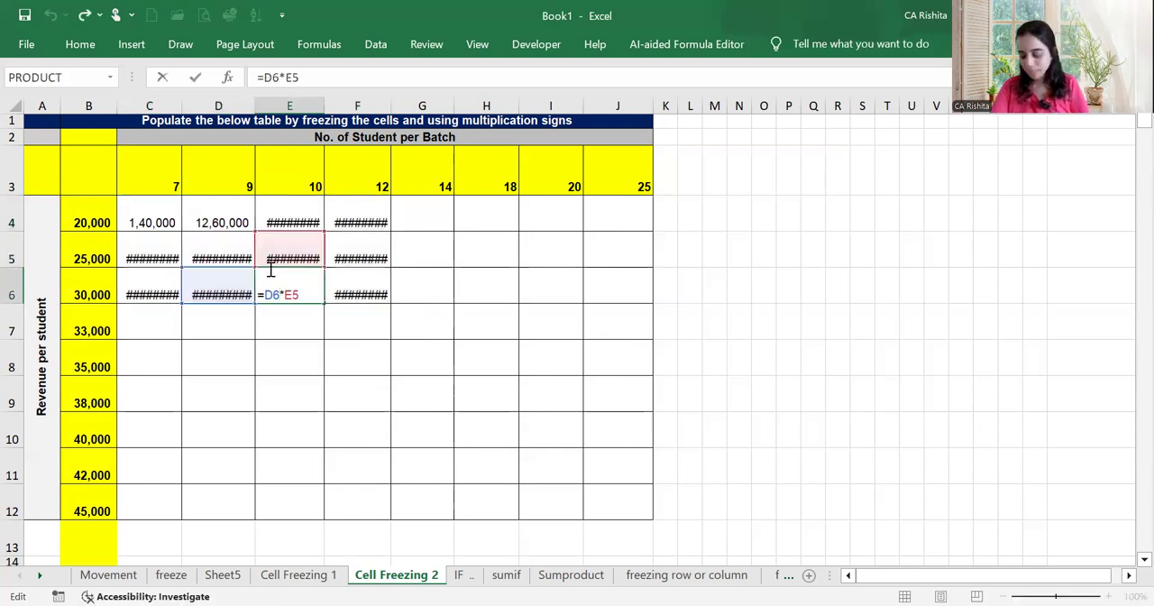
key("Return")
Replace the formula in E6 with =E3*B6, multiplying its own student count and revenue headers
left_click(301, 291)
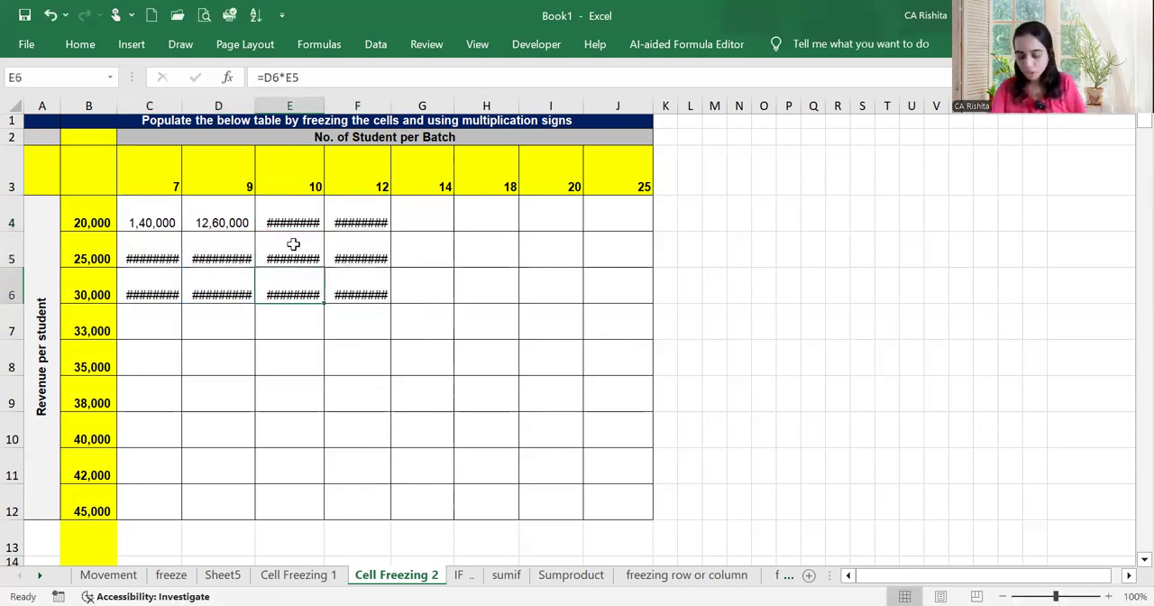
type("=")
left_click(290, 188)
type("*")
left_click(104, 290)
key("Return")
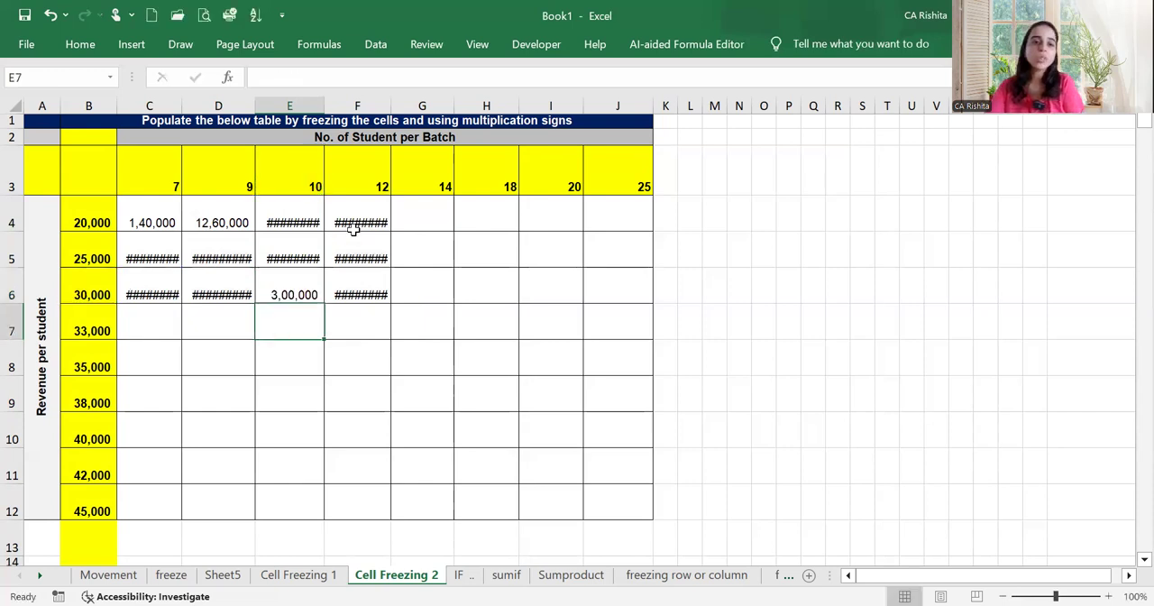
Inspect the oversized result in F4, and correct the formula in D4 to =B4*D3
left_click(359, 223)
mouse_move(359, 223)
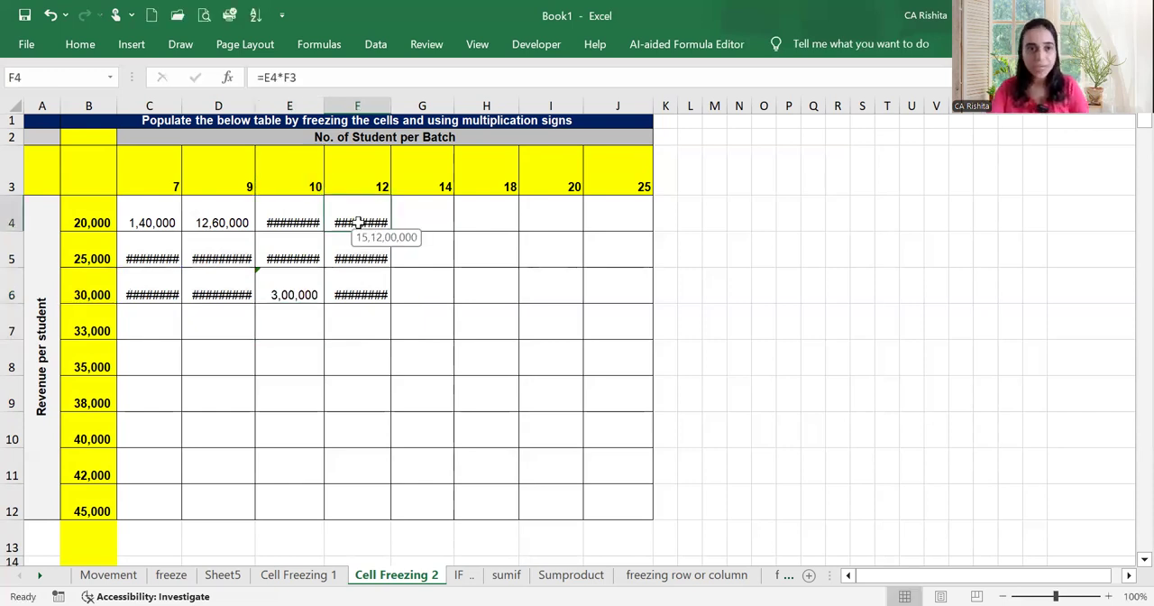
double_click(225, 213)
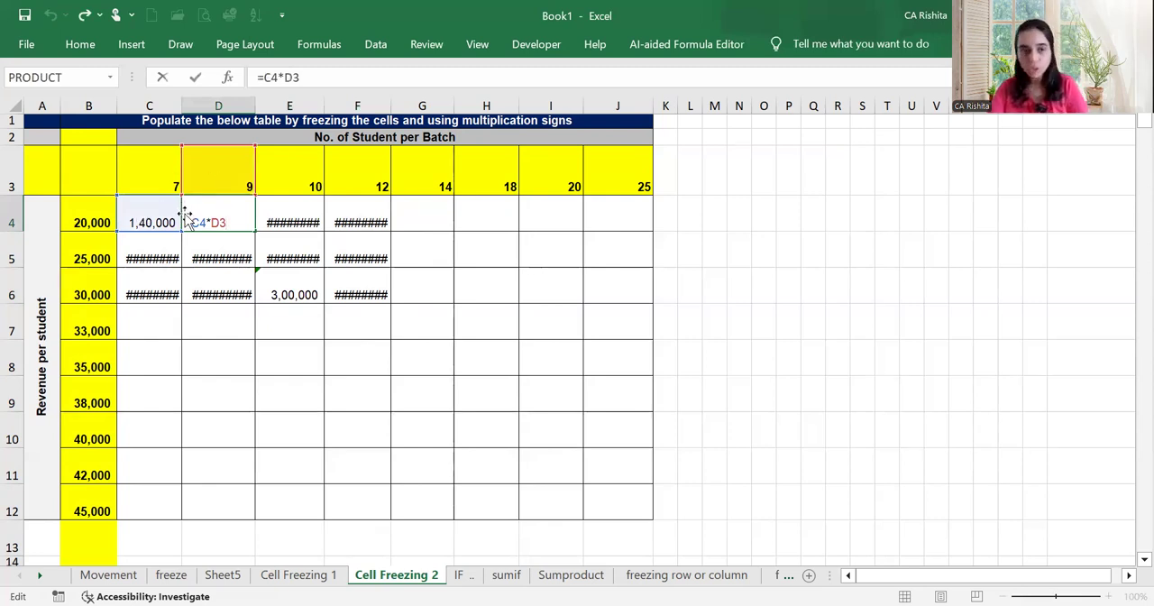
left_click_drag(206, 223, 197, 222)
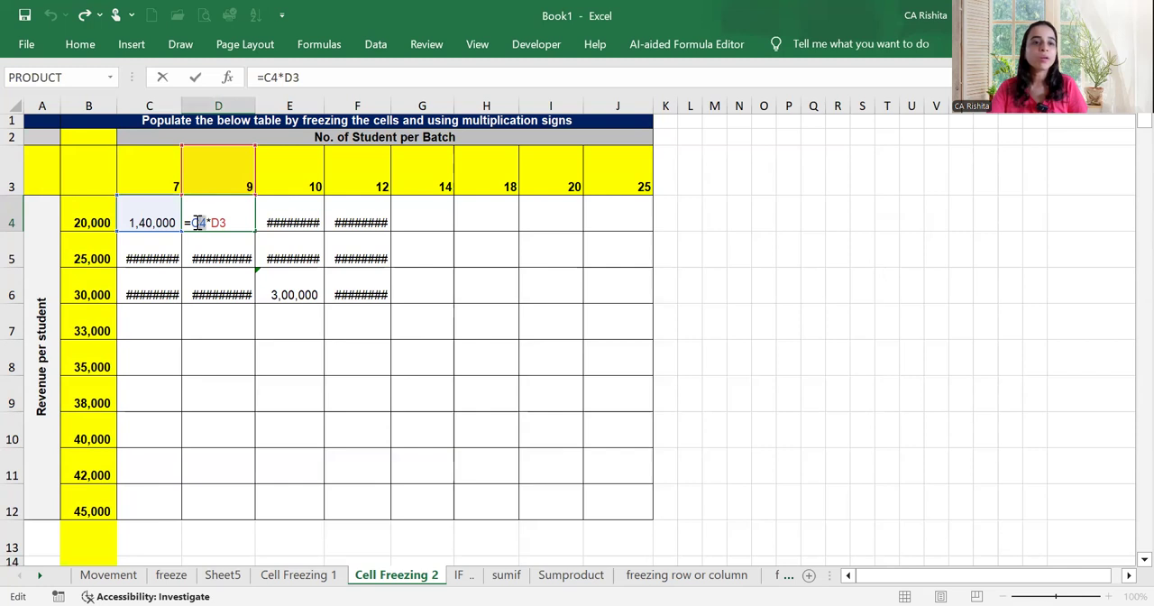
key("BackSpace")
left_click(93, 209)
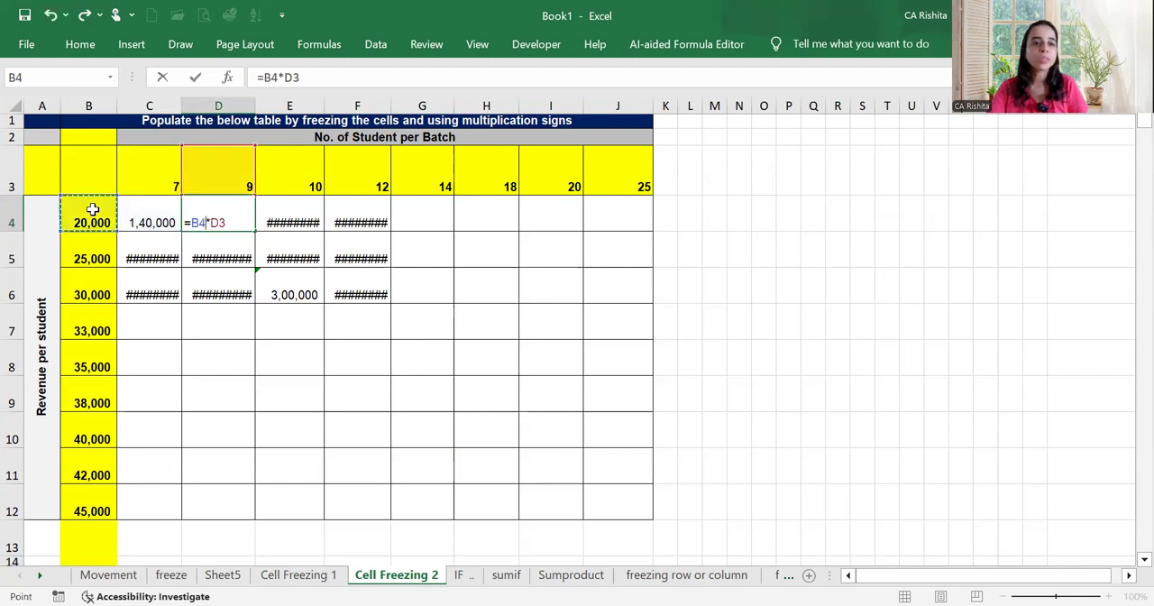
key("Return")
Compare the cell references in the formulas of D4, E6, C4 and E4
double_click(191, 204)
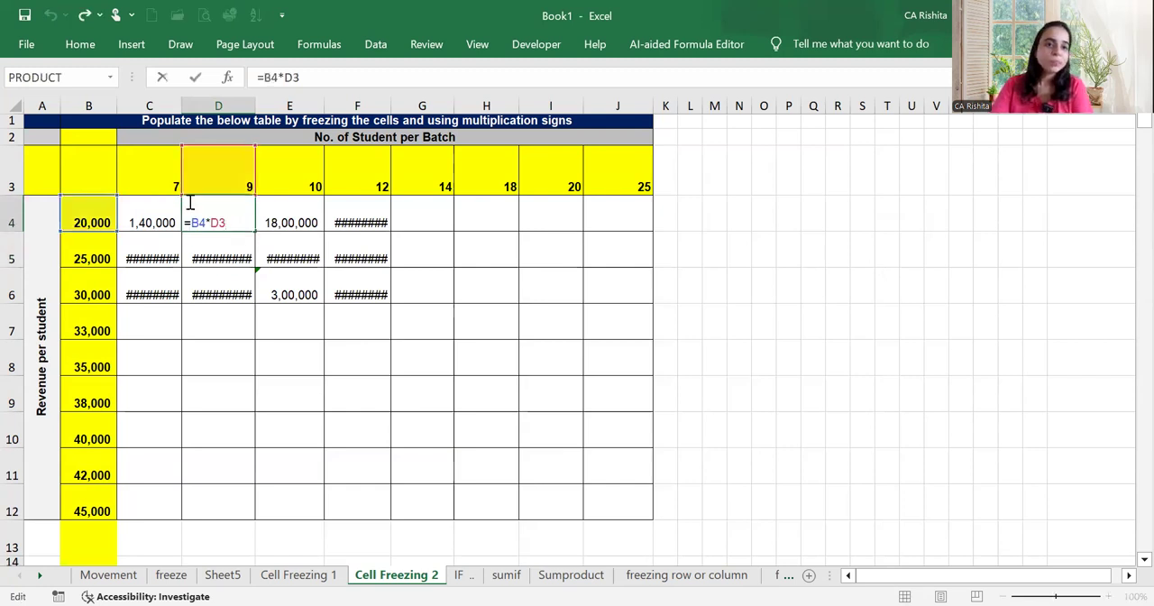
key("Return")
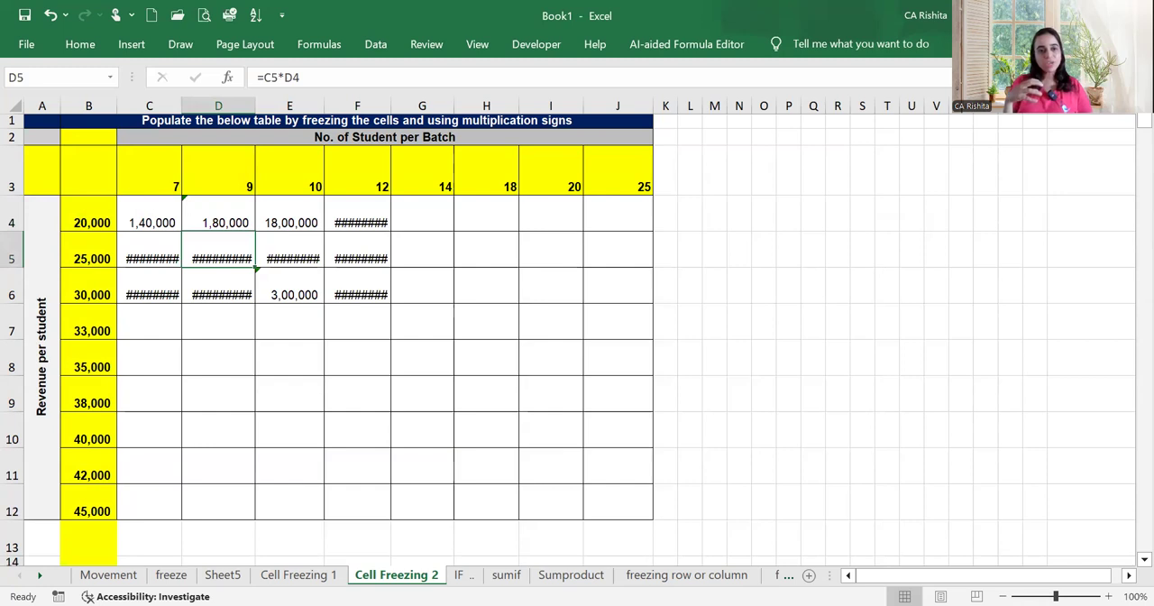
double_click(294, 292)
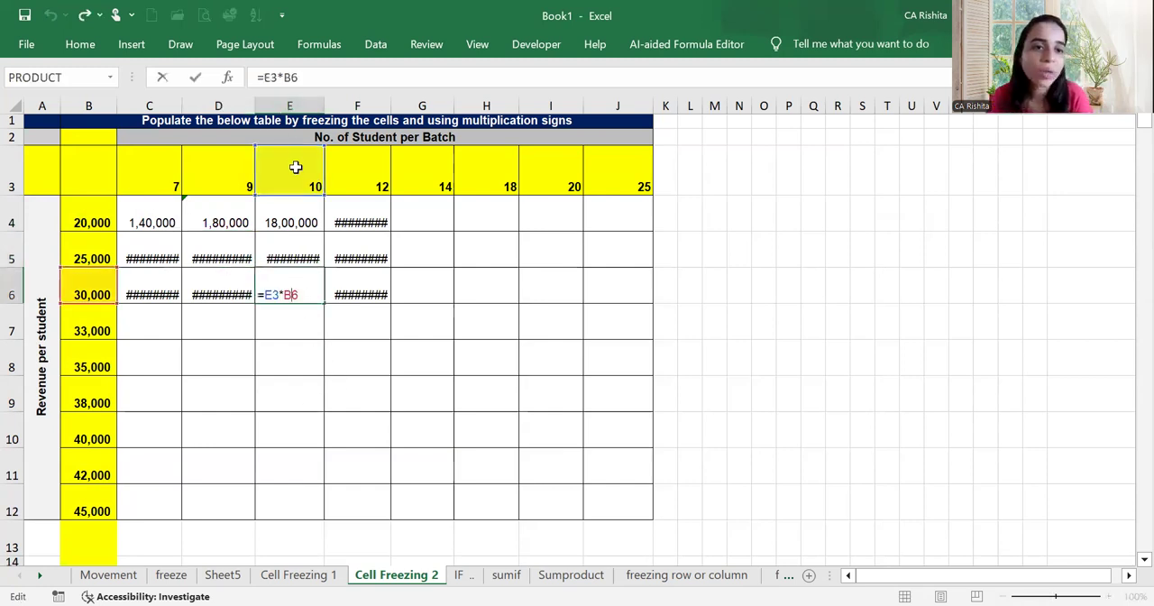
key("Return")
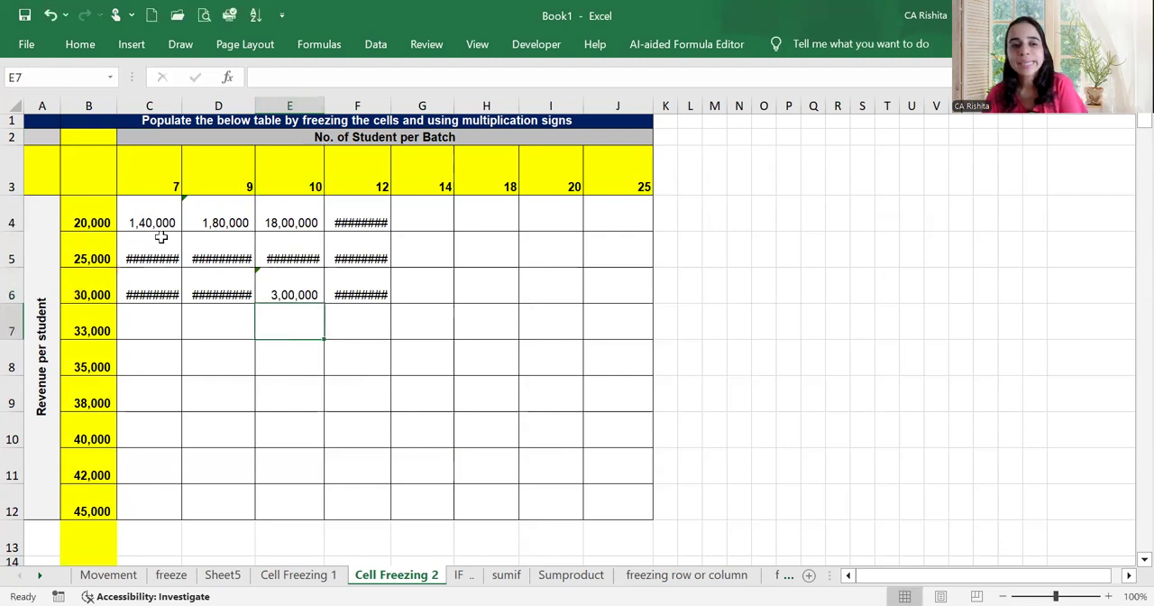
left_click(162, 222)
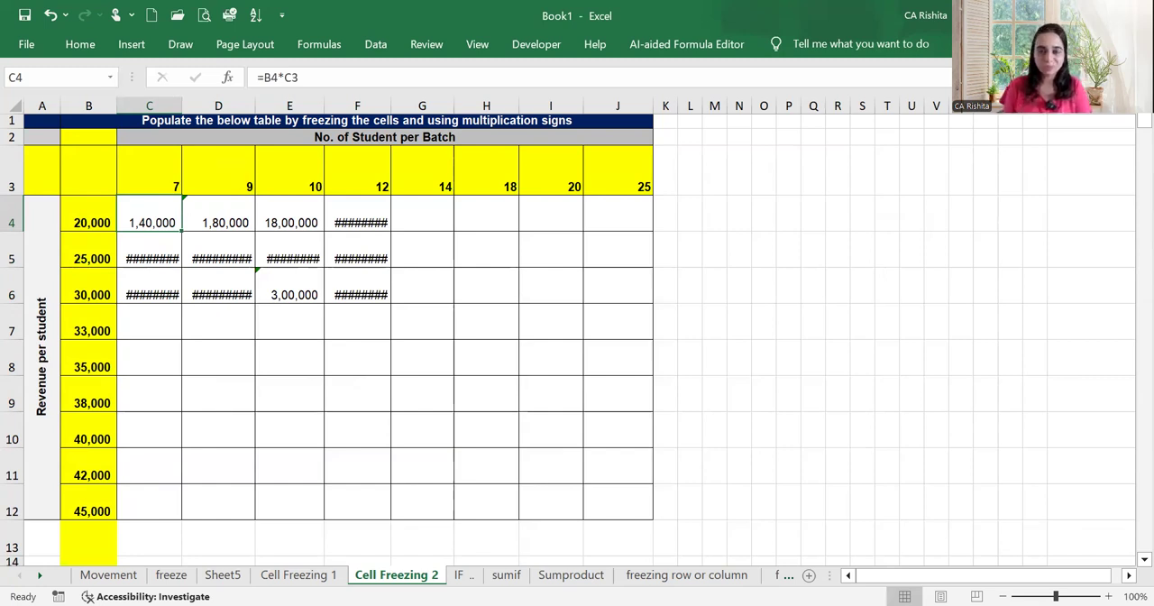
double_click(162, 223)
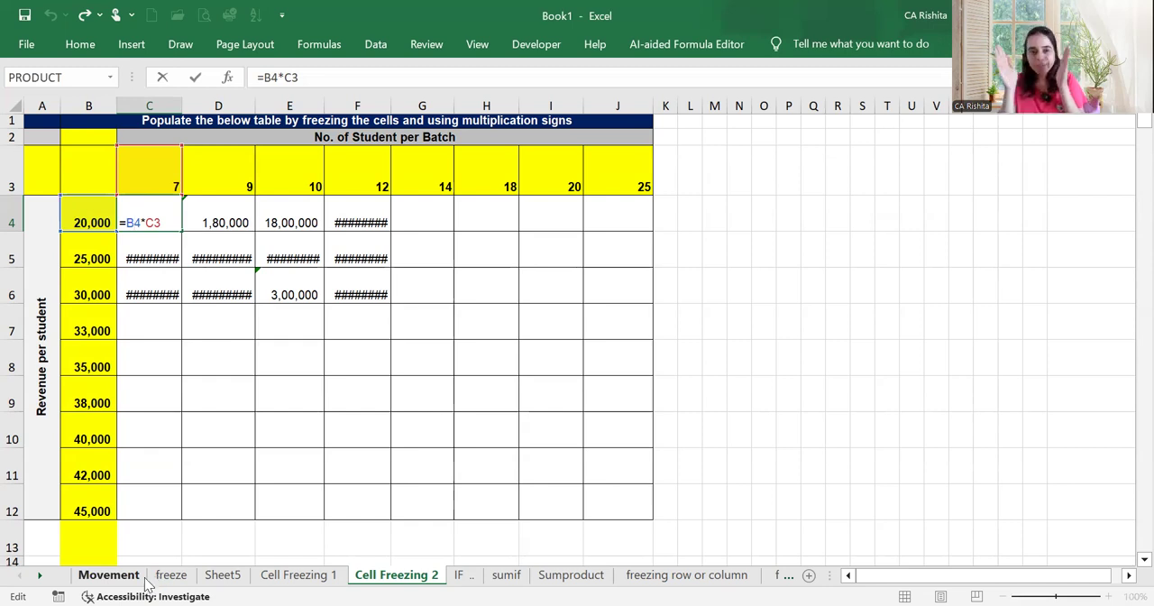
key("Return")
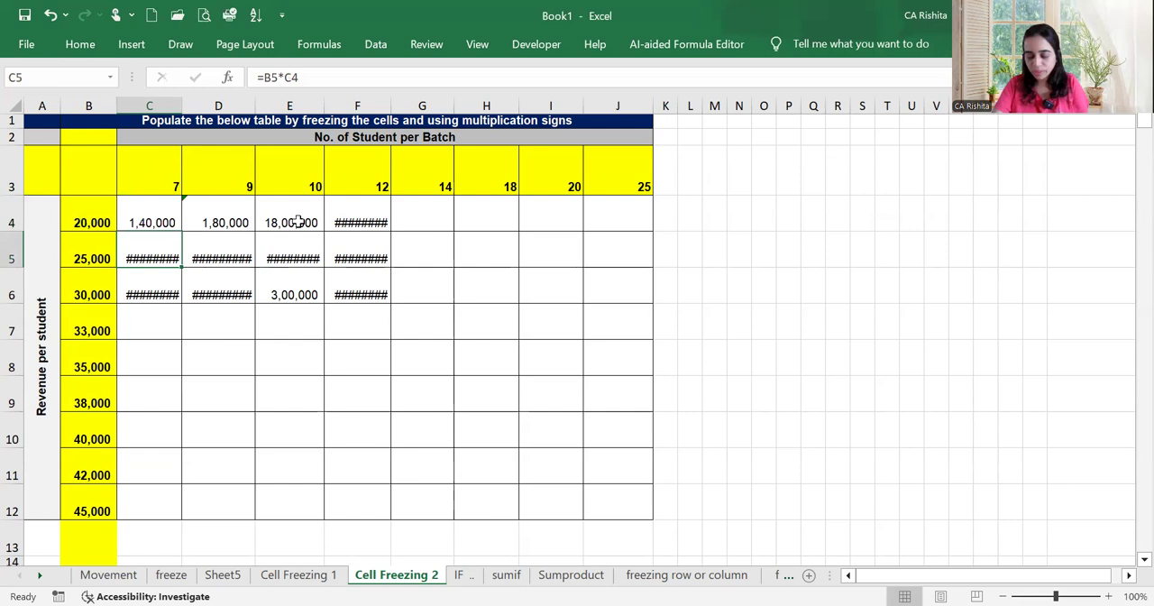
left_click(297, 221)
key("F2")
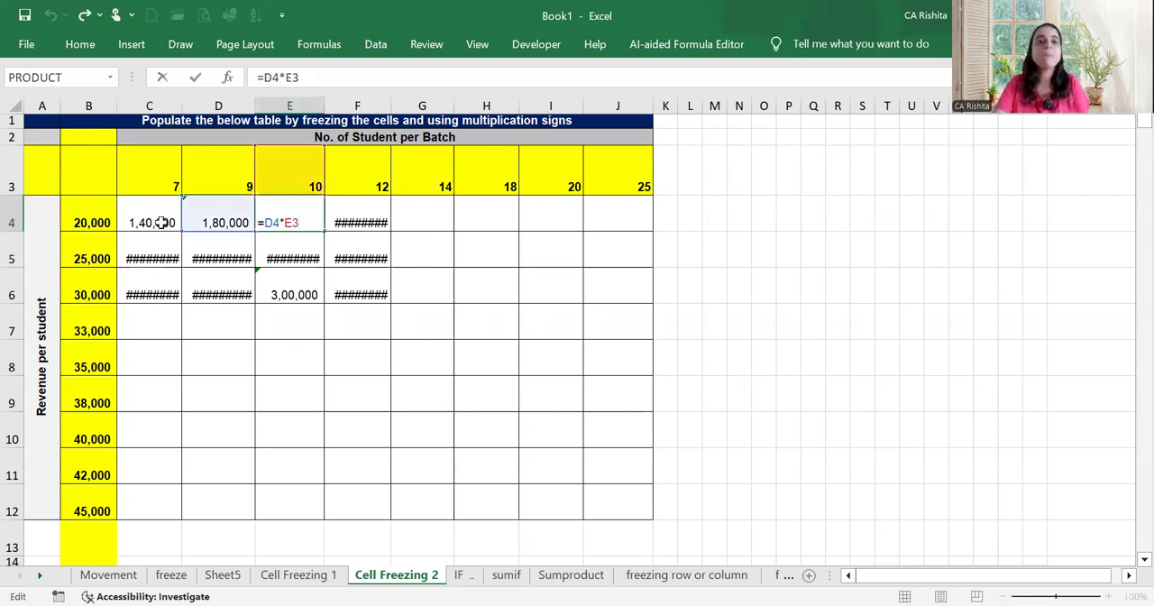
Lock only the column of the revenue reference in C4, making the formula =$B4*C3
left_click(164, 221)
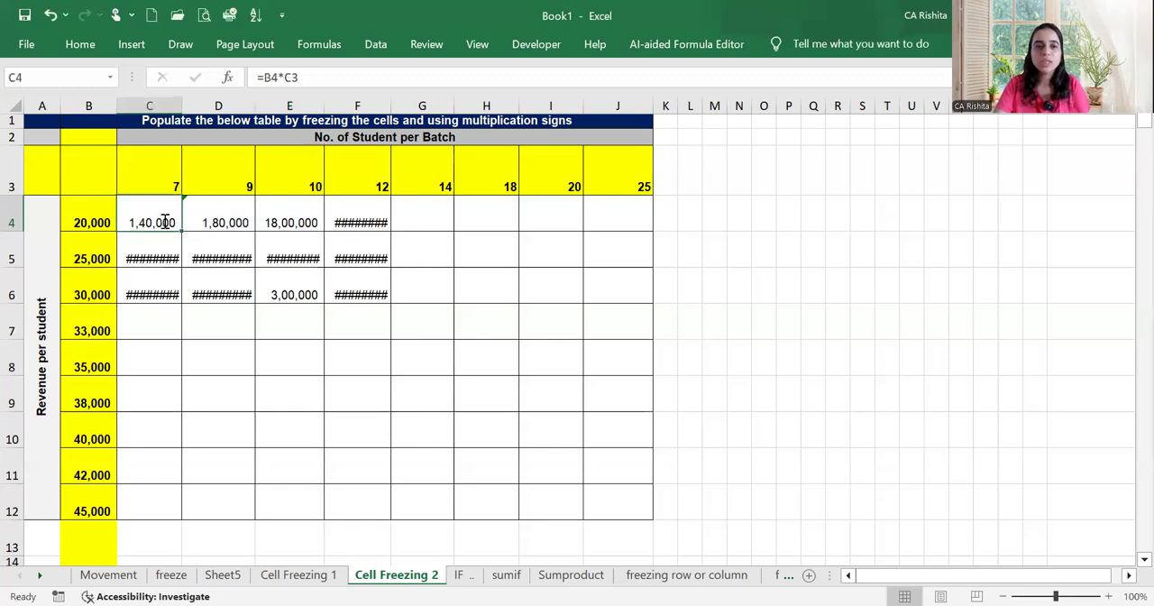
double_click(136, 221)
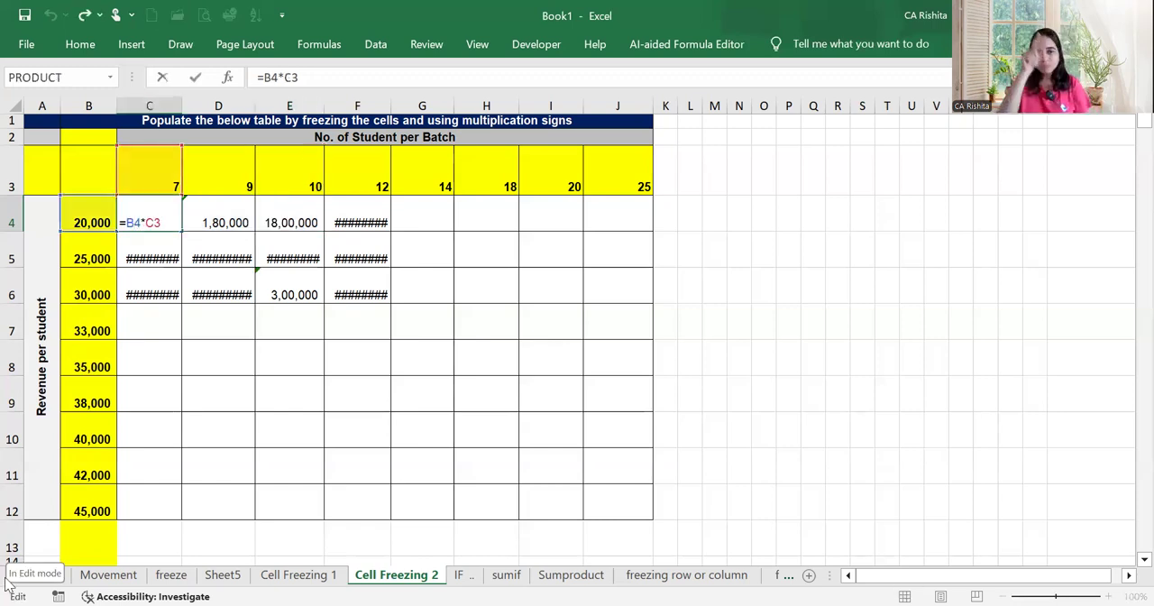
key("F4")
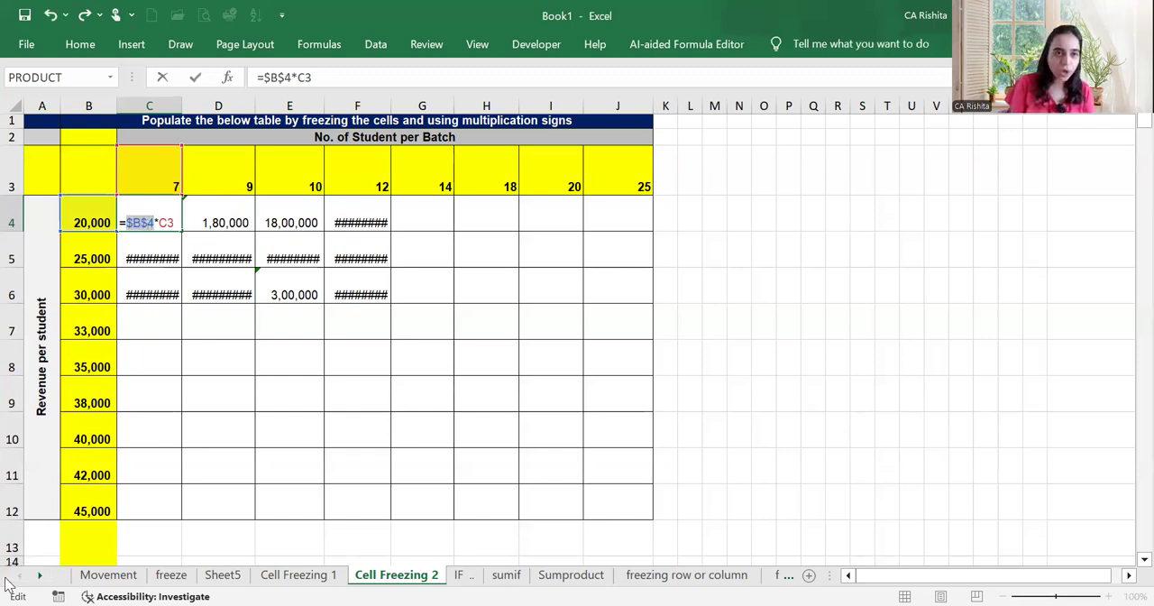
key("F4")
key("F4")
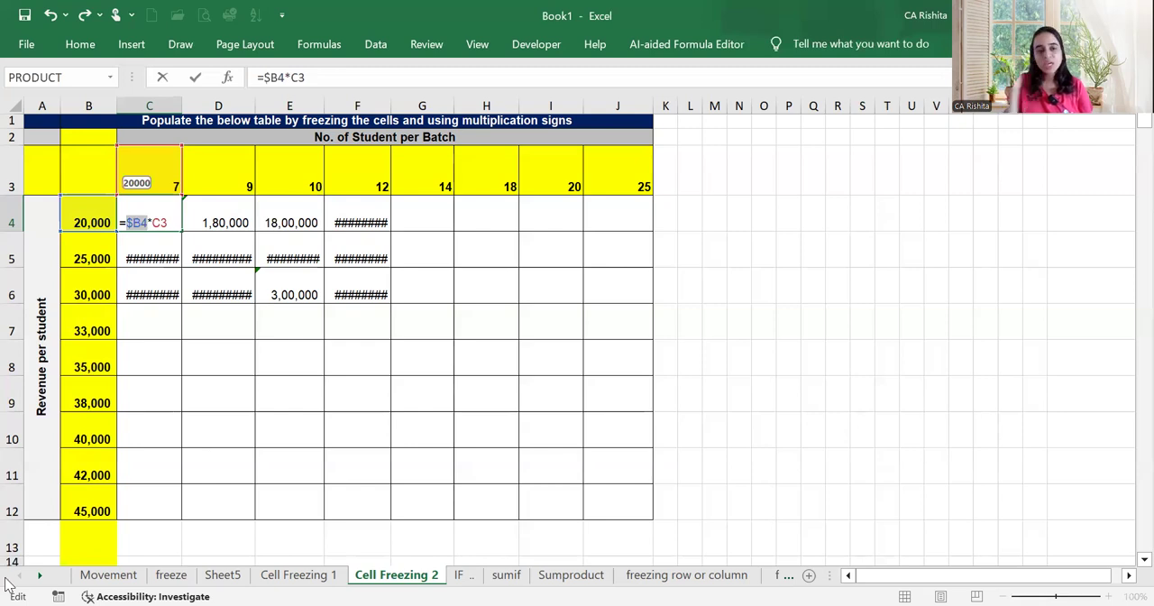
key("Return")
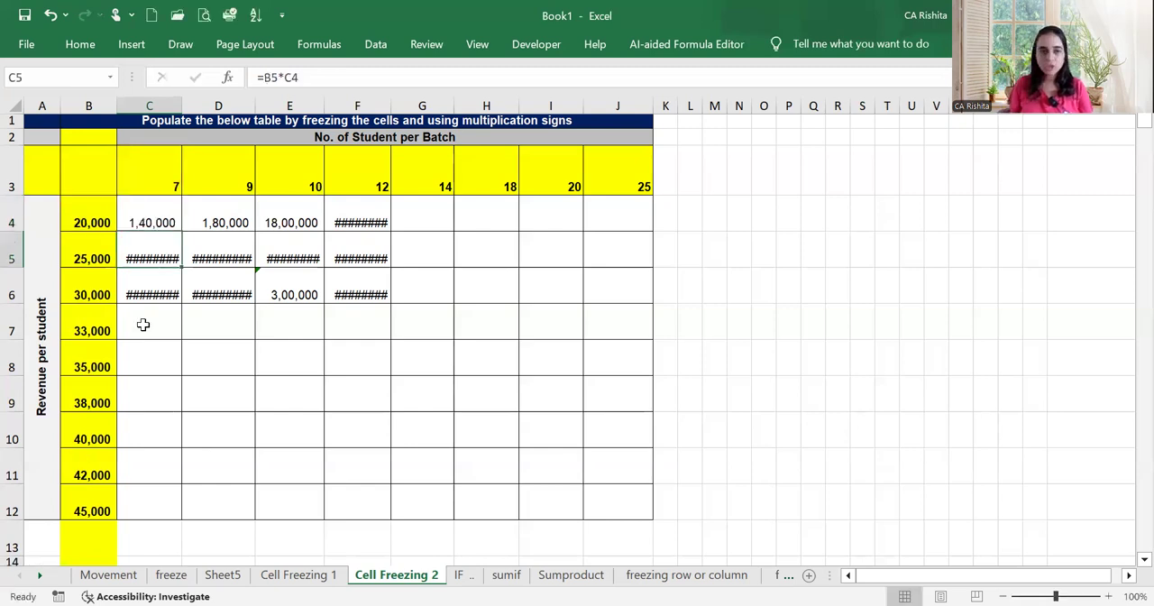
Examine which cells the filled formula in C6 refers to
left_click(149, 294)
double_click(148, 294)
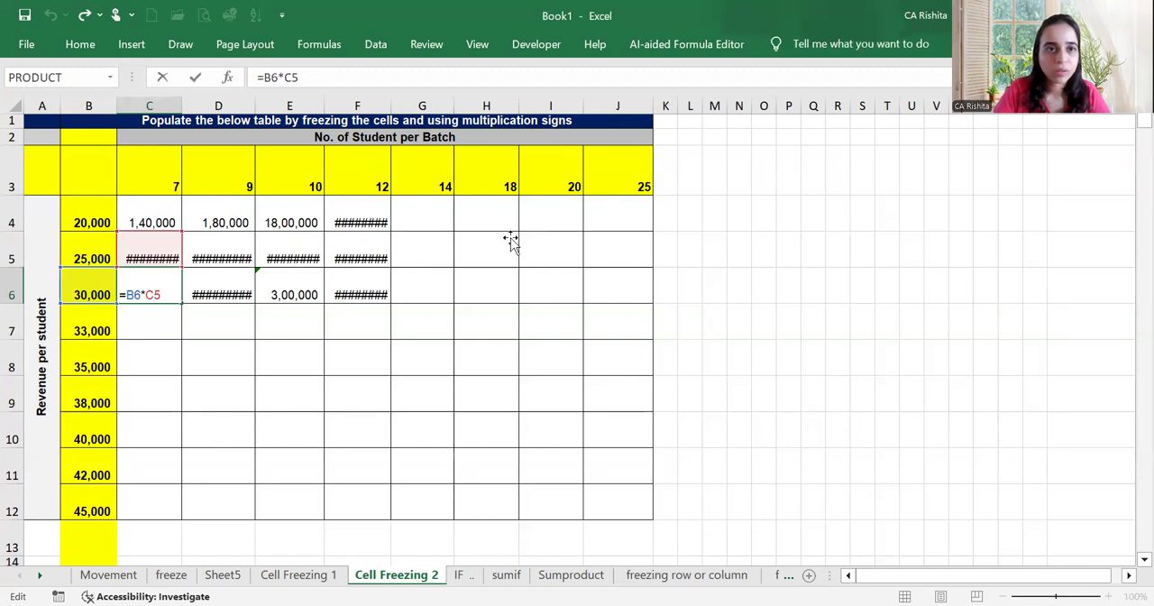
key("Return")
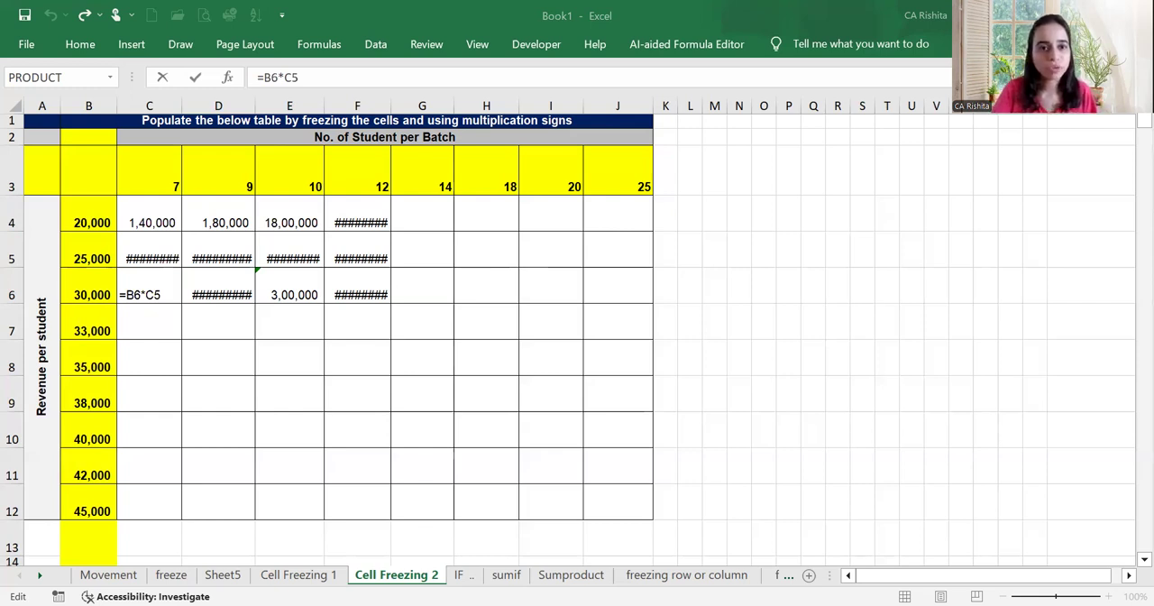
left_click(391, 399)
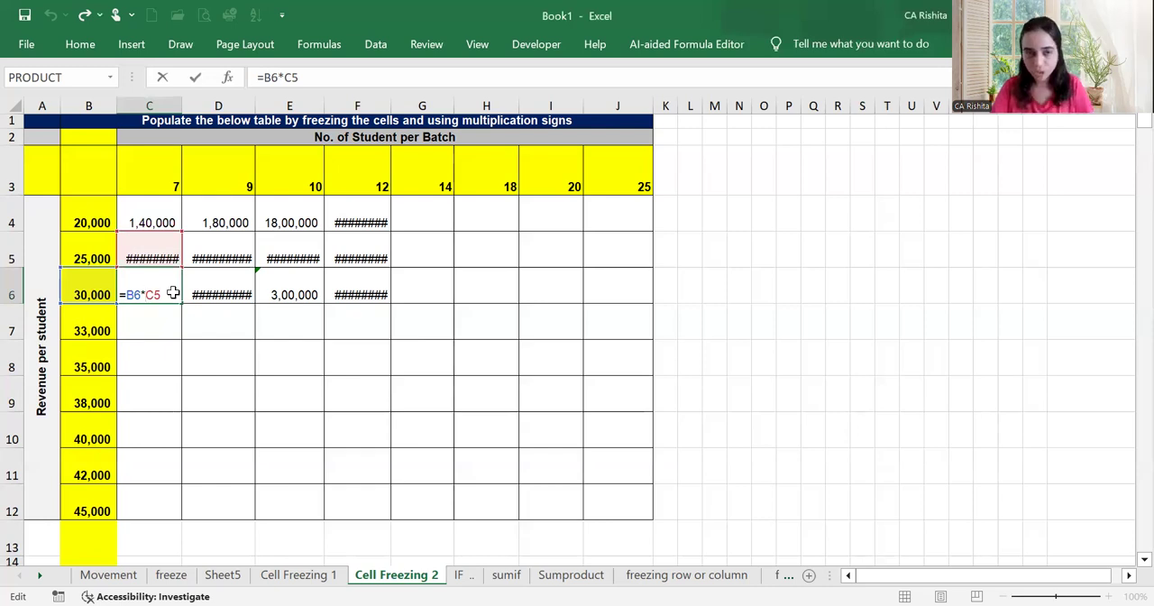
key("Return")
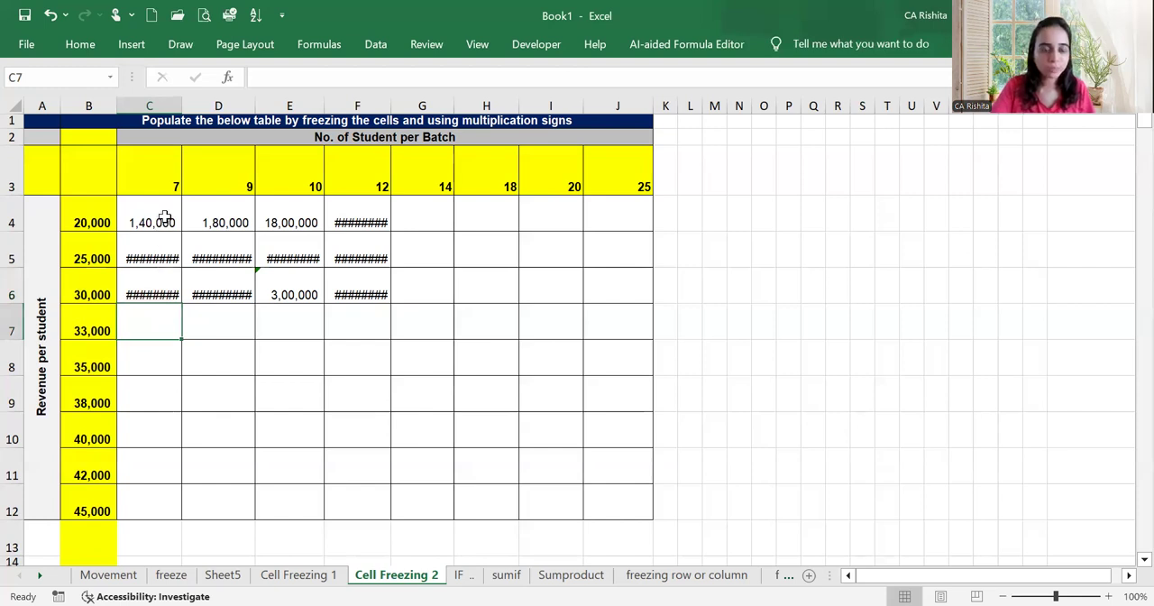
Lock the row of the student-count reference in C4, making the formula =$B4*C$3, and fill it across the whole table C4:J12
left_click(164, 220)
double_click(165, 221)
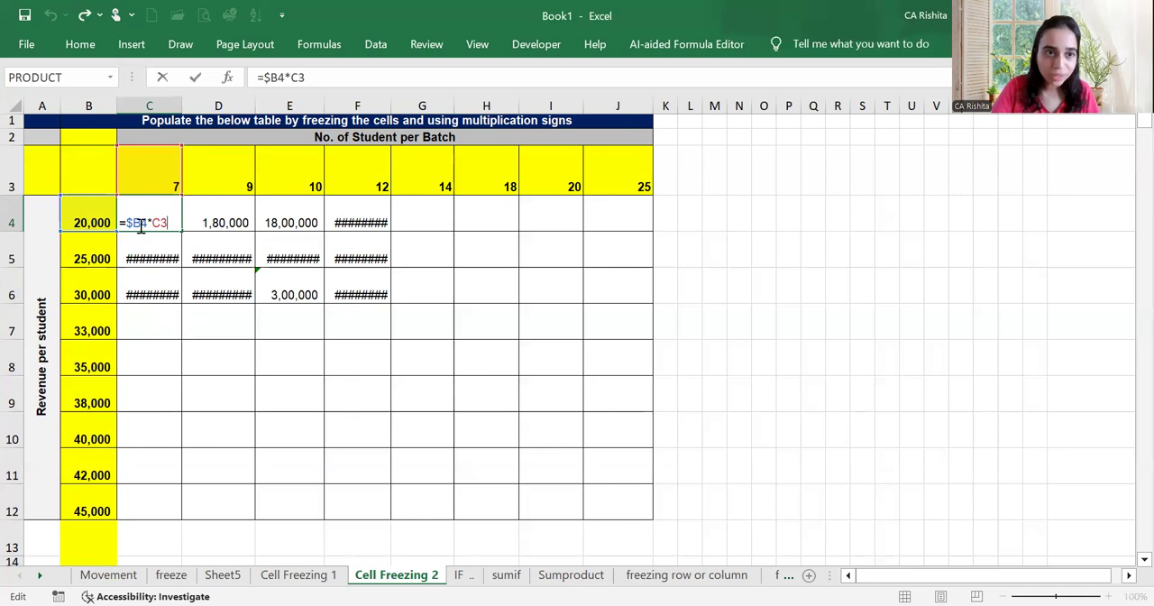
key("F4")
key("F4")
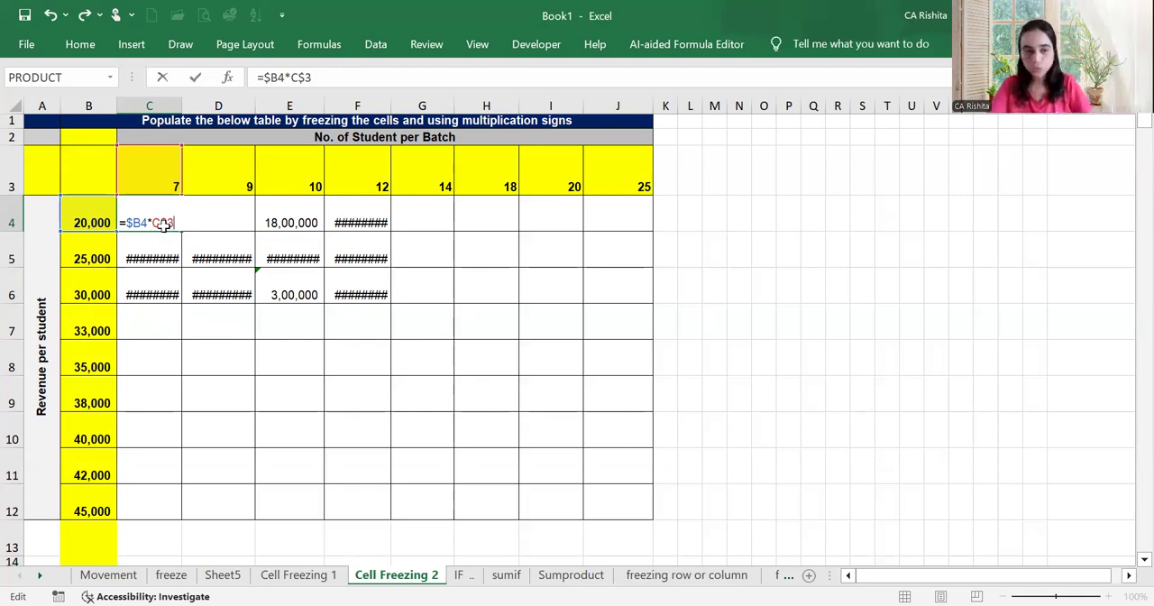
key("ctrl+Return")
left_click_drag(180, 232, 614, 530)
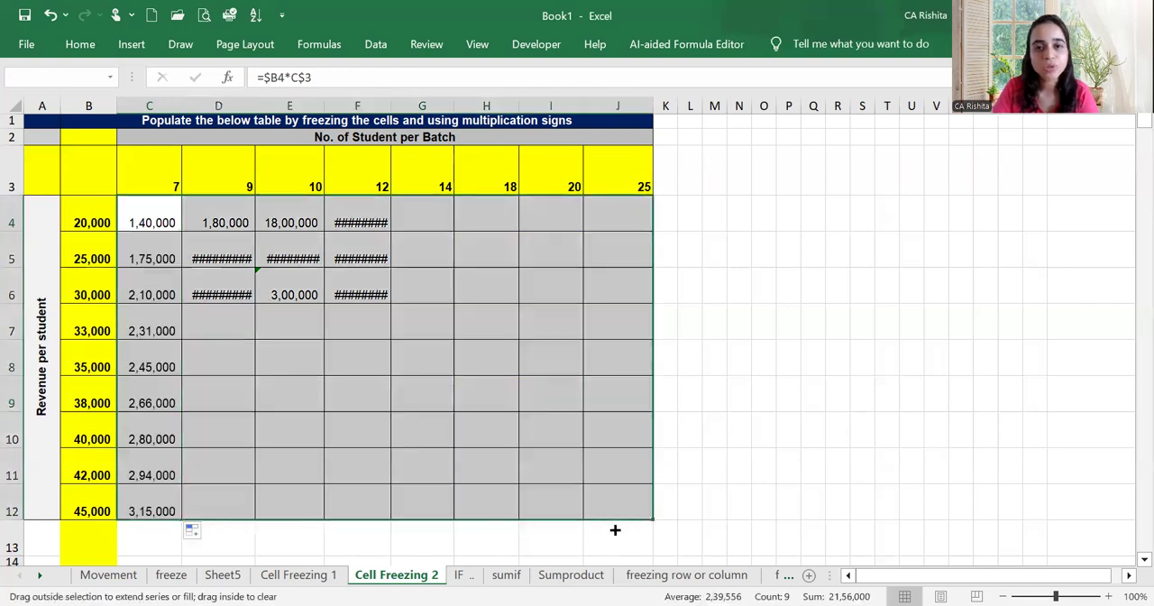
Check which row and column headers the filled formulas in E4, F7, G8, H10 and I11 refer to
left_click(282, 222)
double_click(283, 222)
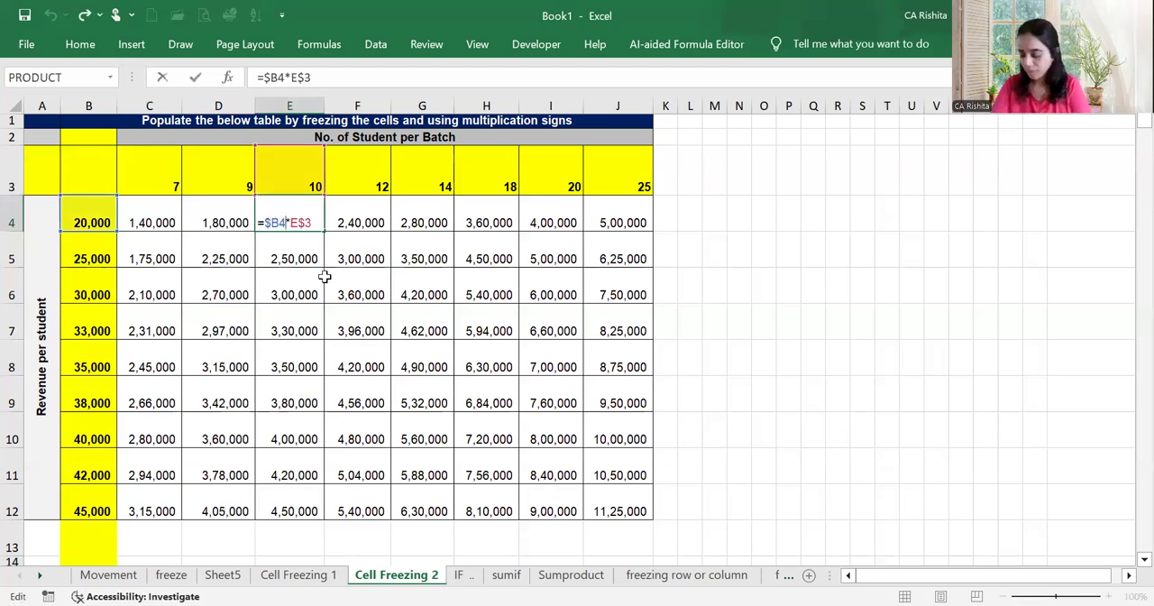
key("Escape")
left_click(359, 328)
key("F2")
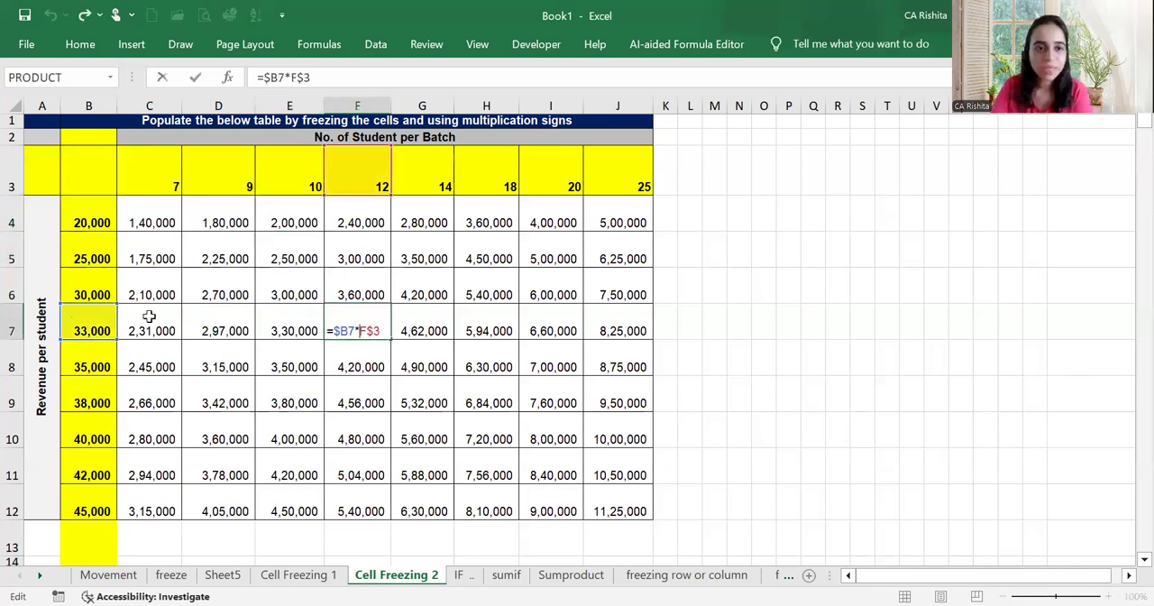
key("Escape")
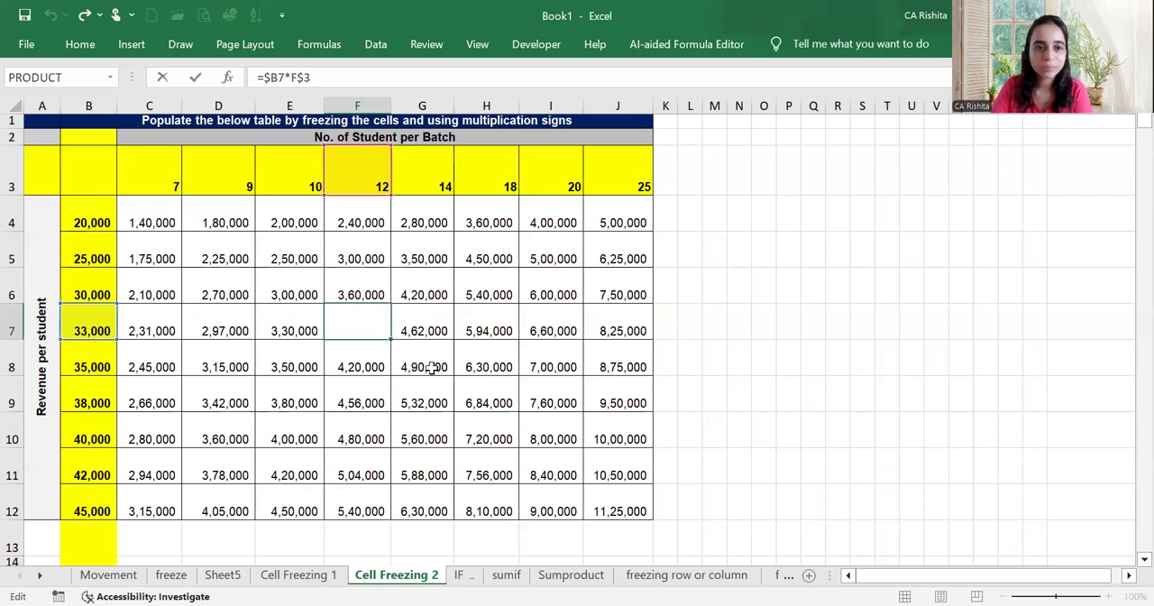
left_click(433, 367)
key("F2")
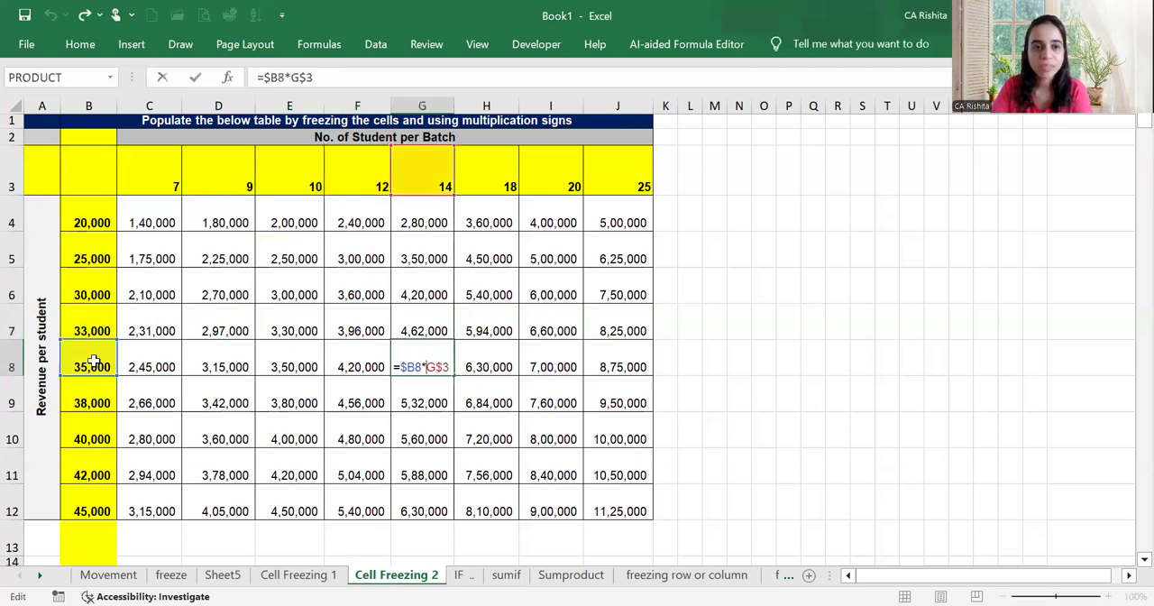
double_click(487, 425)
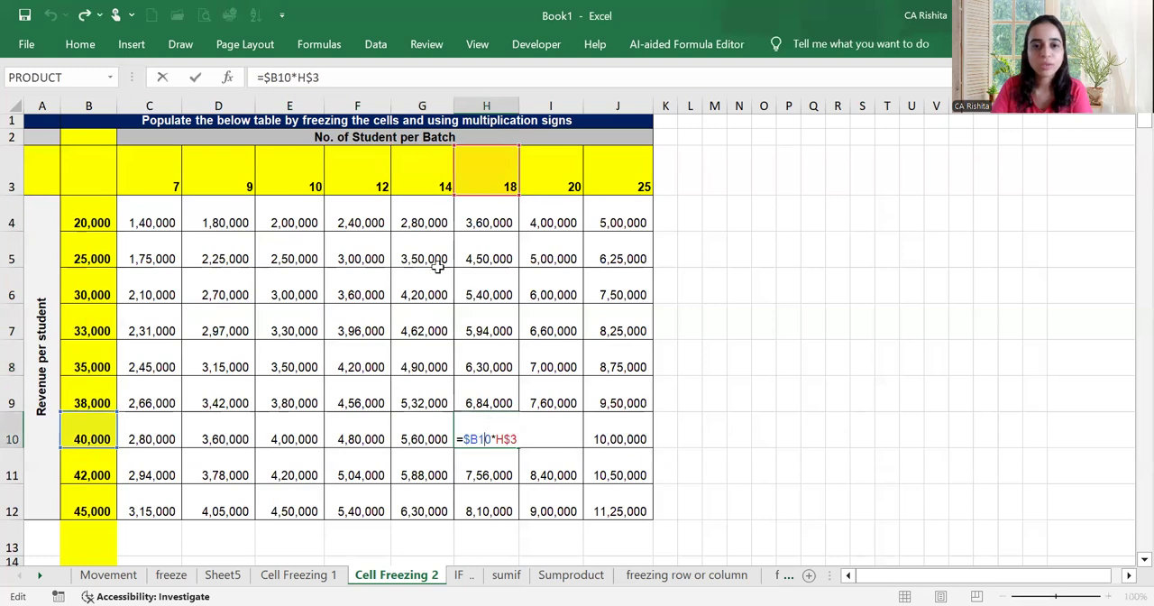
left_click(549, 473)
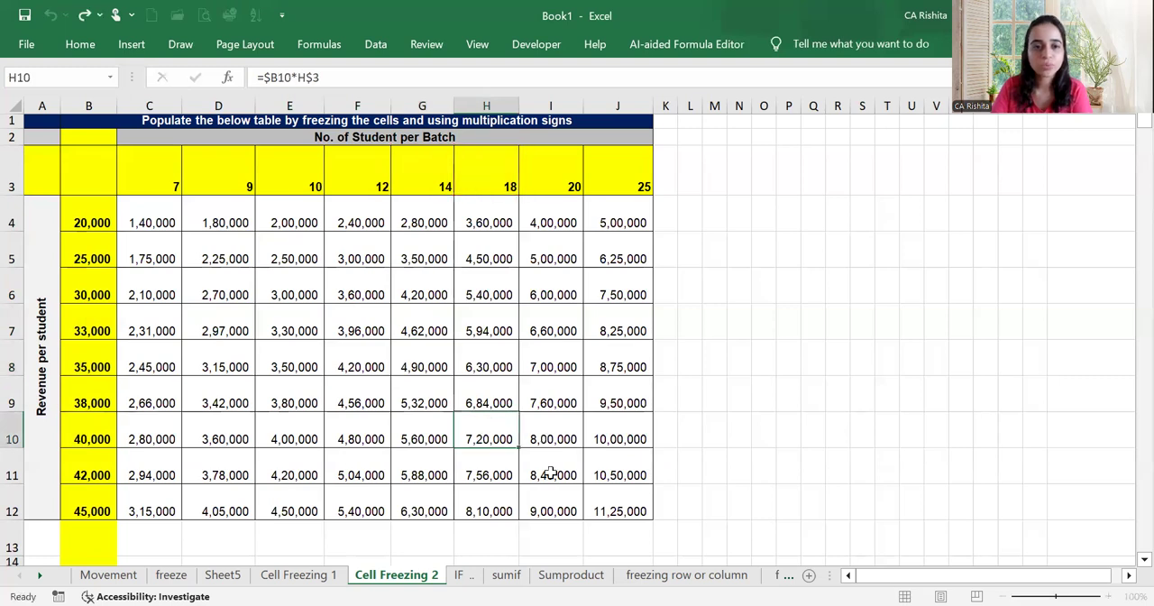
key("F2")
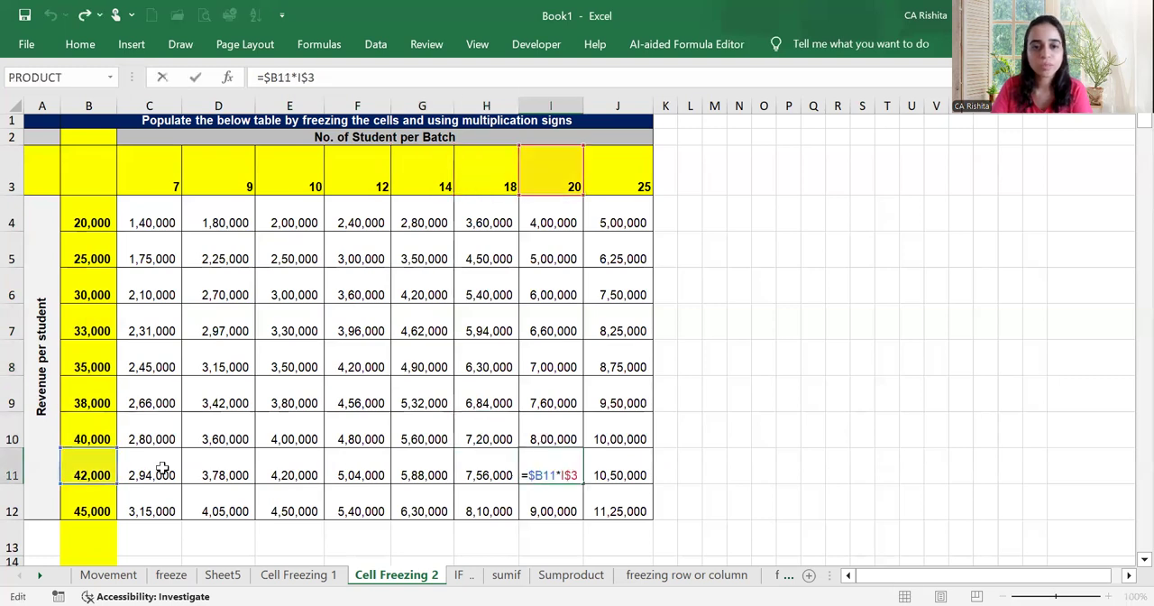
left_click(370, 397)
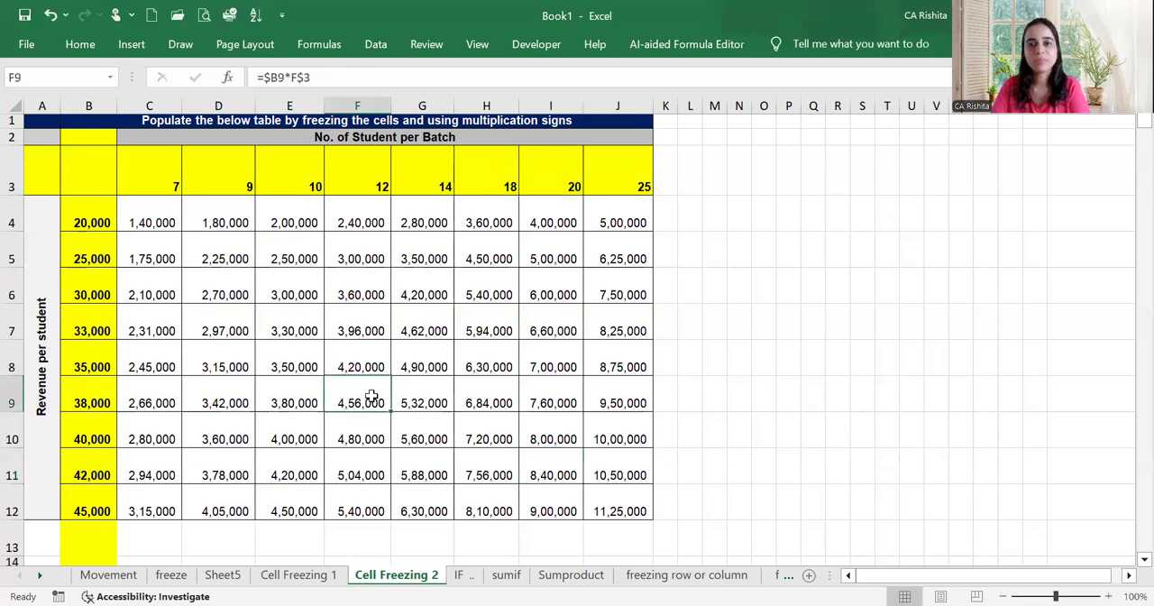